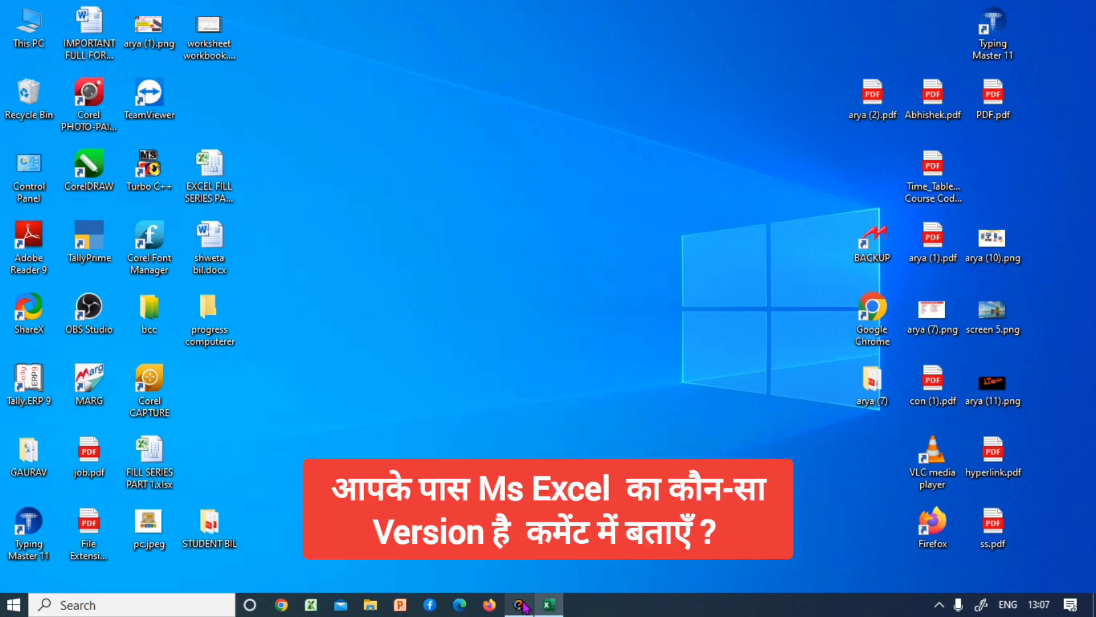
- Open the recent workbook ADD.xlsx in a maximized Excel window
left_click(550, 606)
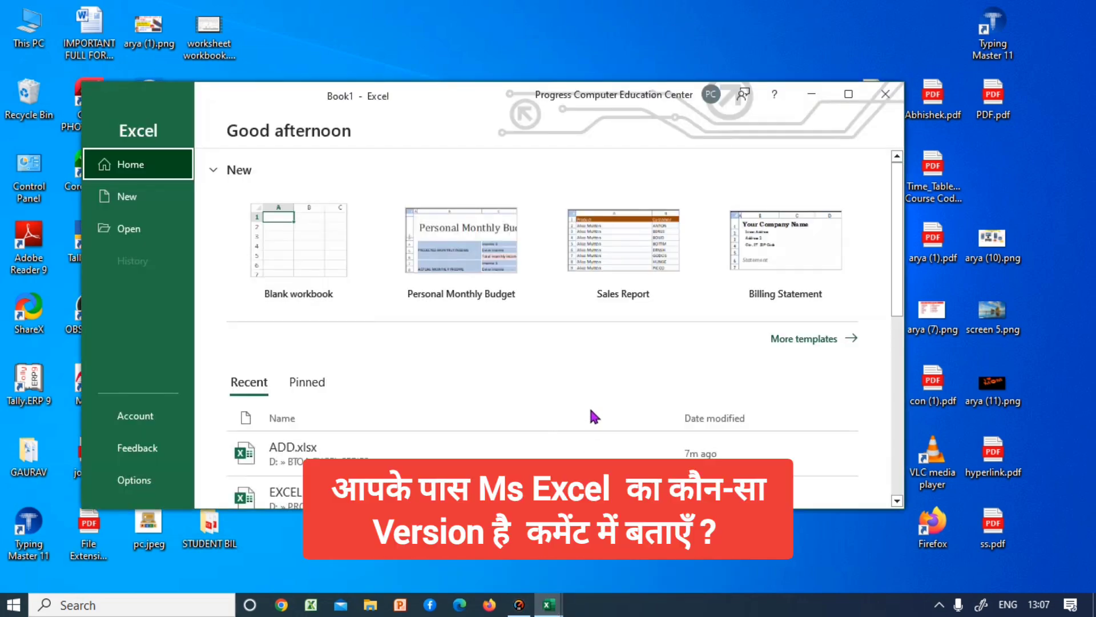
left_click(849, 94)
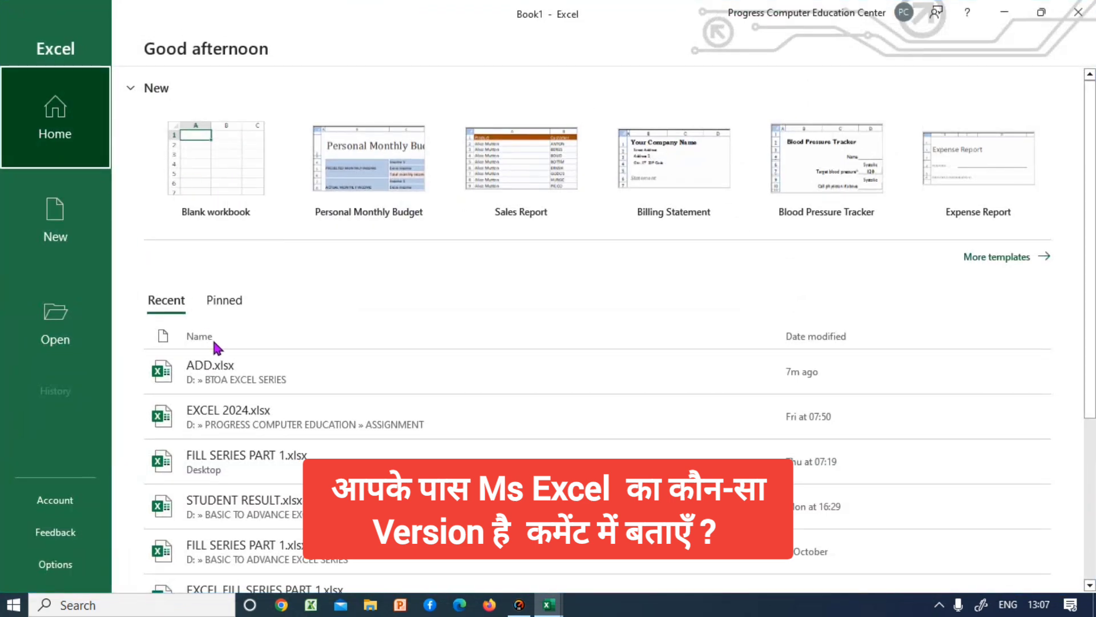
left_click(224, 378)
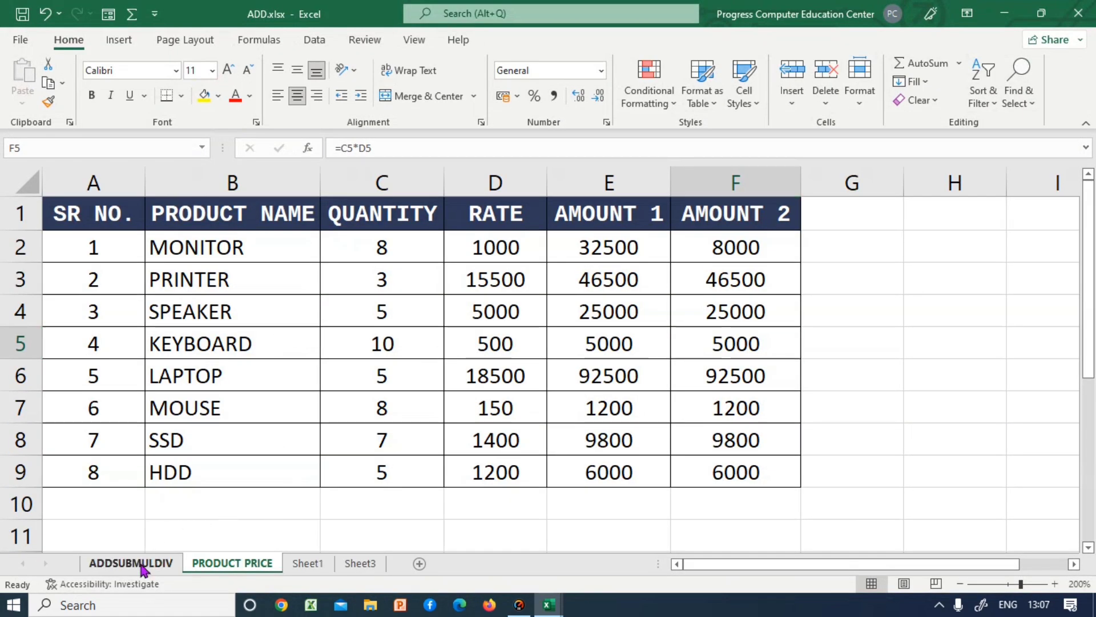
- Review the arithmetic table on the ADDSUBMULDIV sheet and the amount columns on the PRODUCT PRICE sheet
left_click(131, 563)
left_click(421, 211)
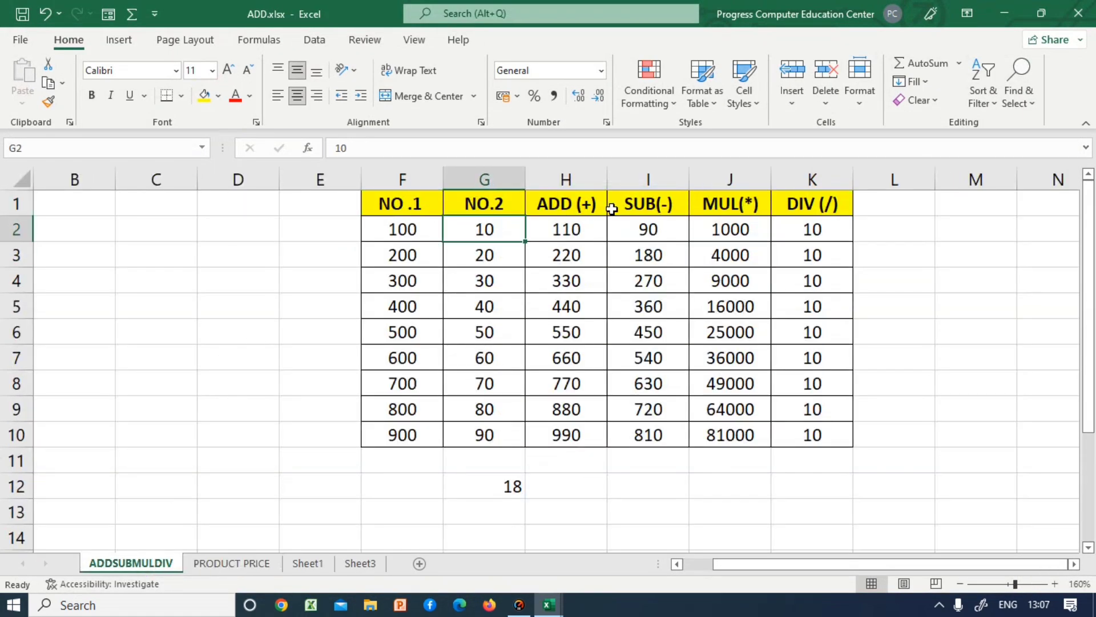
left_click(644, 213)
key("F2")
left_click(242, 564)
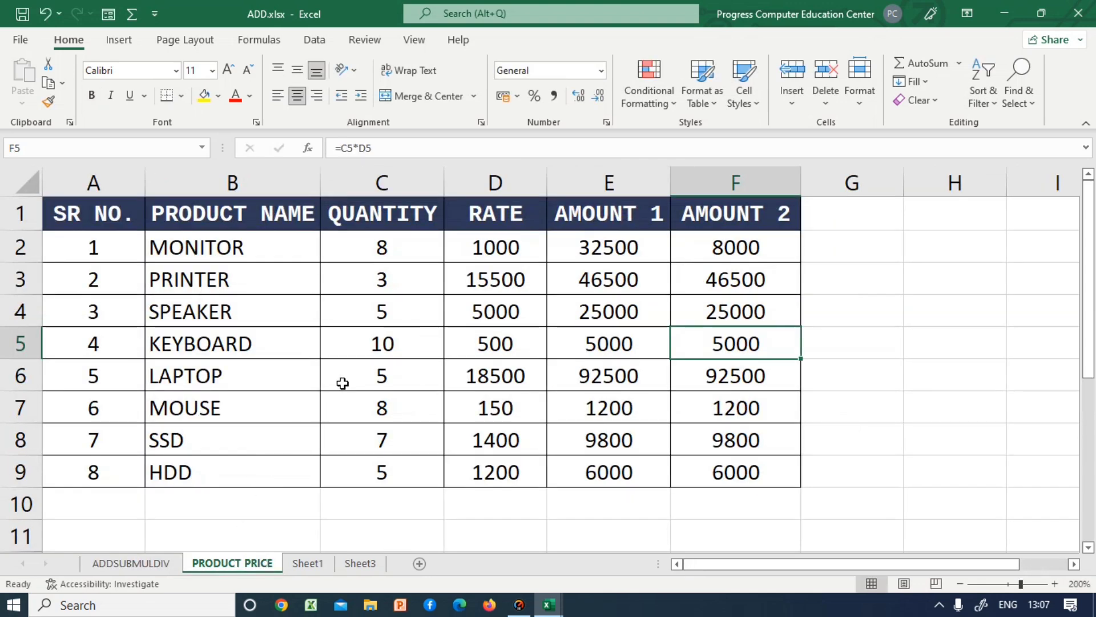
left_click(335, 243)
left_click(625, 254)
left_click(688, 253)
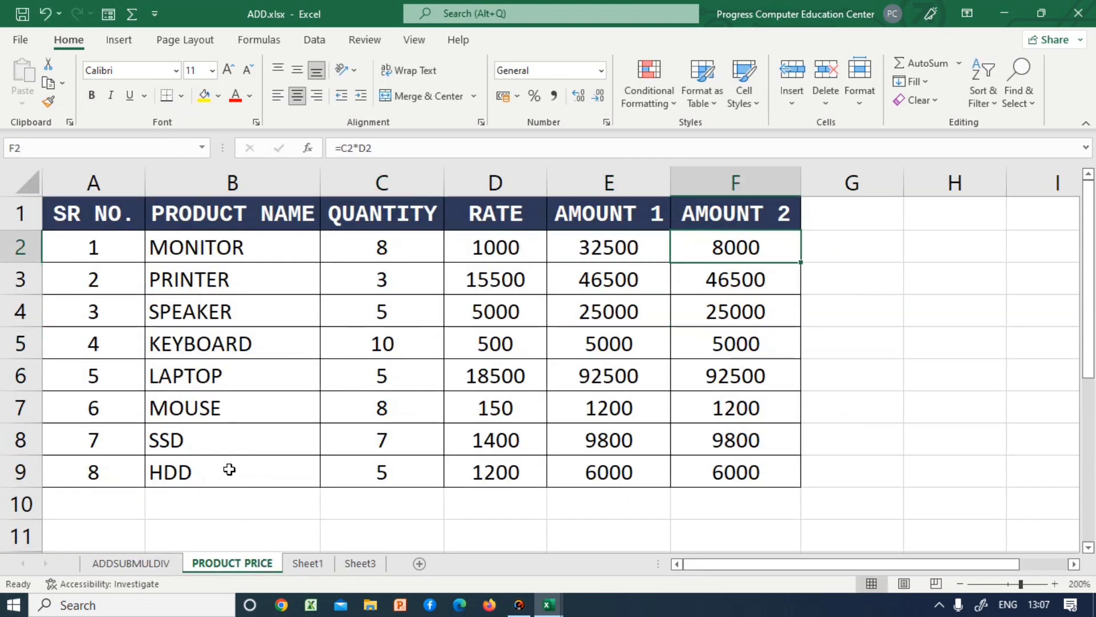
- Show the student marks table on Sheet1 and enlarge the worksheet view to 160%
left_click(295, 565)
left_click(318, 492)
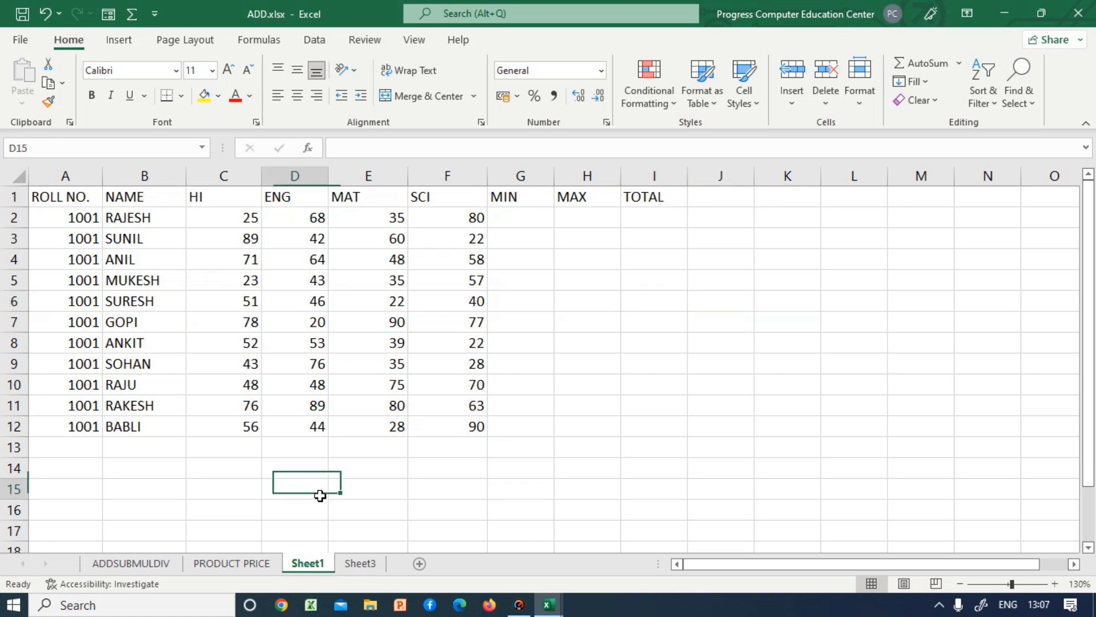
left_click(531, 223)
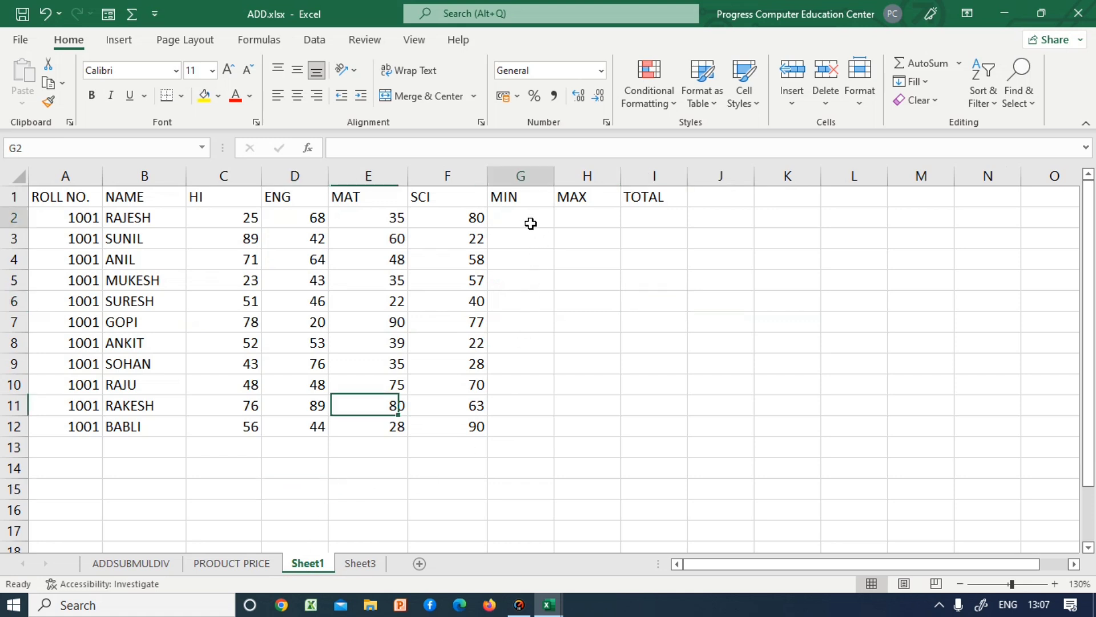
left_click(581, 214)
left_click(649, 201)
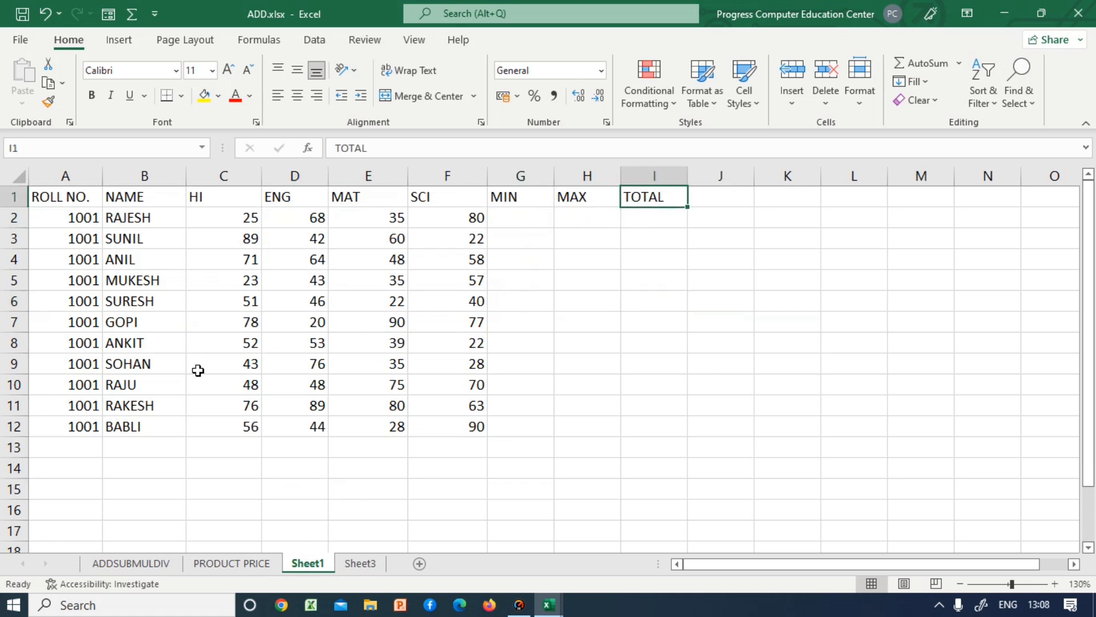
left_click(1055, 583)
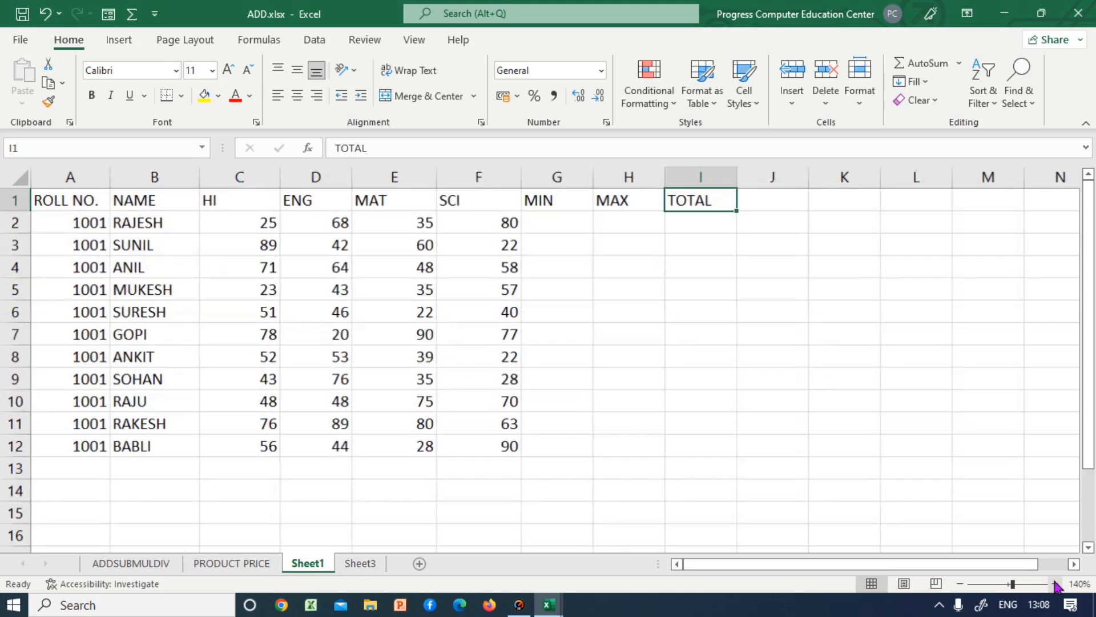
left_click(1055, 583)
left_click(1055, 583)
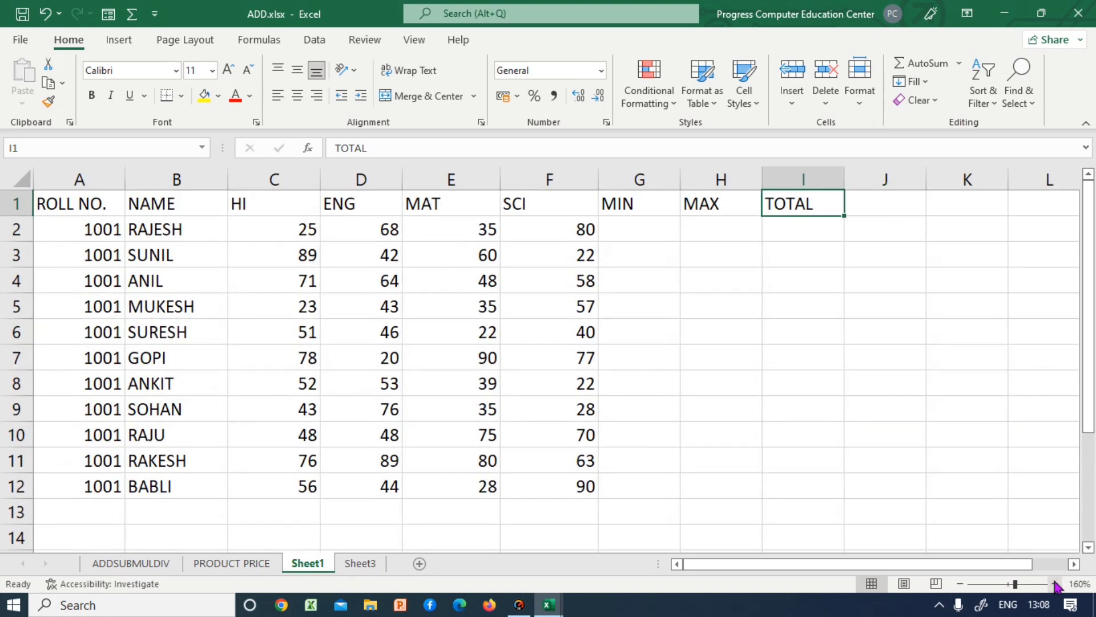
- Examine the roll number and name columns and the HI, ENG, MAT and SCI marks in the student table
left_click(186, 510)
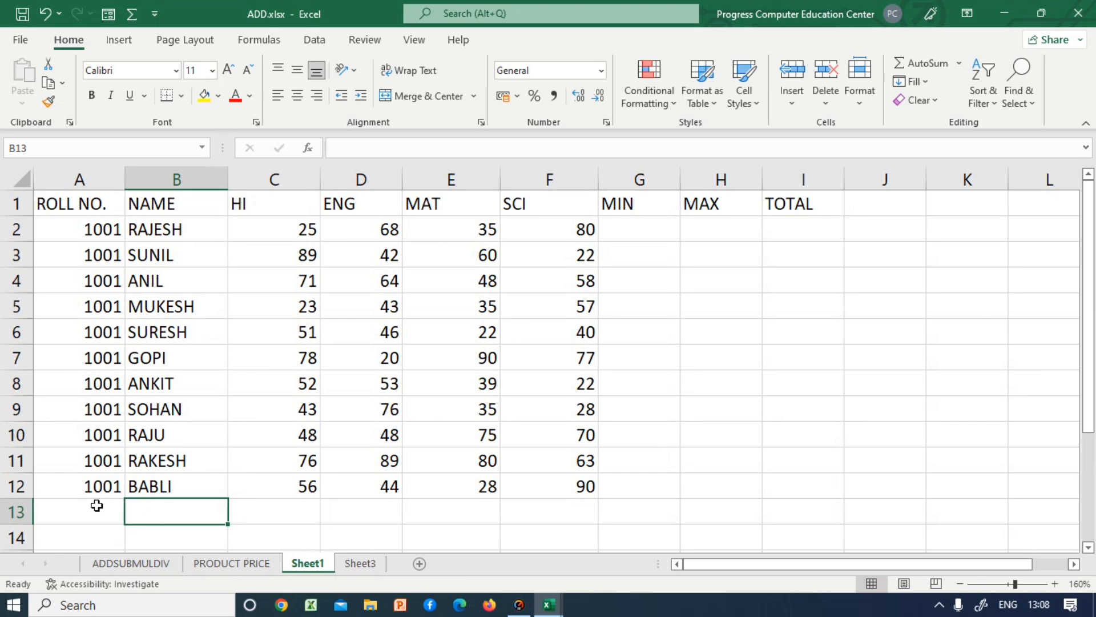
left_click_drag(95, 507, 194, 511)
left_click(291, 527)
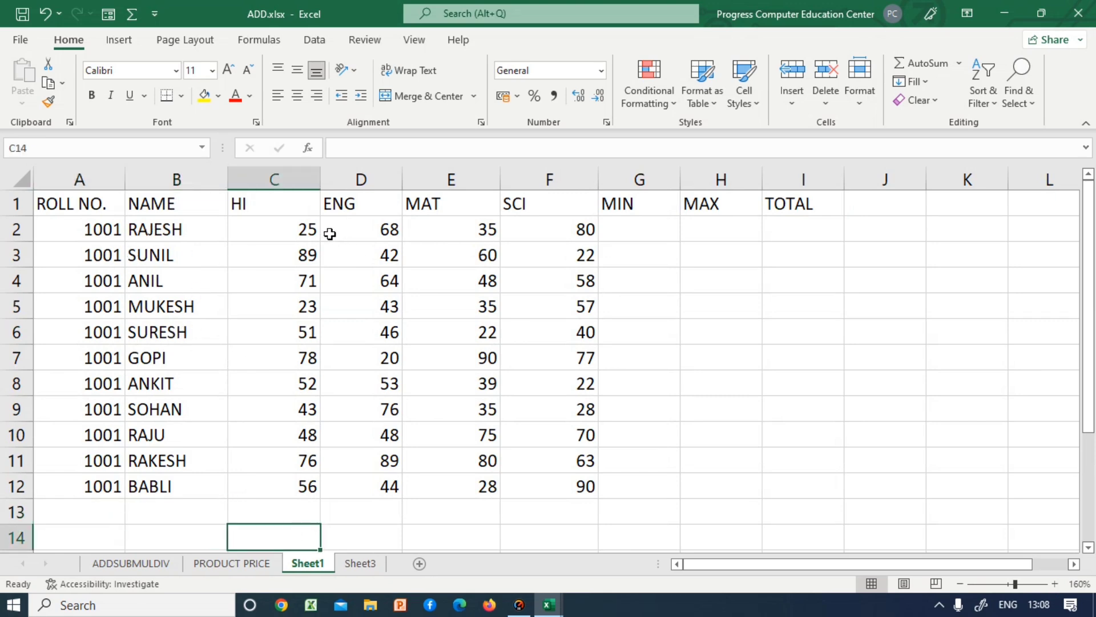
left_click(80, 204)
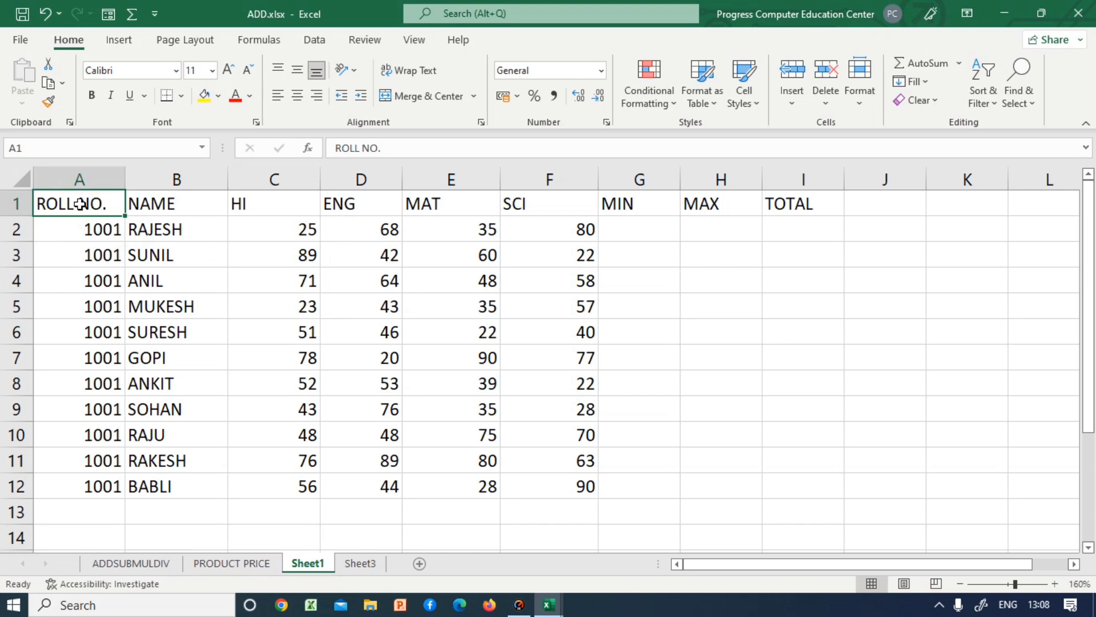
left_click(78, 244)
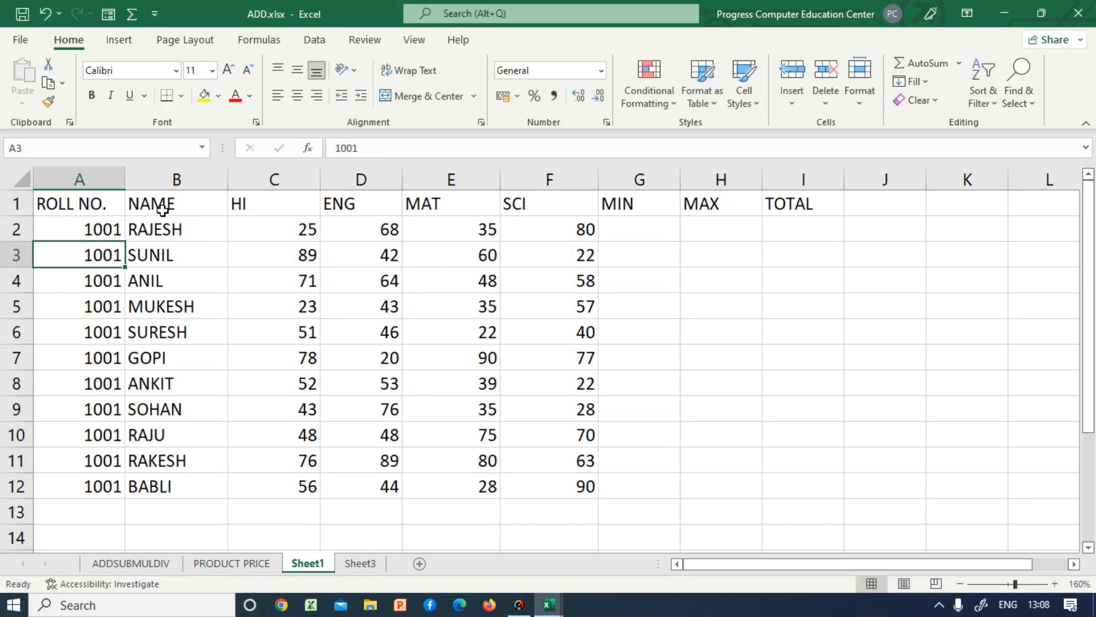
left_click(168, 204)
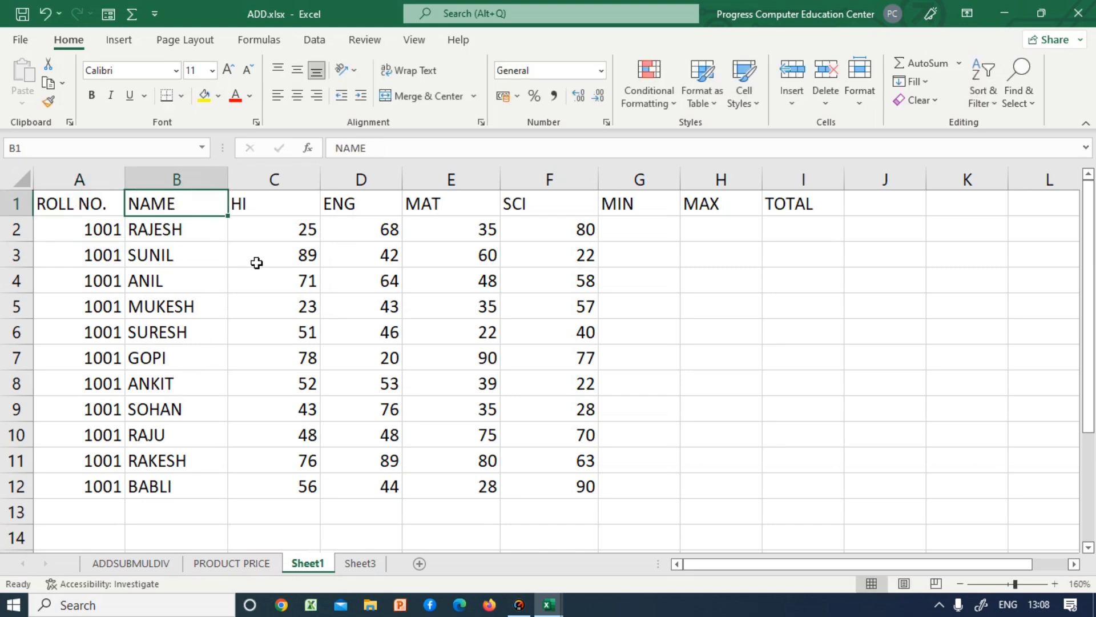
left_click(262, 208)
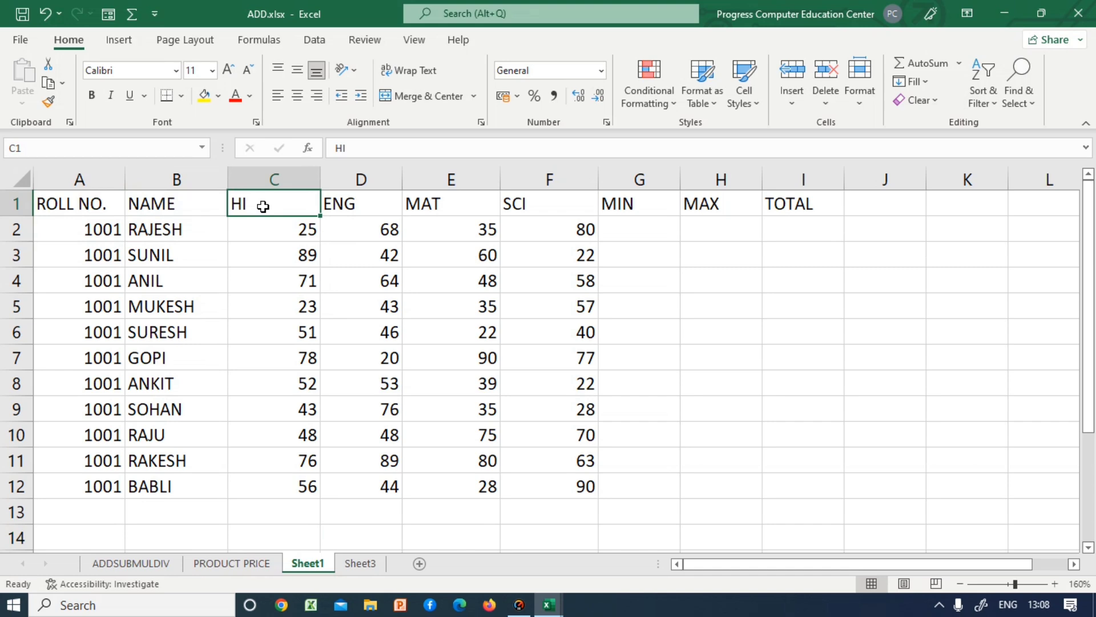
left_click(343, 204)
left_click(447, 203)
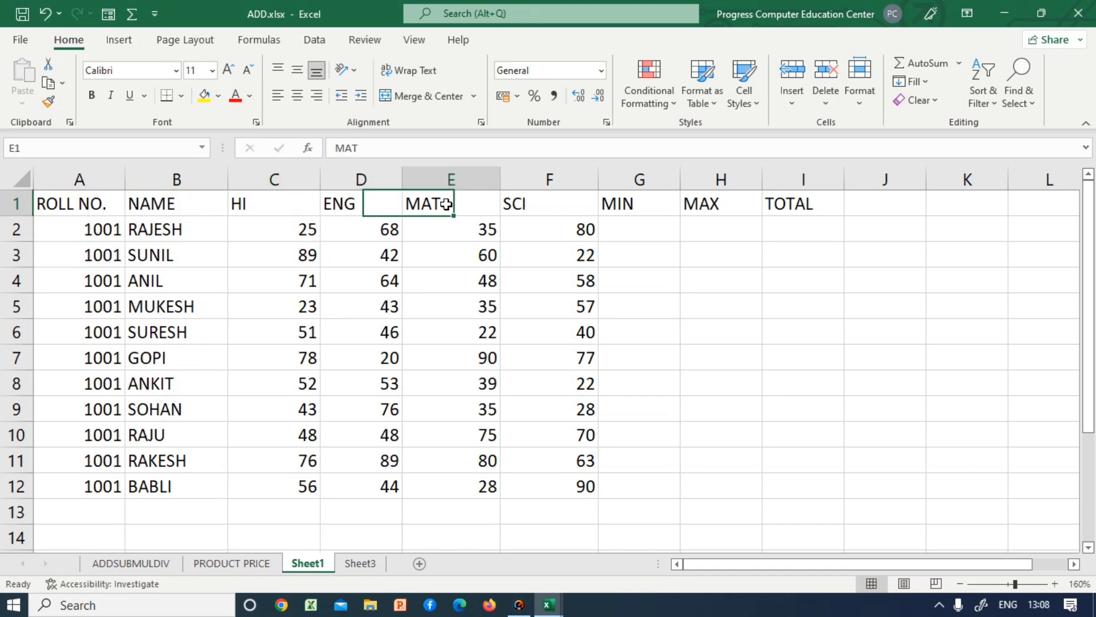
left_click(514, 204)
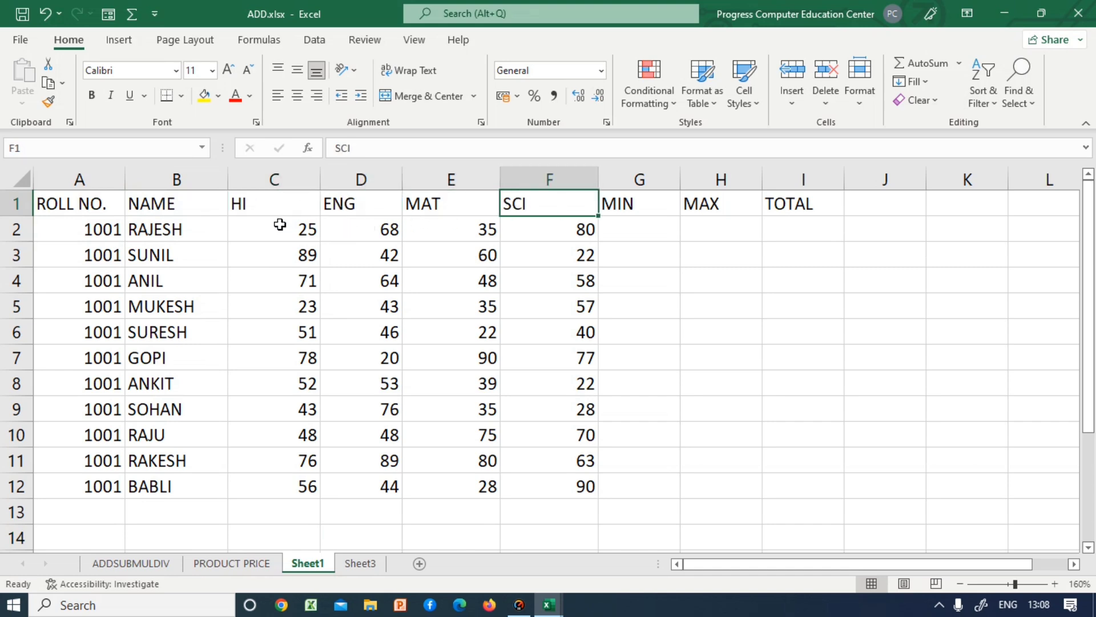
left_click_drag(261, 223, 582, 485)
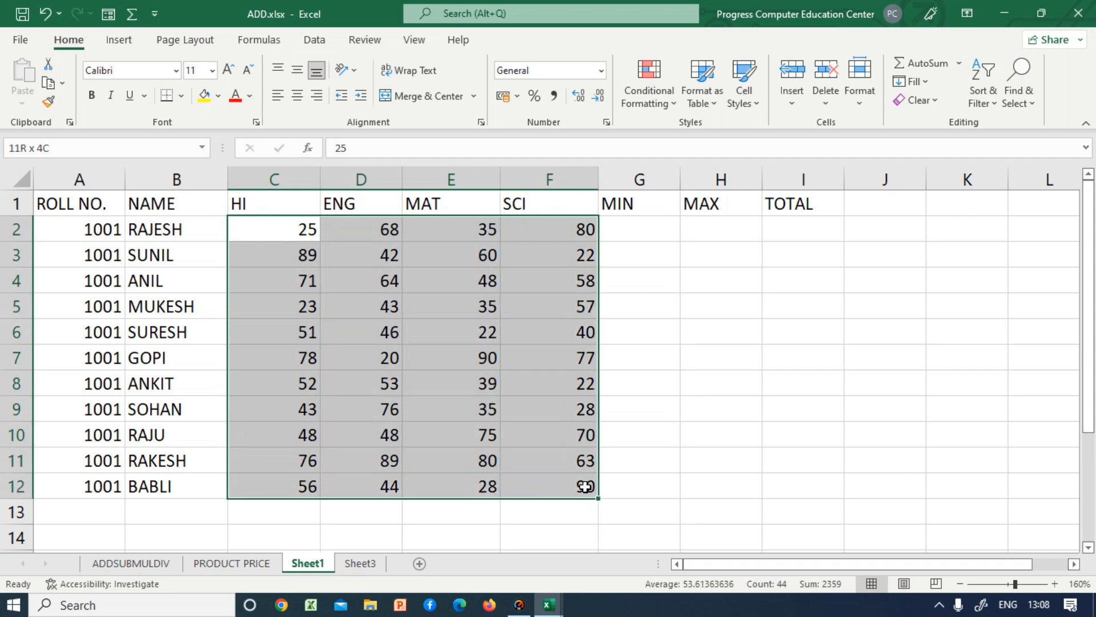
- Examine the MIN, MAX and TOTAL columns beside the subject marks
left_click(624, 230)
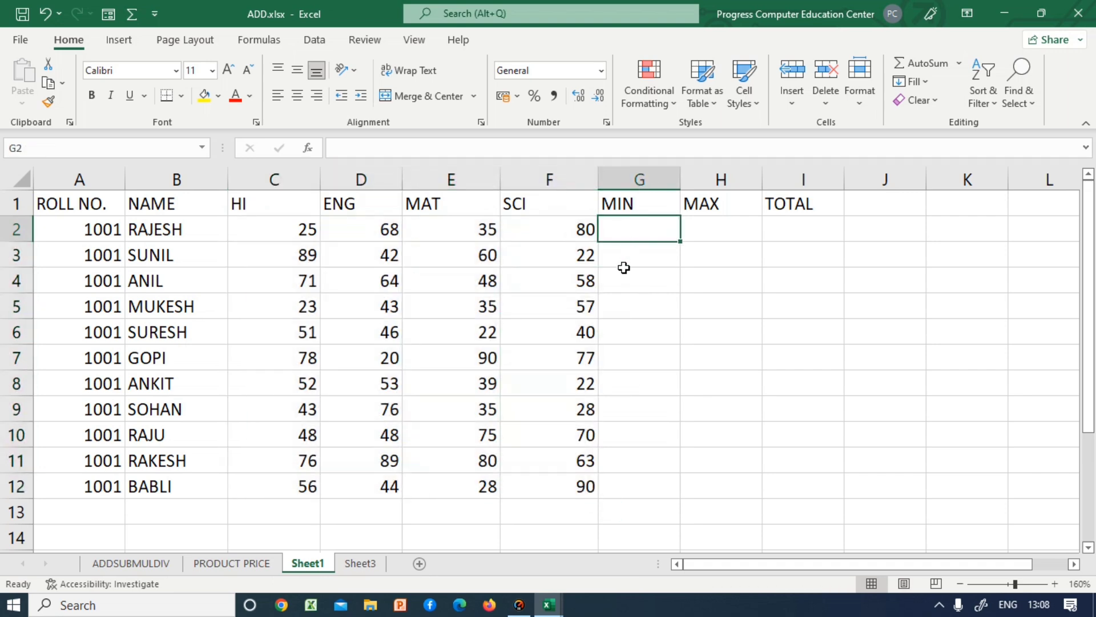
left_click(624, 269)
left_click(708, 220)
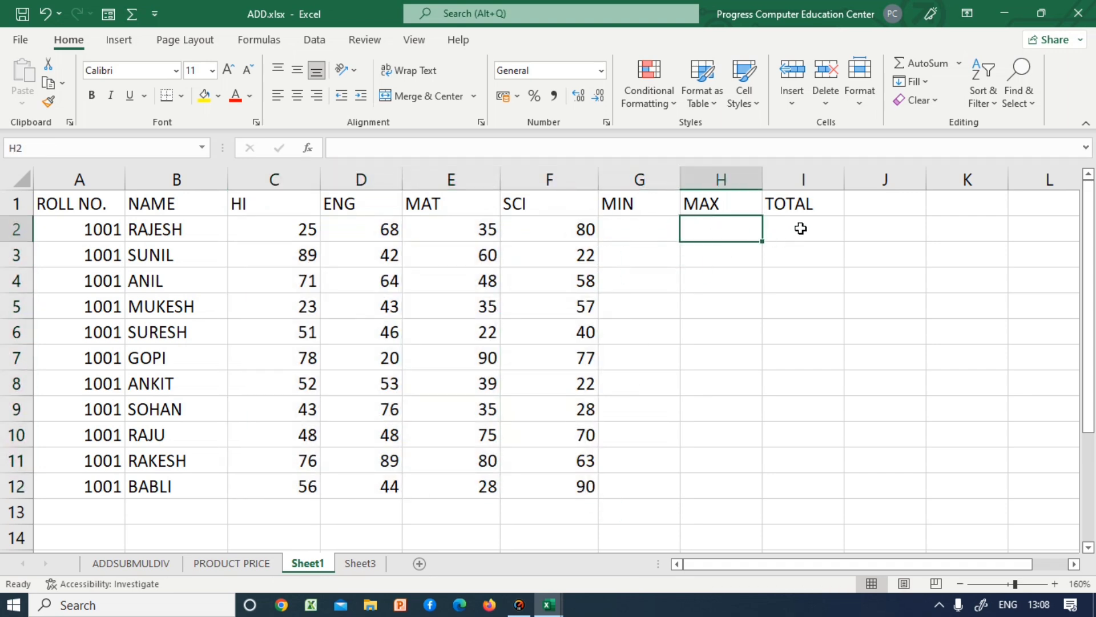
left_click(801, 229)
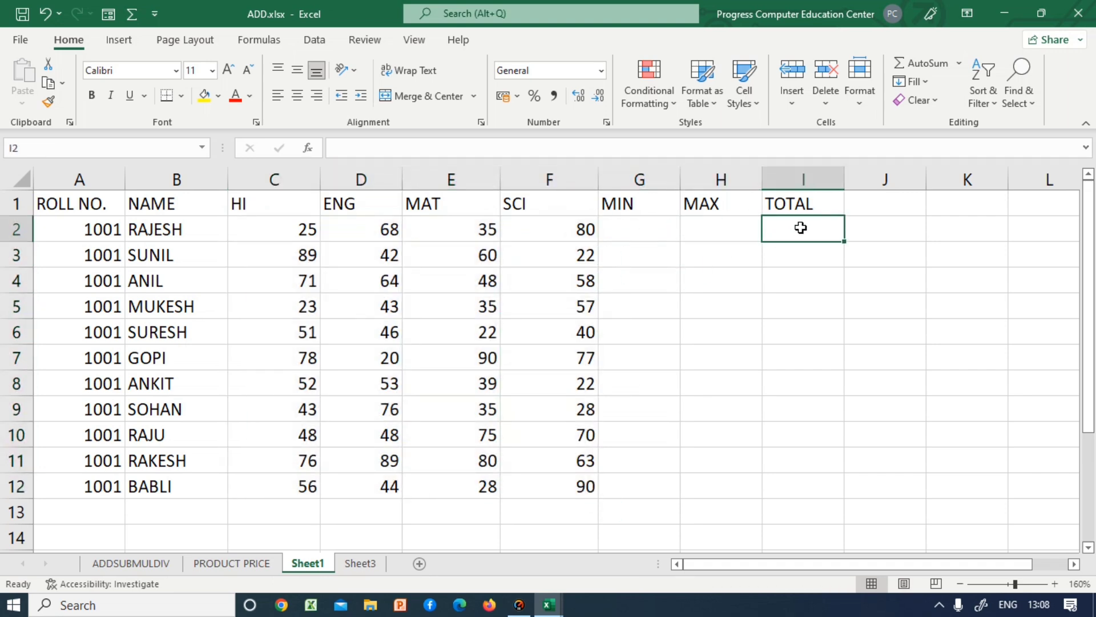
left_click(624, 226)
type("=")
left_click(863, 209)
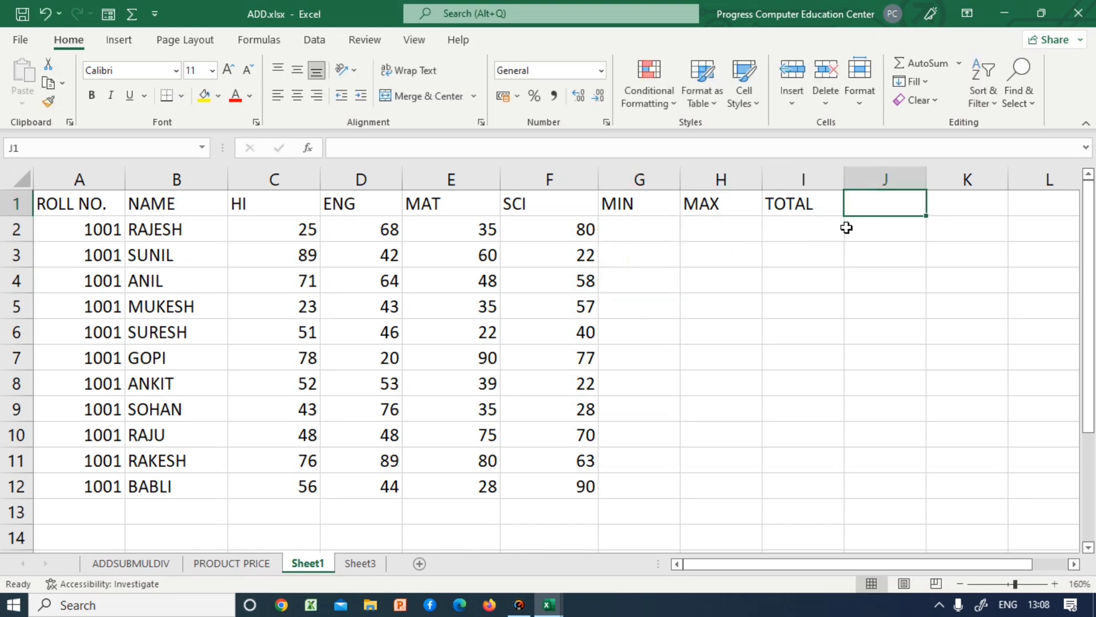
left_click(671, 204)
left_click_drag(671, 204, 768, 207)
left_click(636, 236)
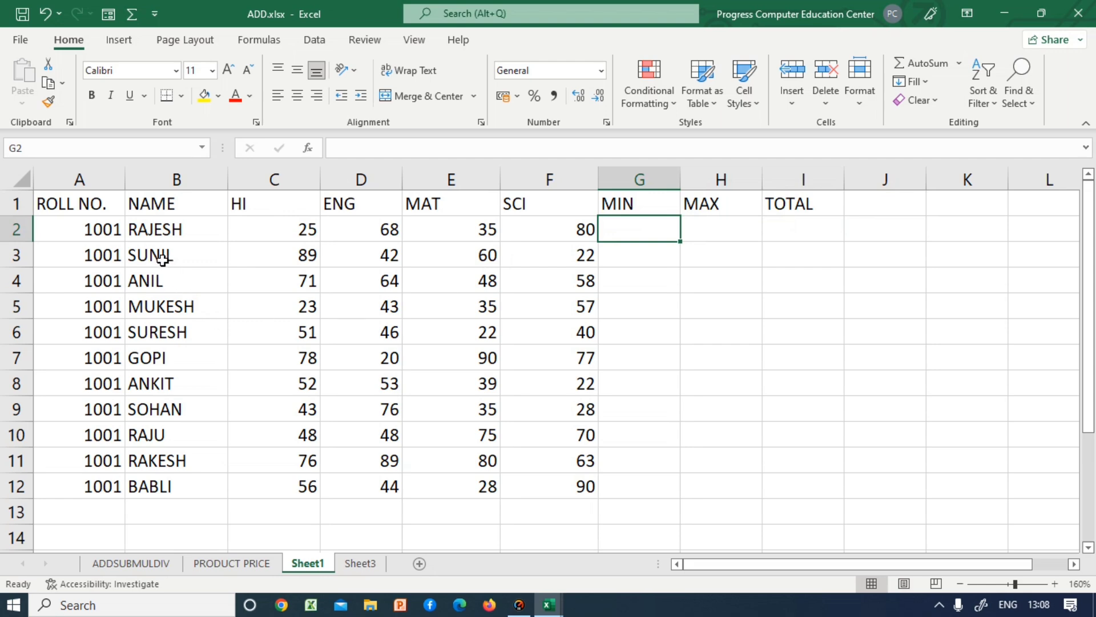
- Review the first students' roll numbers, names and marks in relation to the first MIN cell
left_click(66, 224)
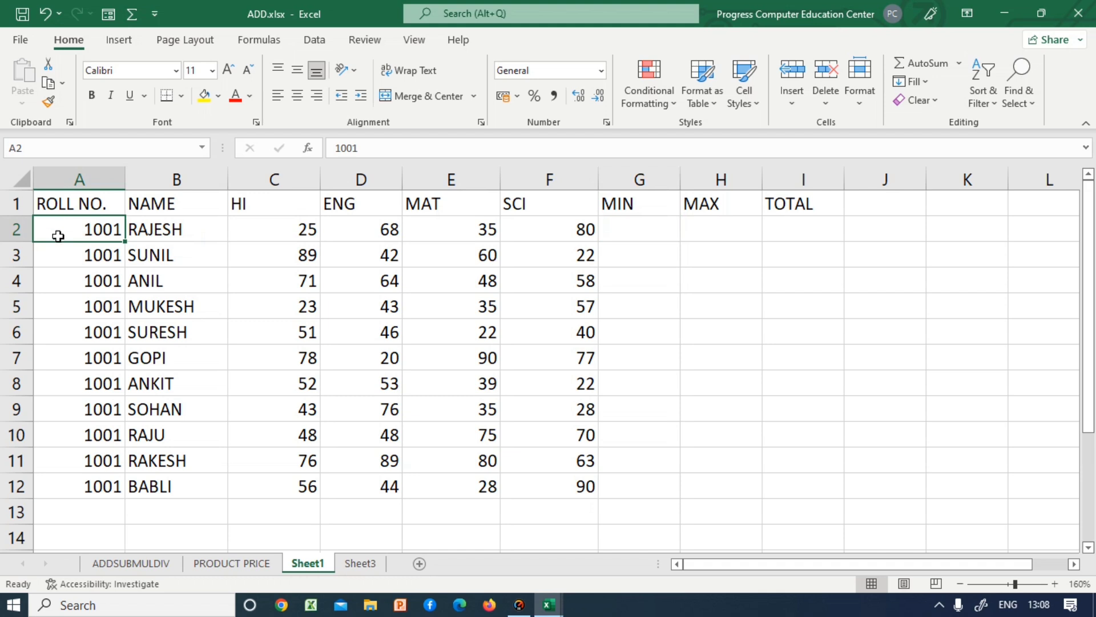
left_click(121, 276)
left_click(98, 246)
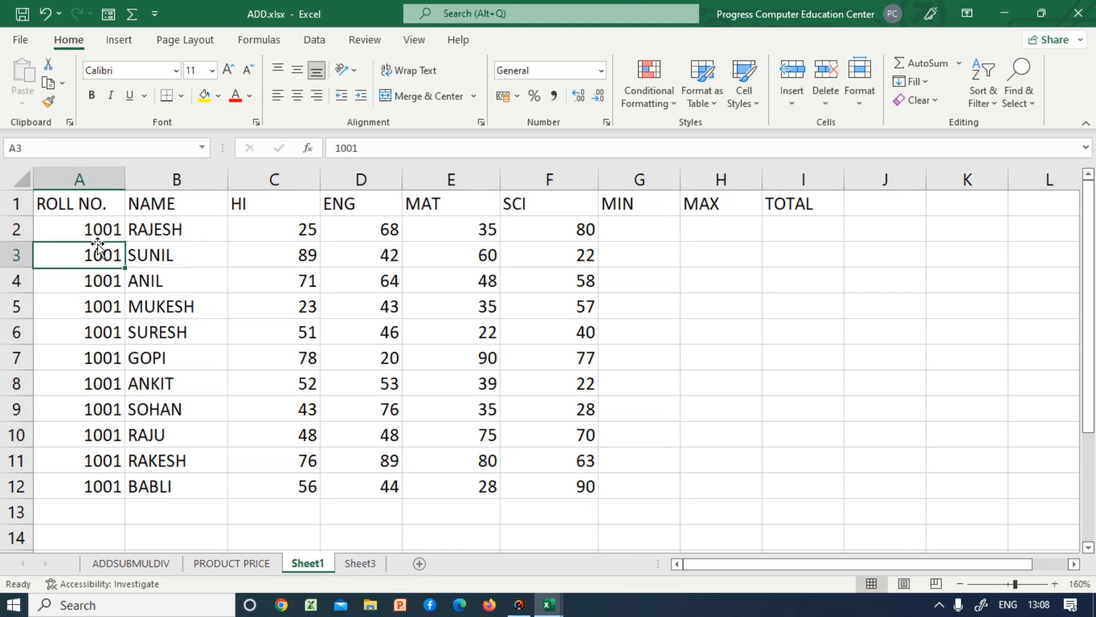
left_click(96, 309)
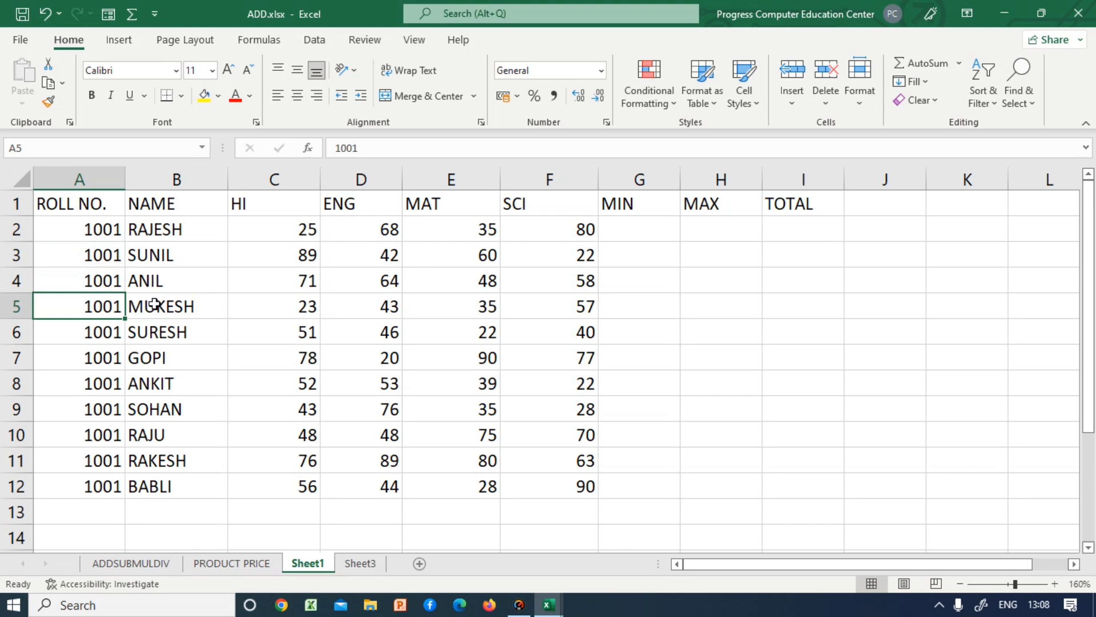
left_click(159, 282)
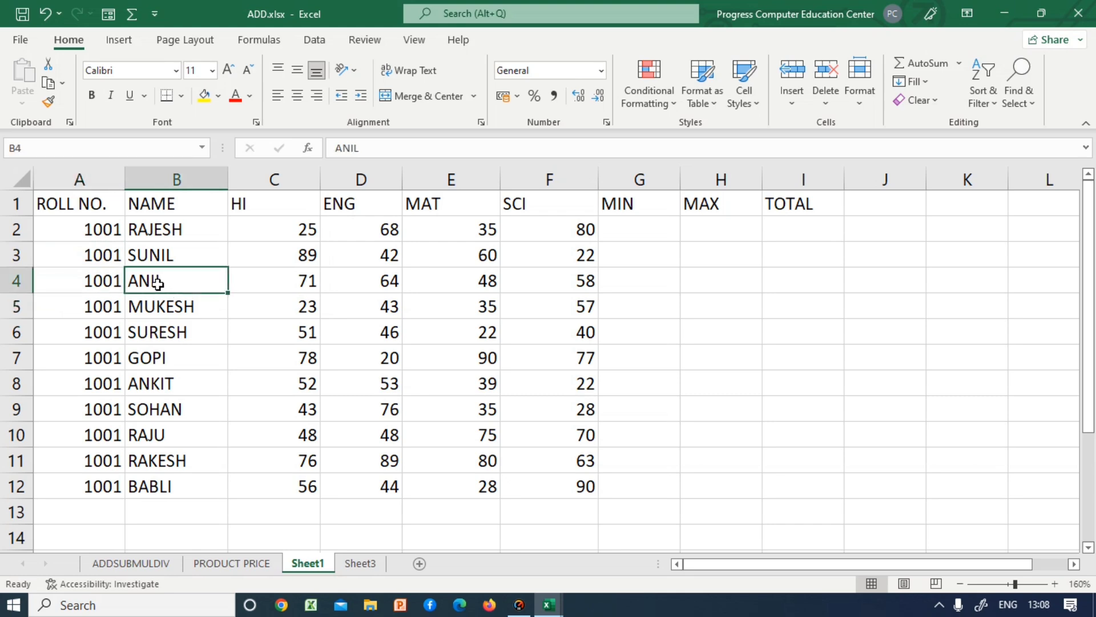
left_click(157, 340)
left_click(162, 280)
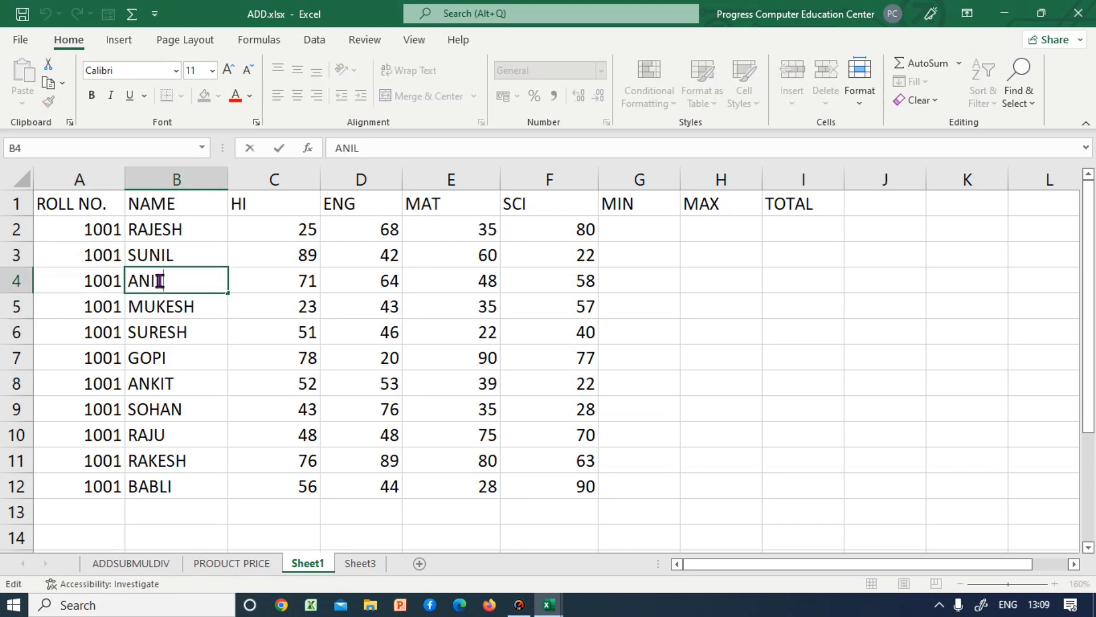
left_click(76, 209)
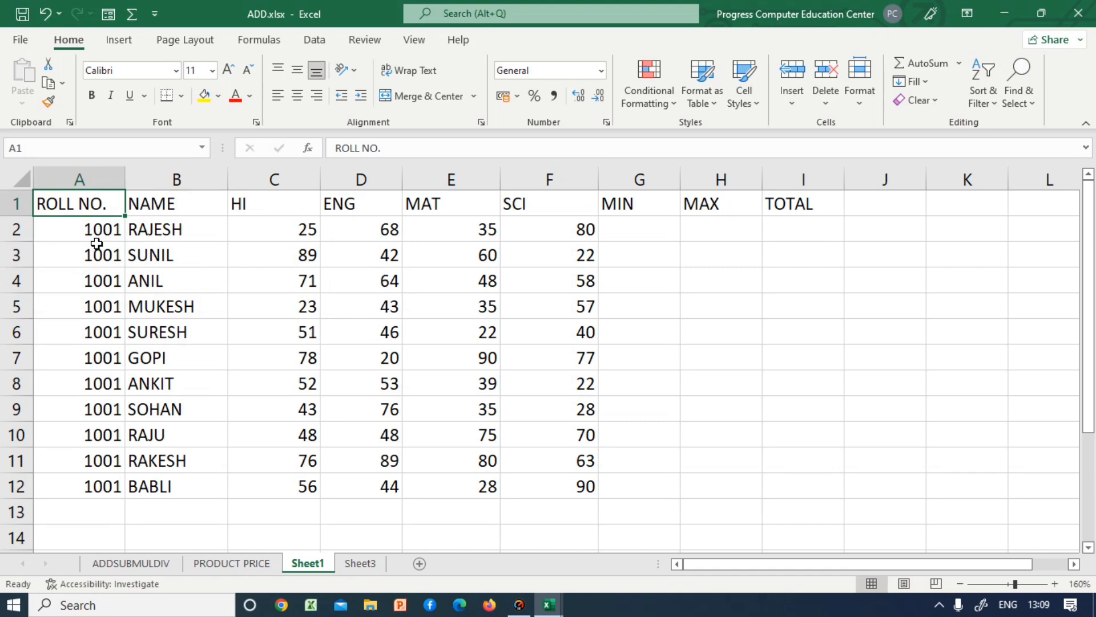
left_click(615, 229)
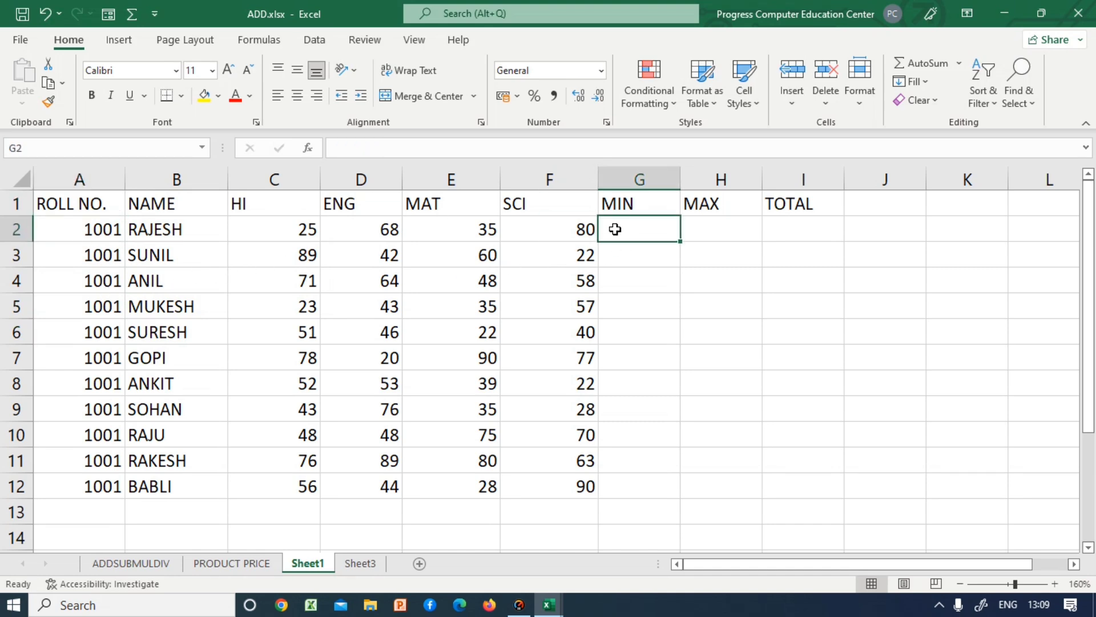
left_click(259, 250)
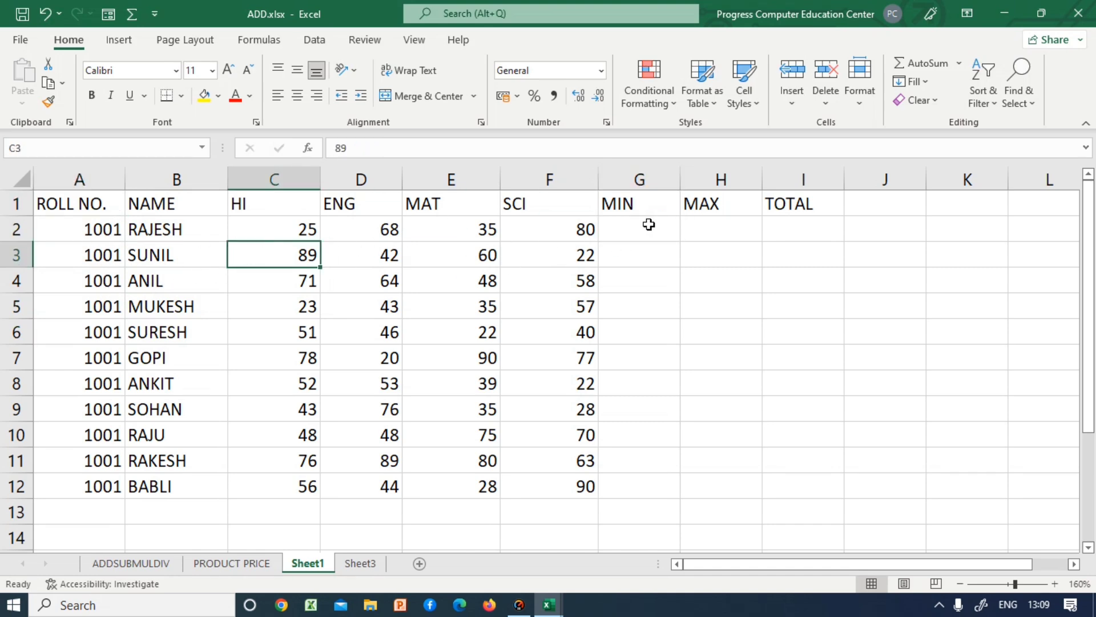
left_click(645, 226)
left_click(284, 232)
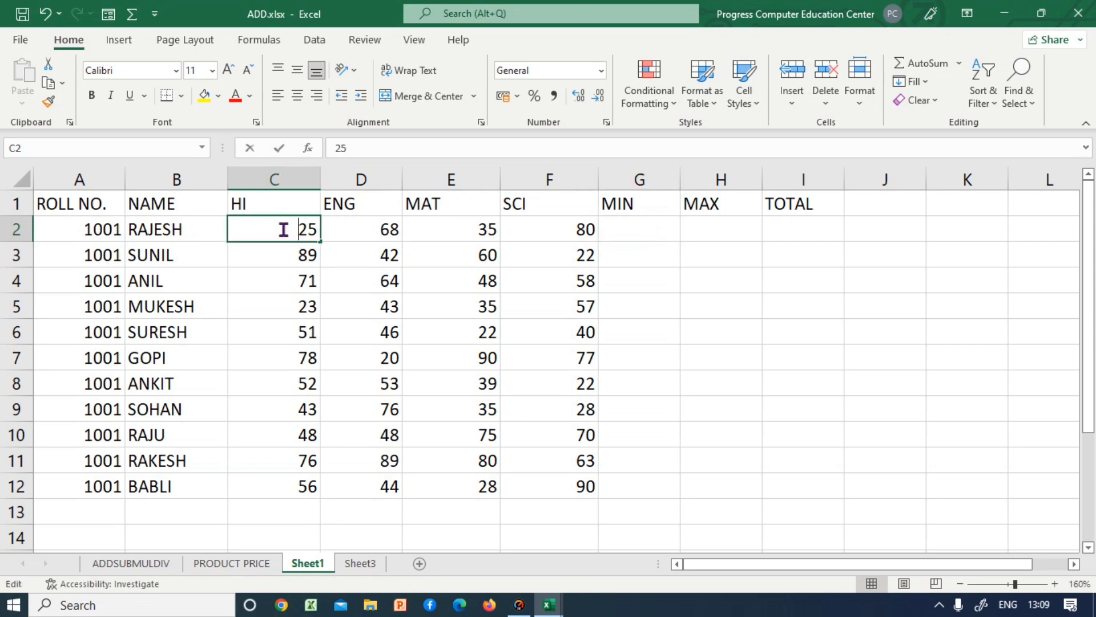
left_click(360, 236)
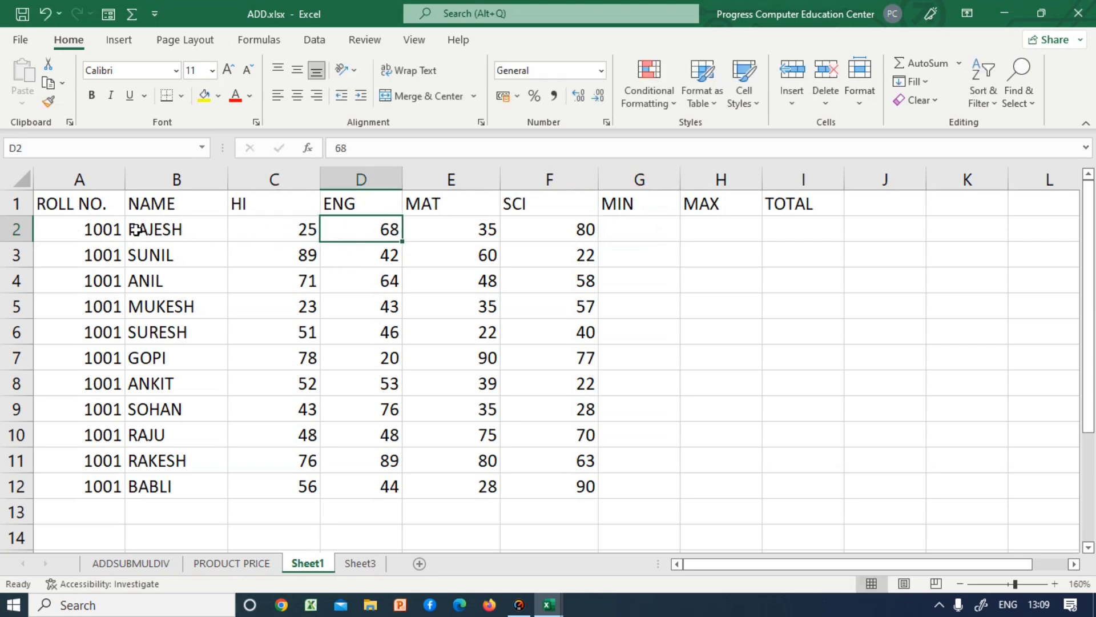
- Examine the first student's HI, ENG, MAT and SCI marks and the corresponding MIN cell
left_click(296, 252)
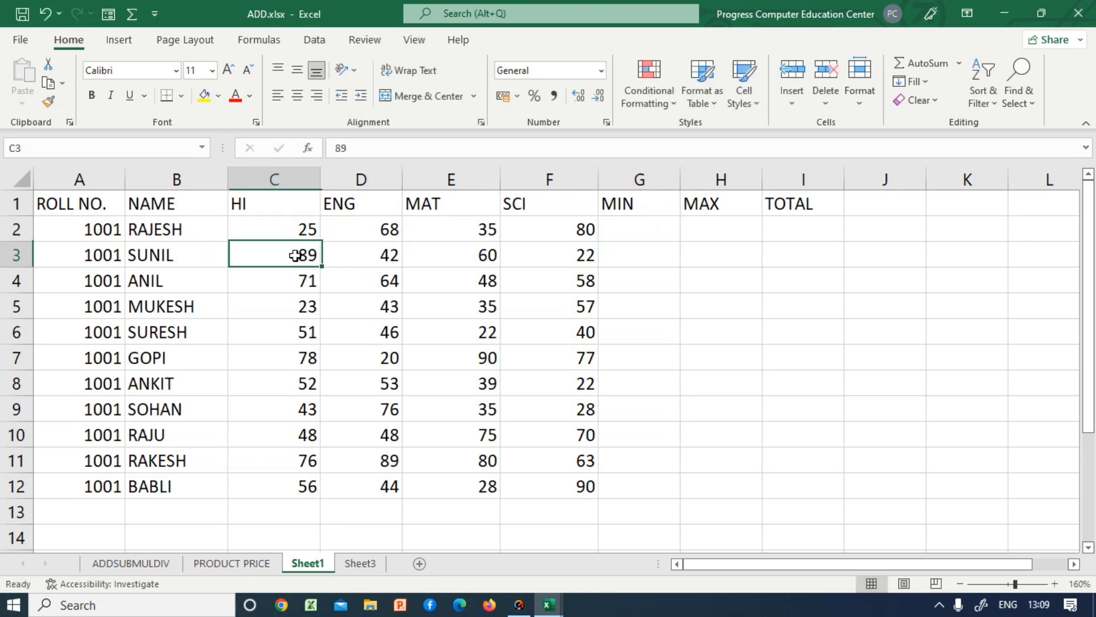
left_click(301, 226)
left_click(377, 232)
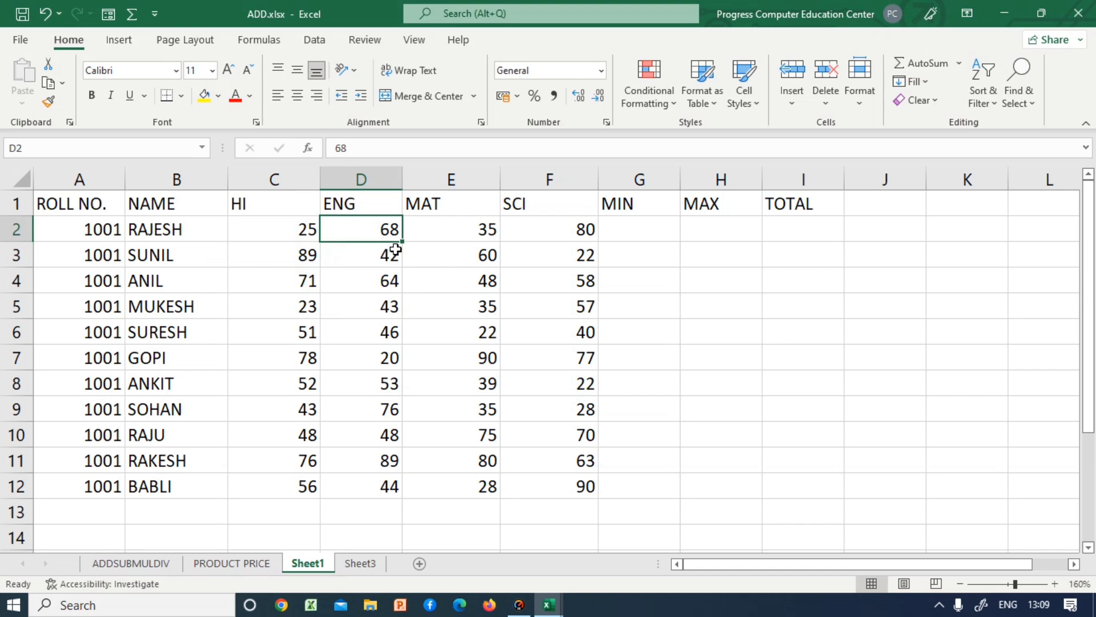
left_click(437, 234)
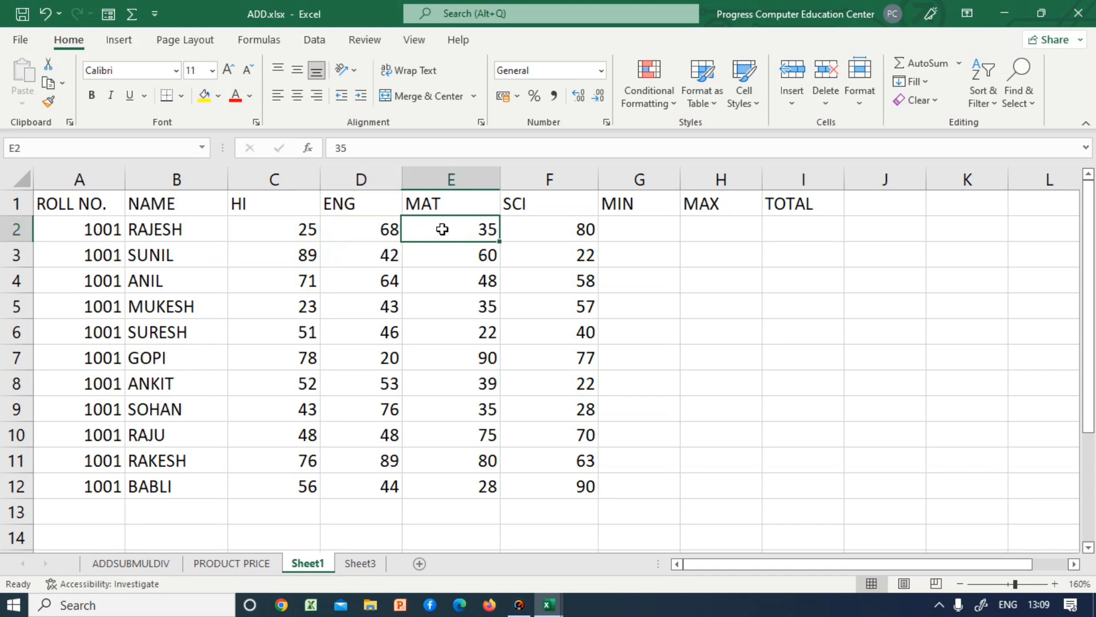
left_click(534, 234)
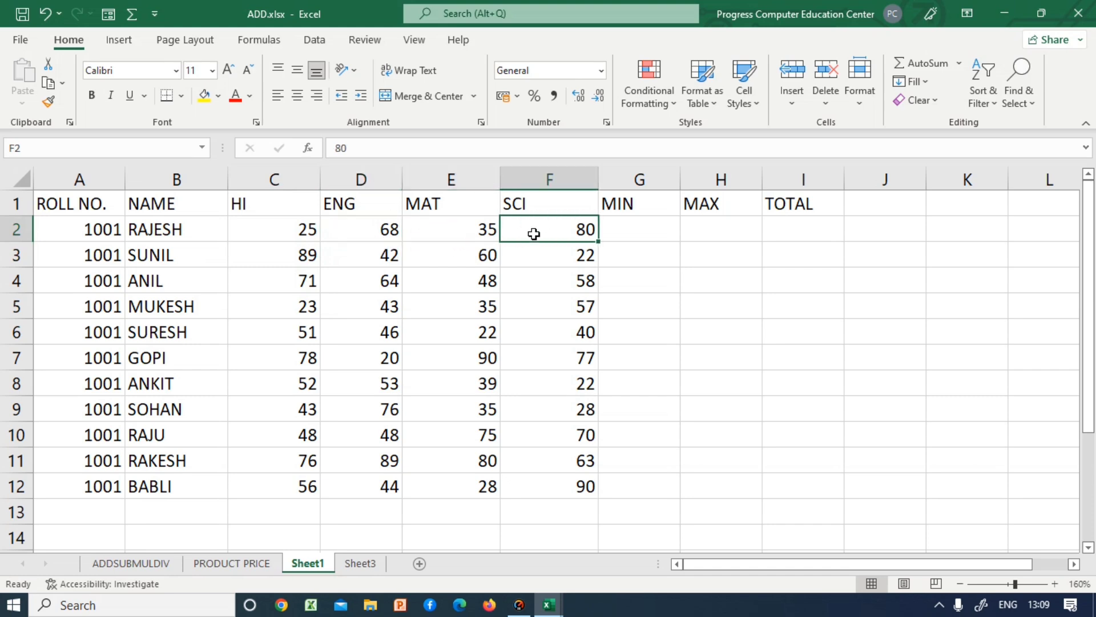
left_click(641, 228)
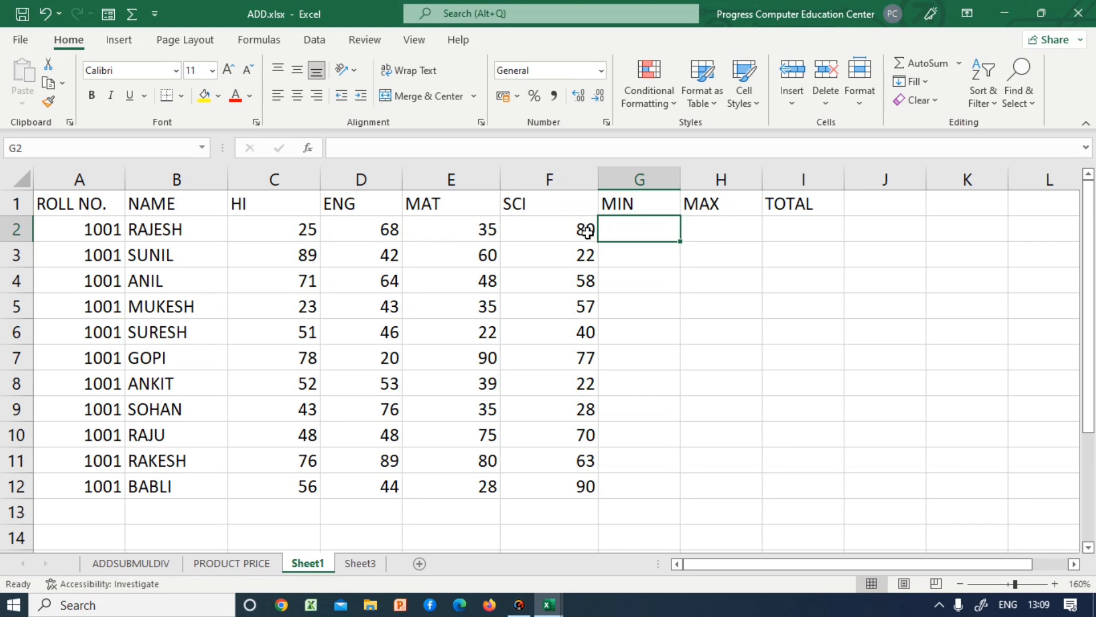
left_click(639, 264)
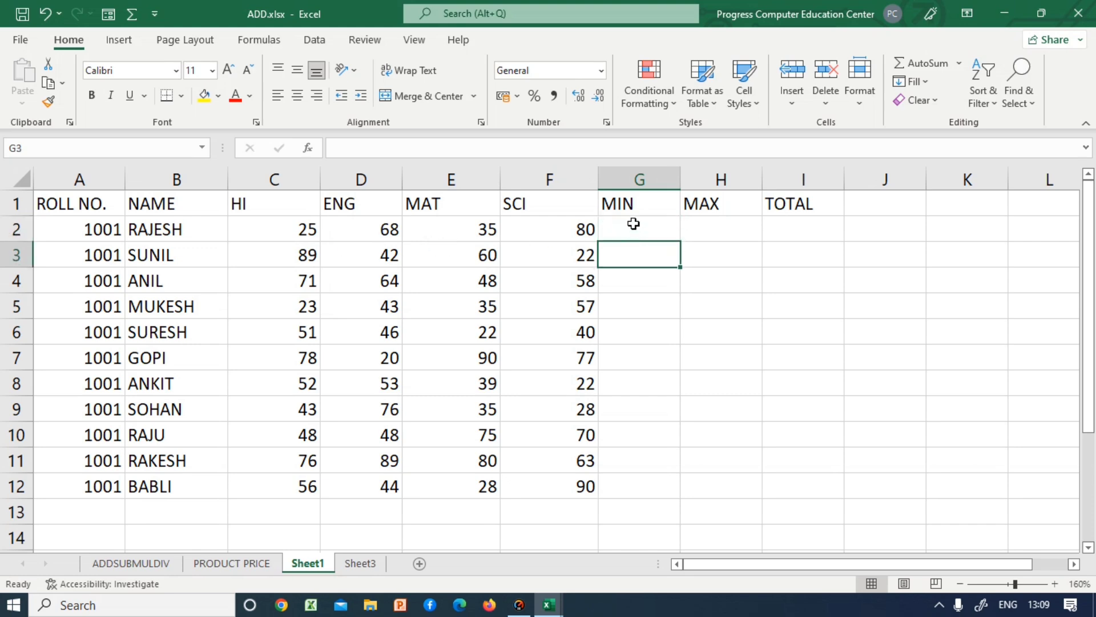
- Enter 25 as a fixed value for the first student's minimum mark in G2
left_click(1055, 584)
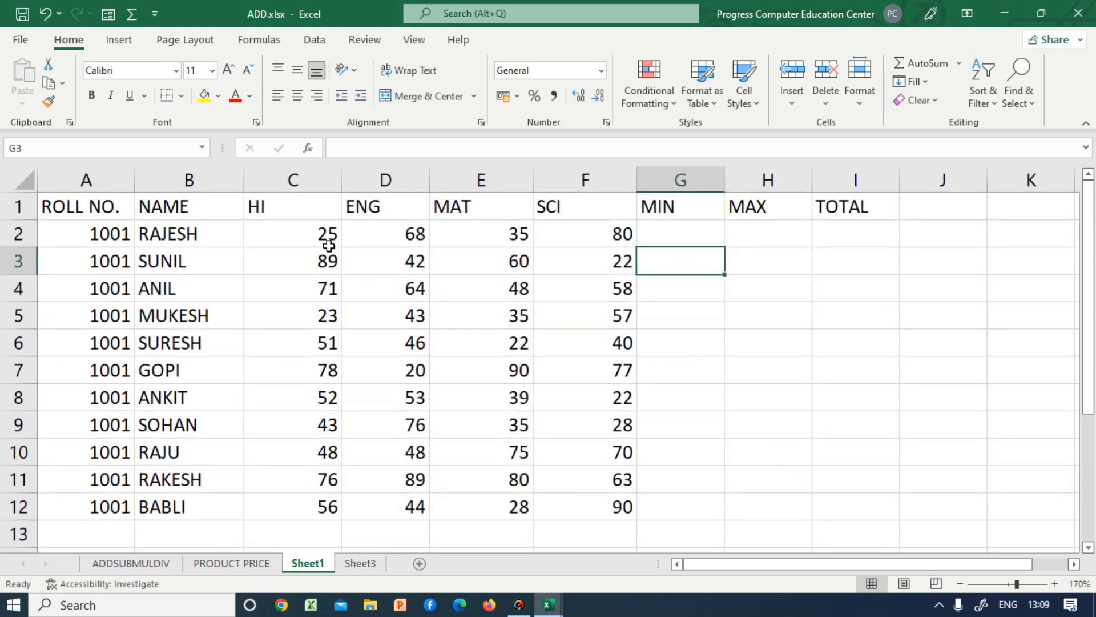
left_click(313, 236)
left_click(678, 233)
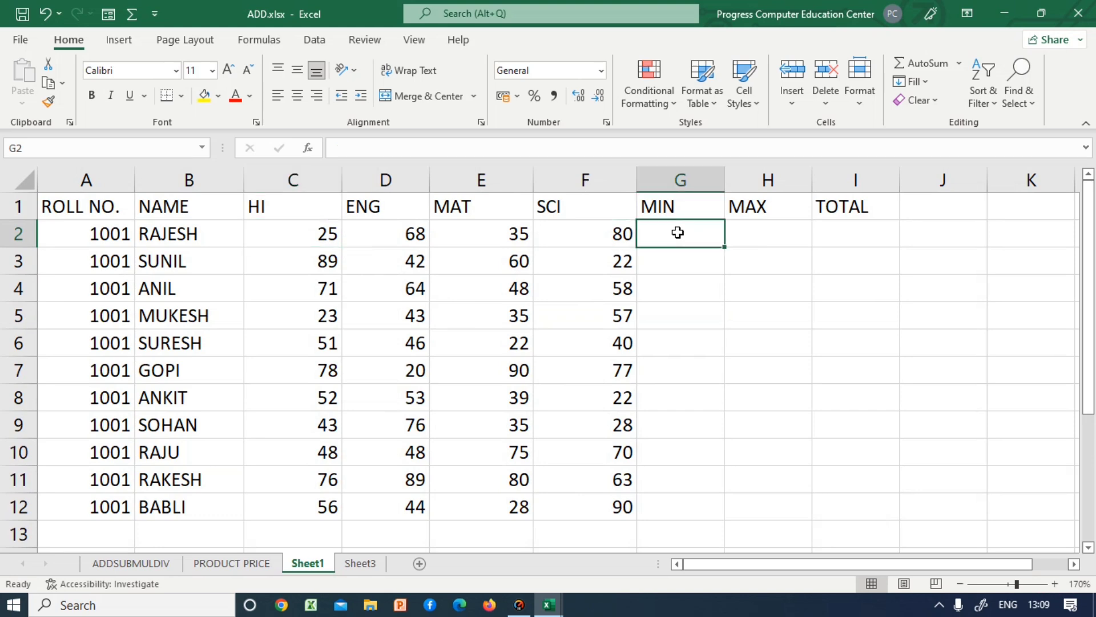
type("25")
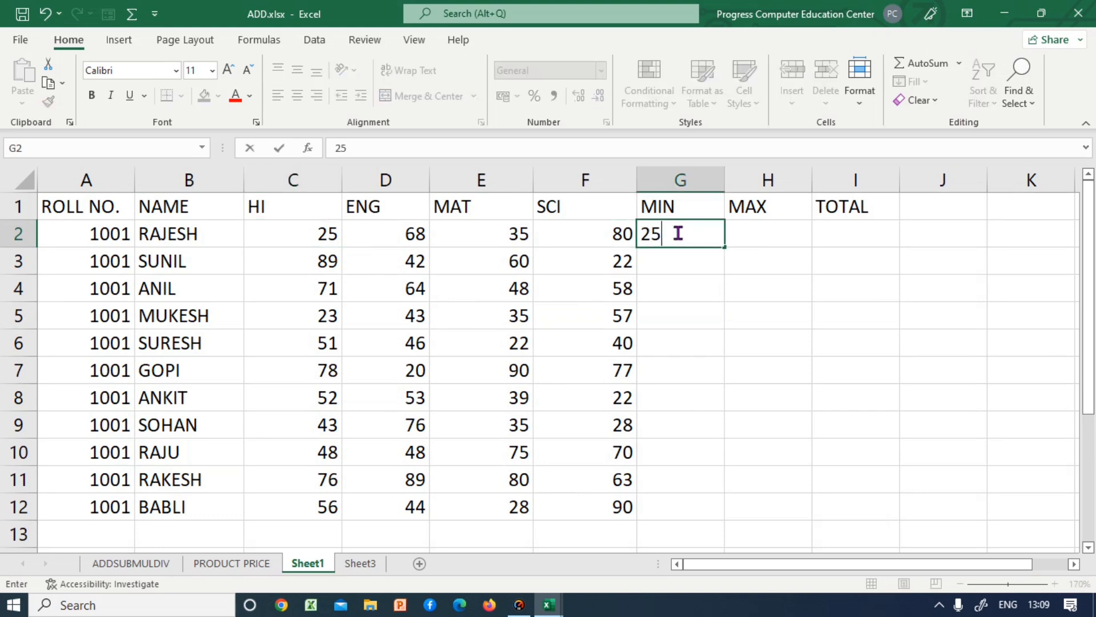
key("Return")
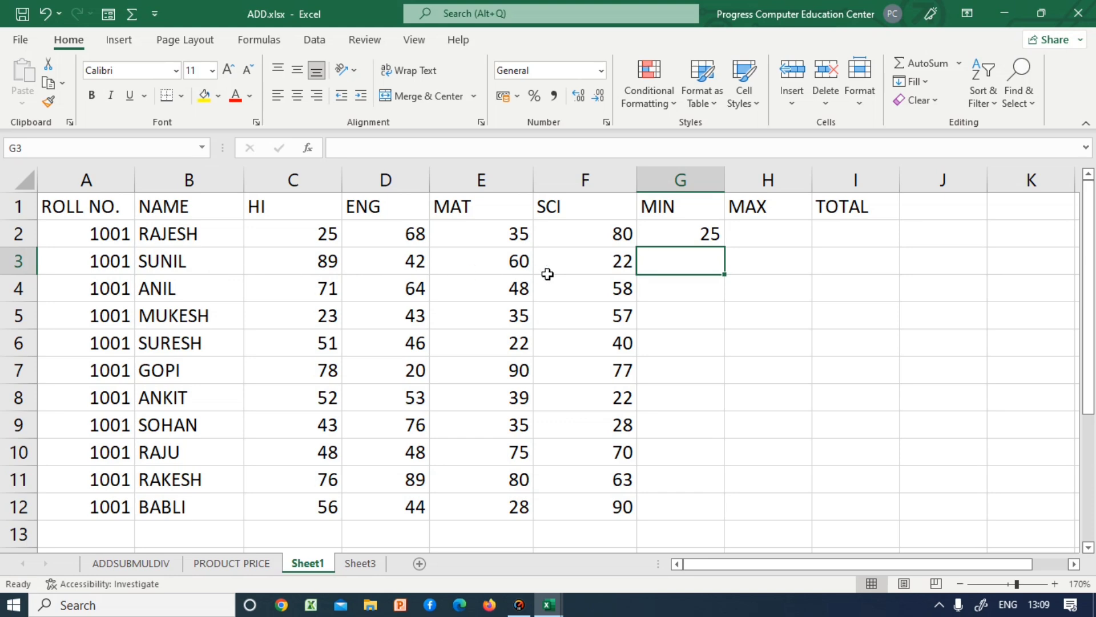
left_click(693, 309)
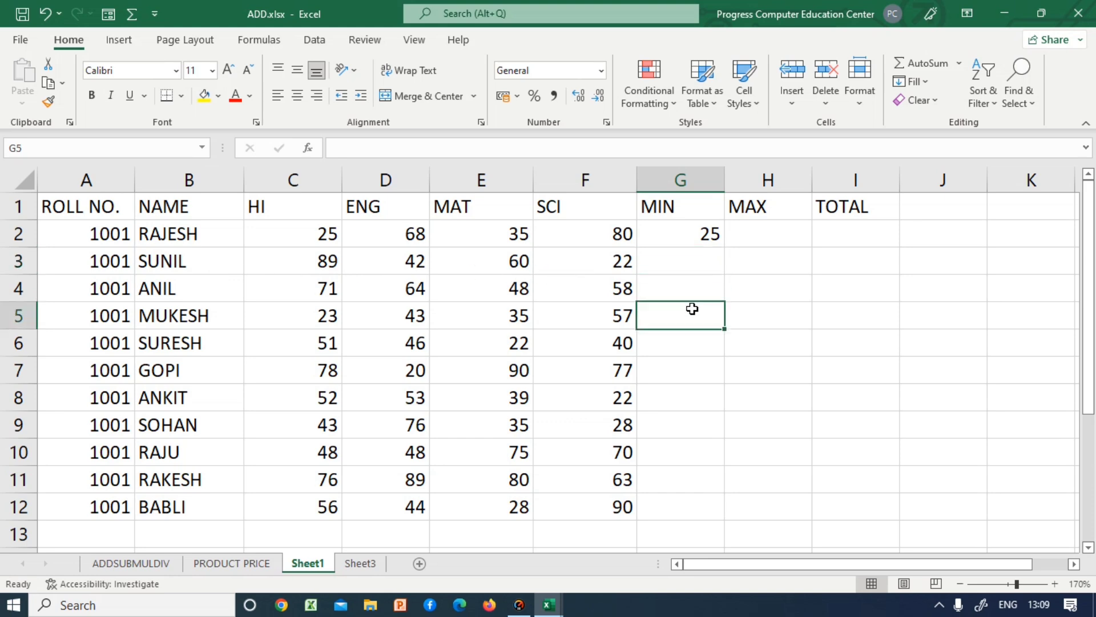
- Set the second student's roll number in A3 to 1002 and fill the roll number series from A2:A3 down to 1011 in A12
left_click(111, 512)
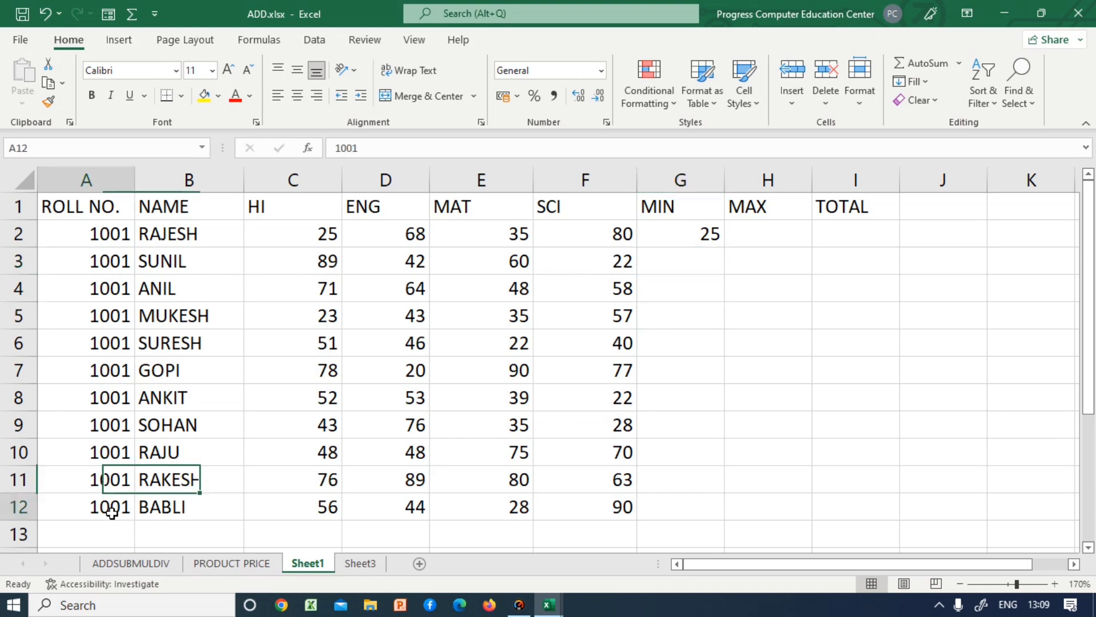
left_click(100, 234)
left_click(120, 276)
left_click(113, 260)
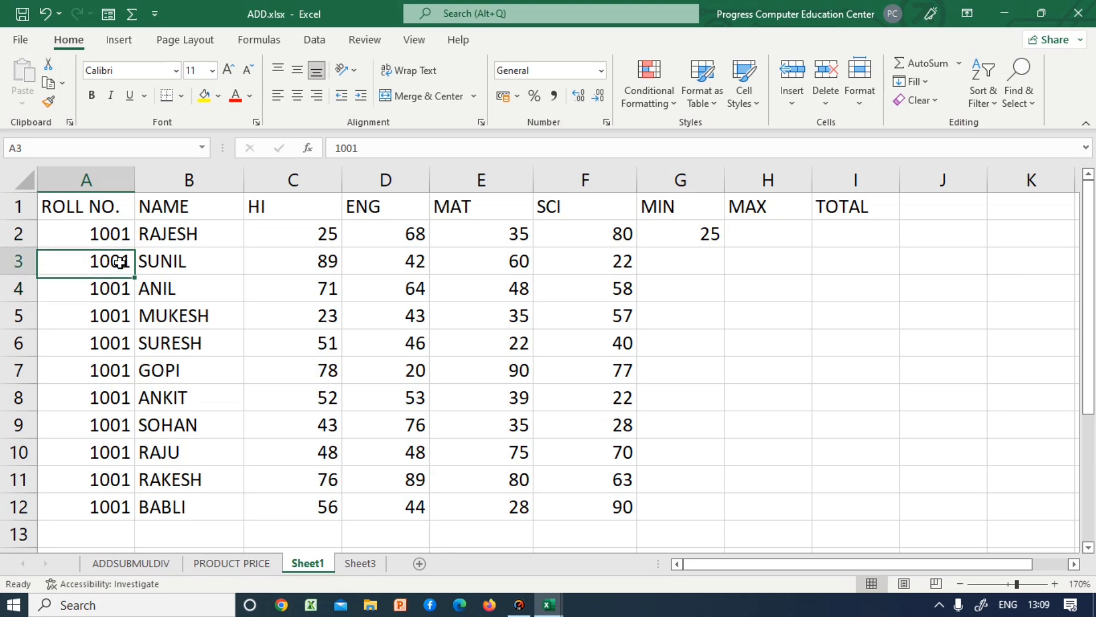
left_click(372, 147)
key("BackSpace")
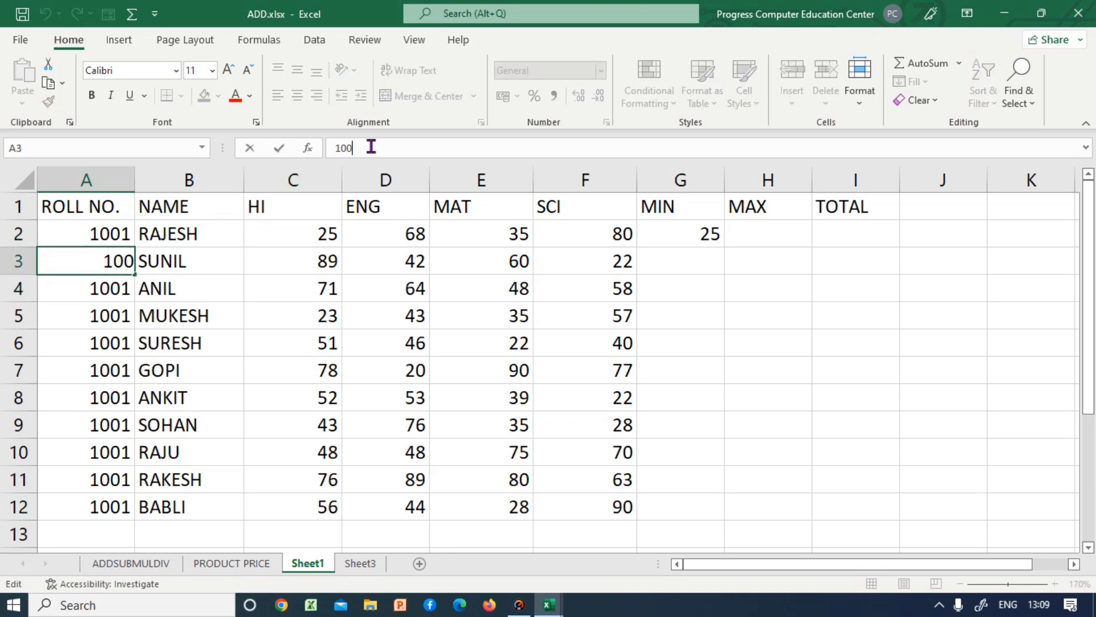
type("2")
key("Return")
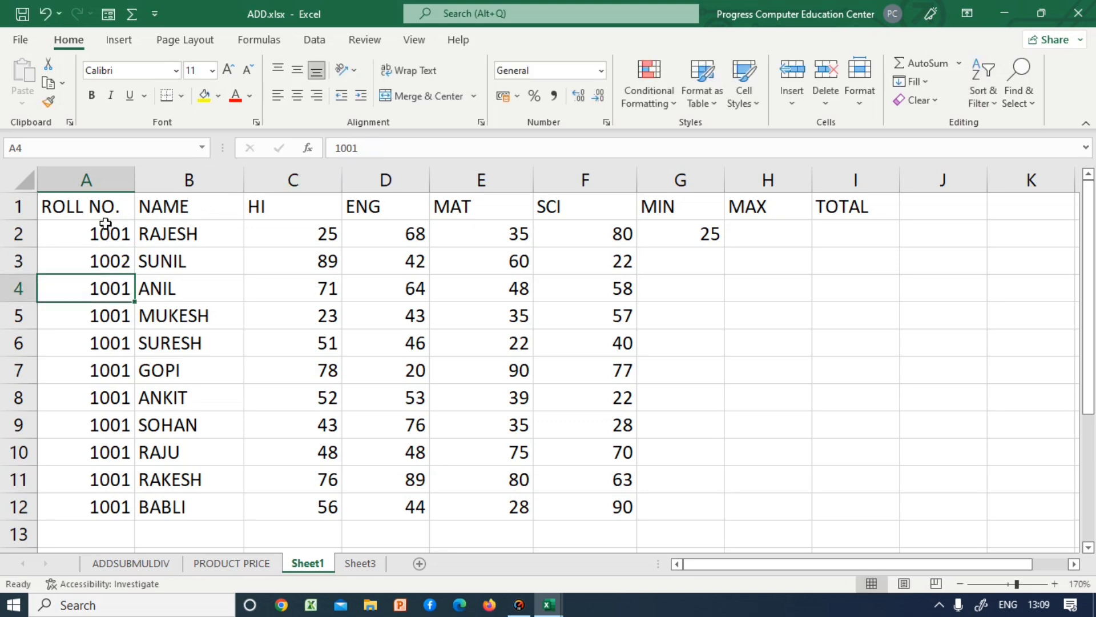
left_click_drag(105, 233, 125, 517)
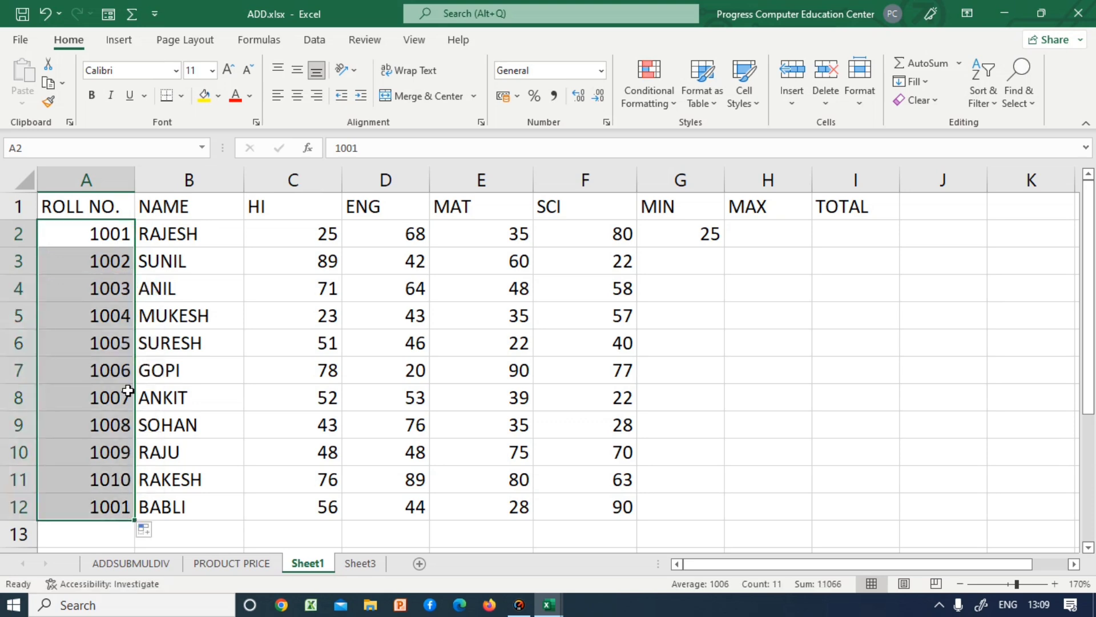
left_click(166, 482)
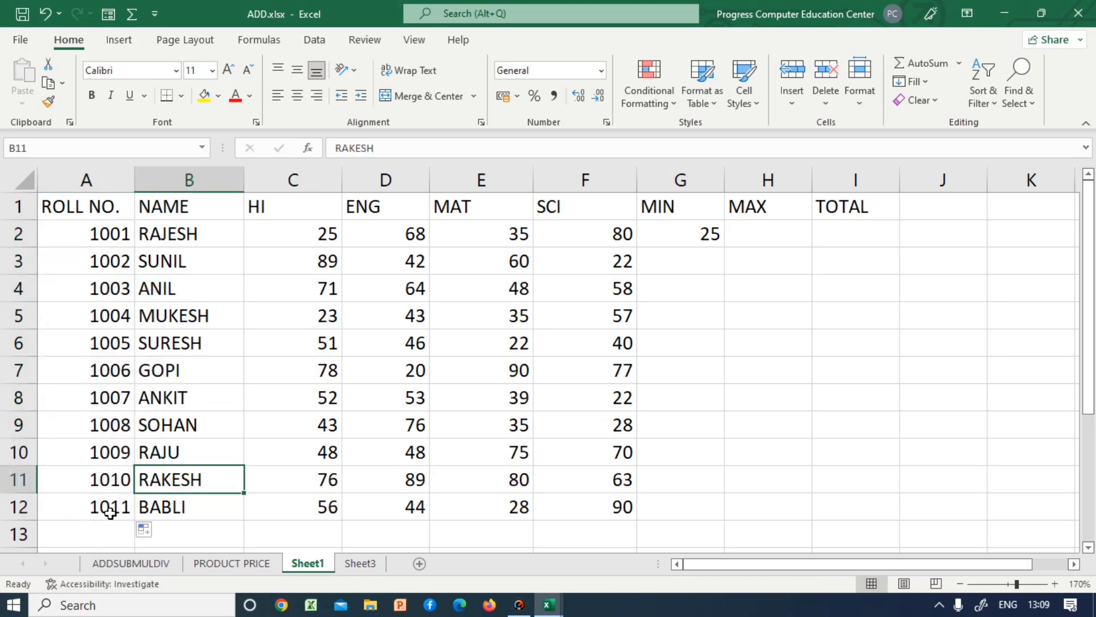
left_click(663, 258)
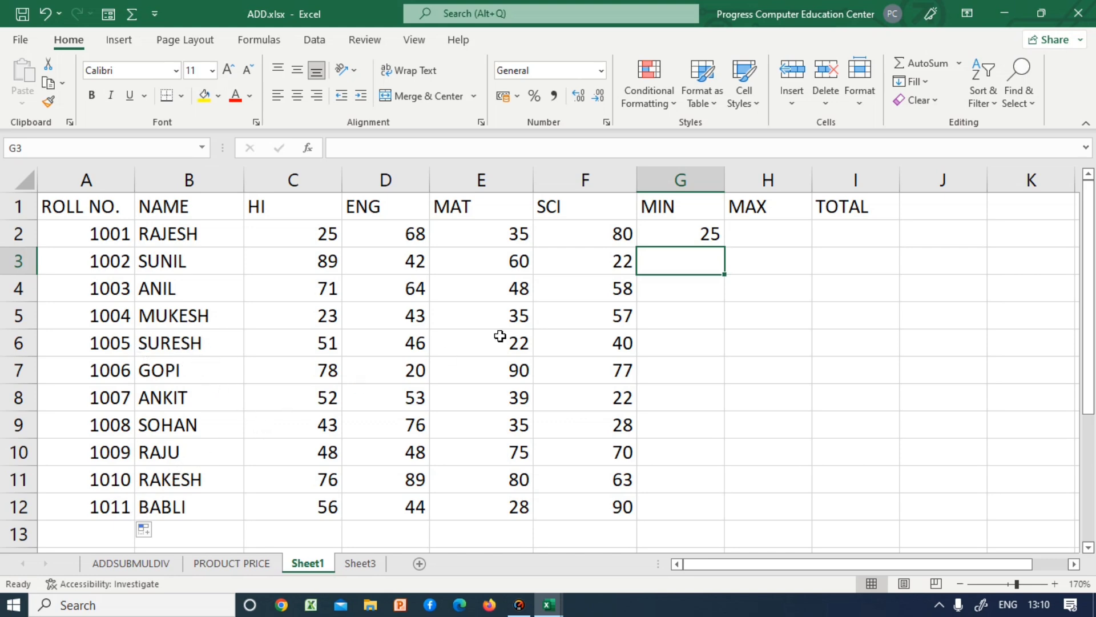
left_click(702, 233)
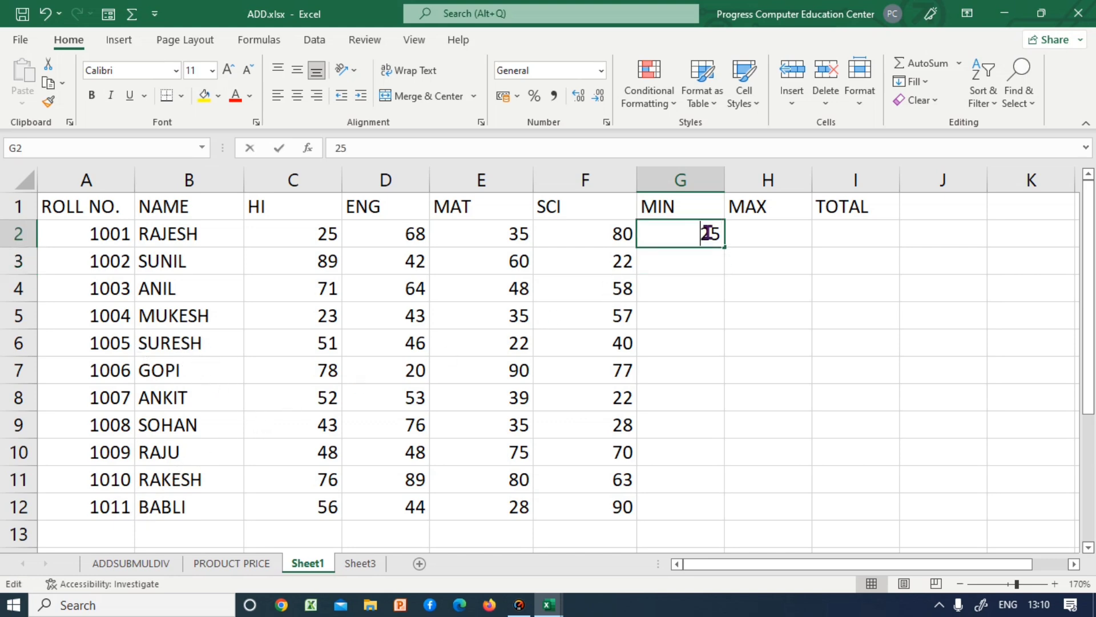
left_click(699, 264)
left_click(707, 235)
type("=")
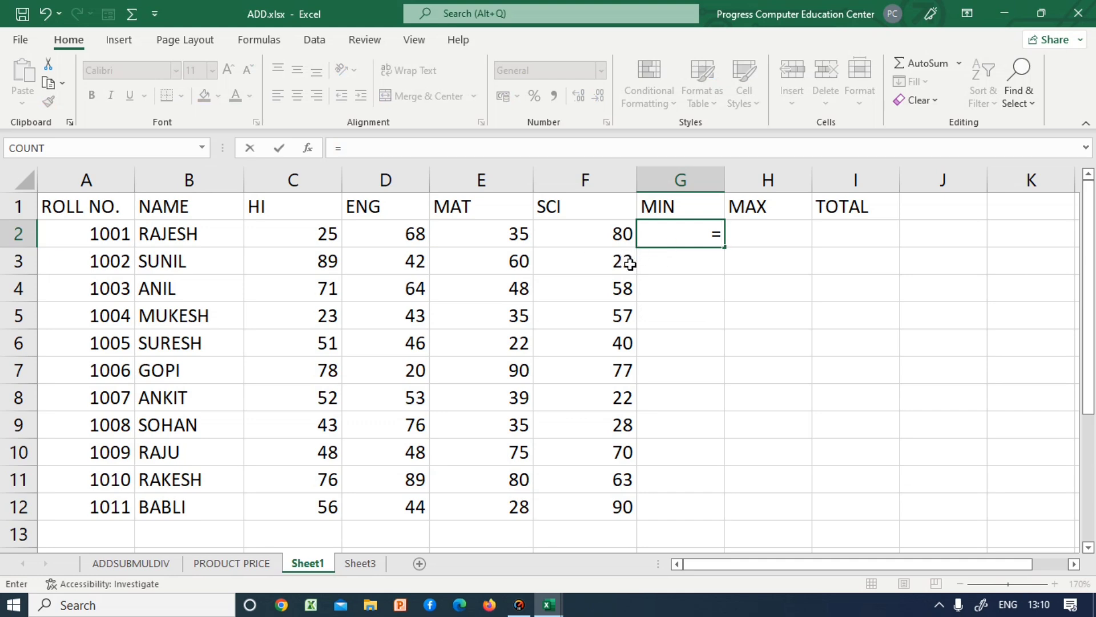
type("MIN")
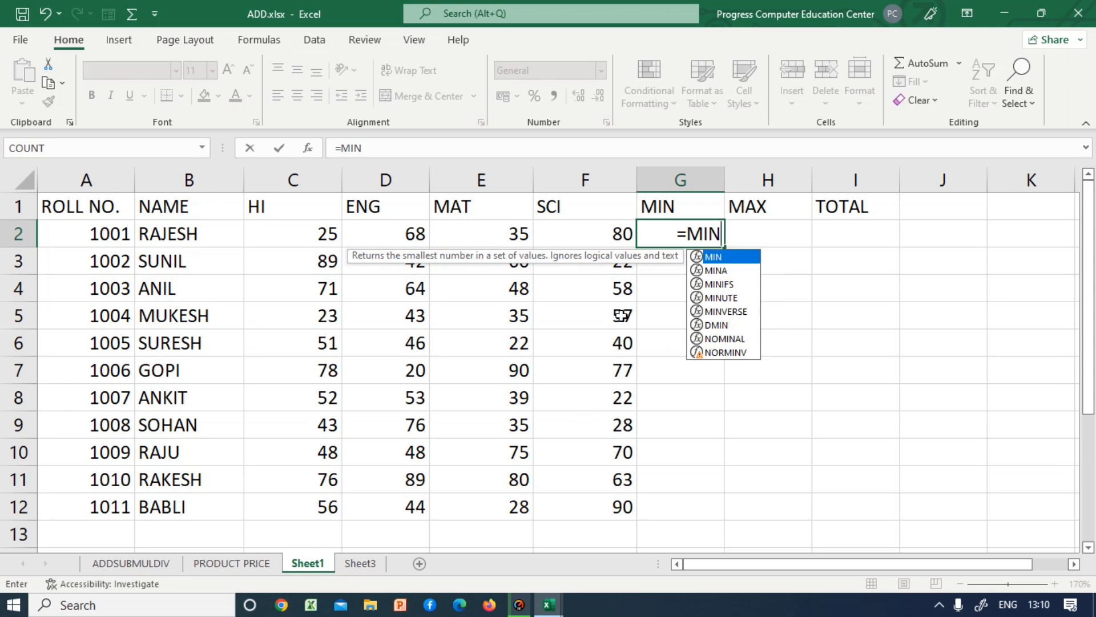
double_click(715, 257)
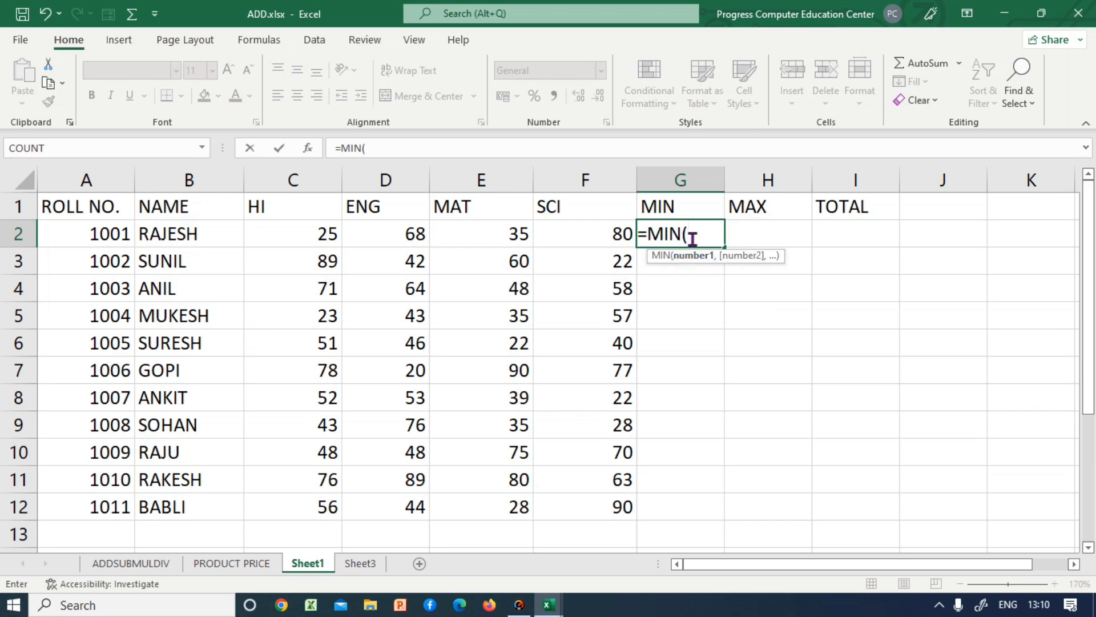
key("BackSpace")
key("BackSpace")
key("BackSpace")
key("BackSpace")
key("BackSpace")
key("Escape")
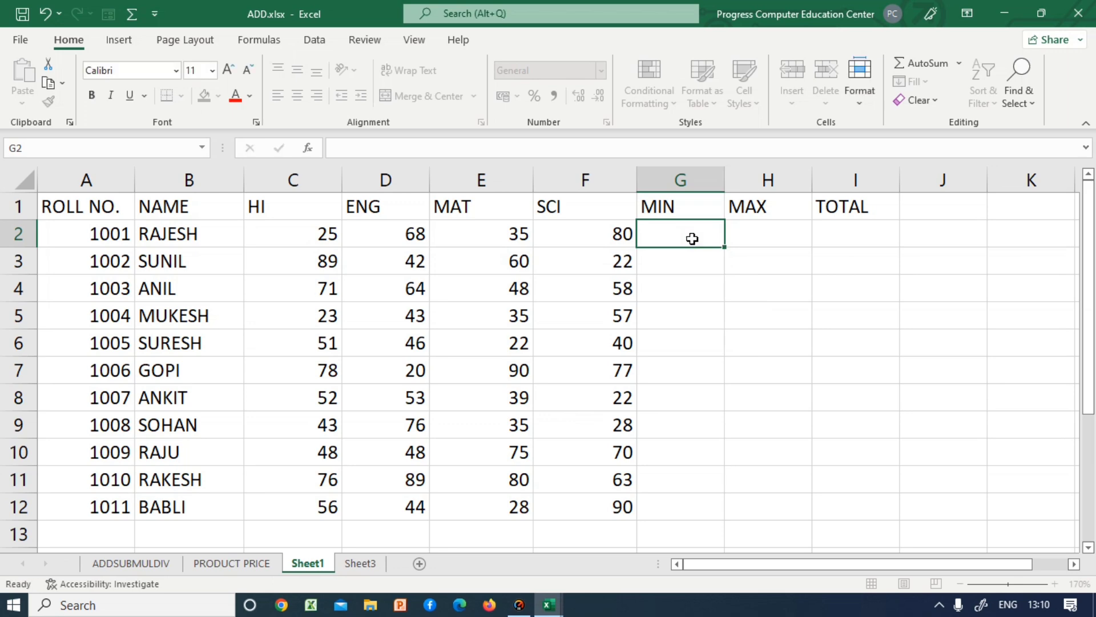
- Calculate the first student's minimum mark in G2 with the MIN function over C2:F2
type("=")
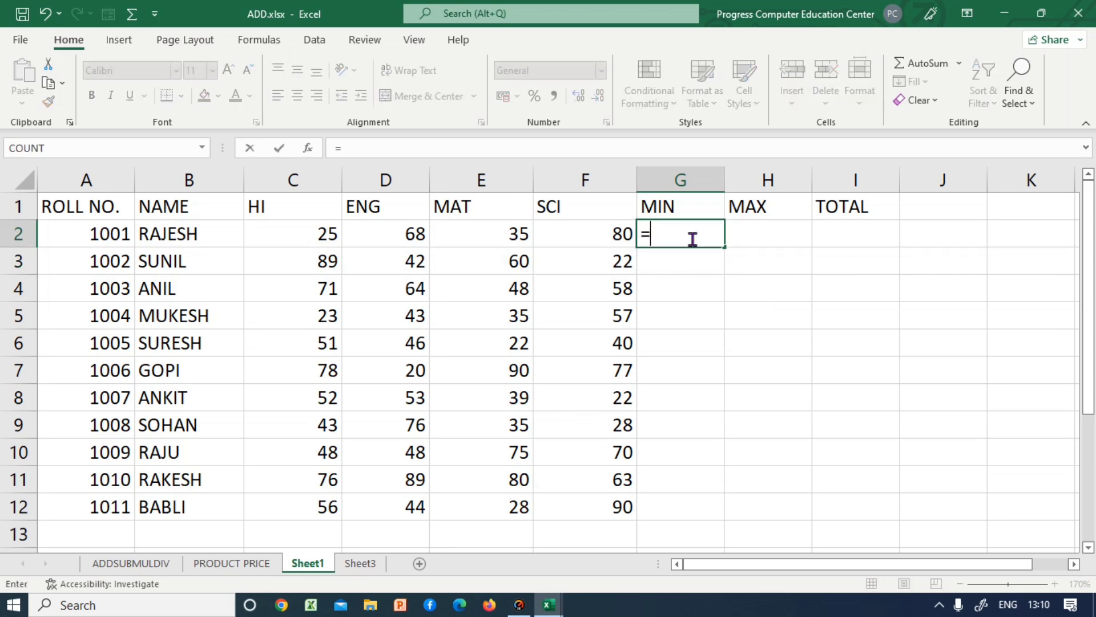
type("MIN")
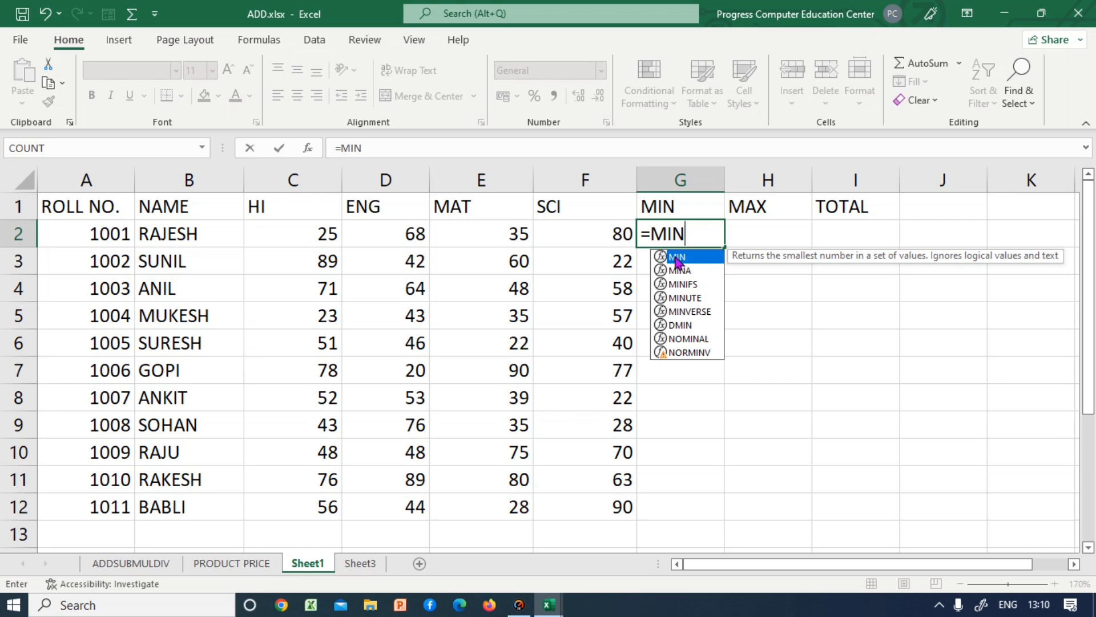
double_click(677, 260)
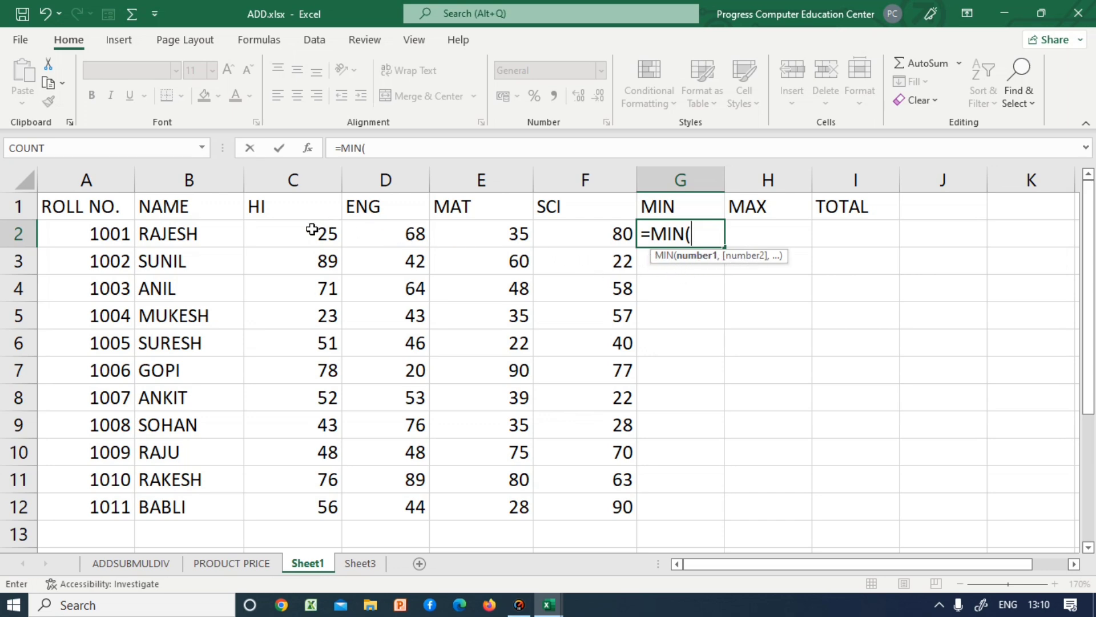
left_click_drag(312, 229, 437, 237)
left_click_drag(515, 235, 563, 234)
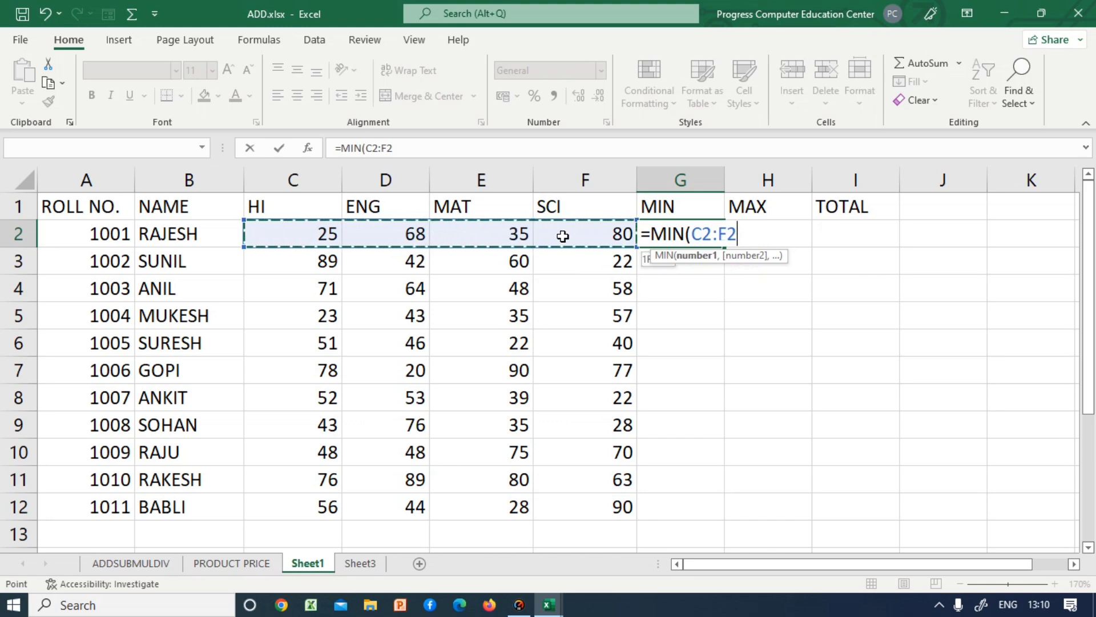
left_click(564, 235)
left_click_drag(285, 232, 573, 234)
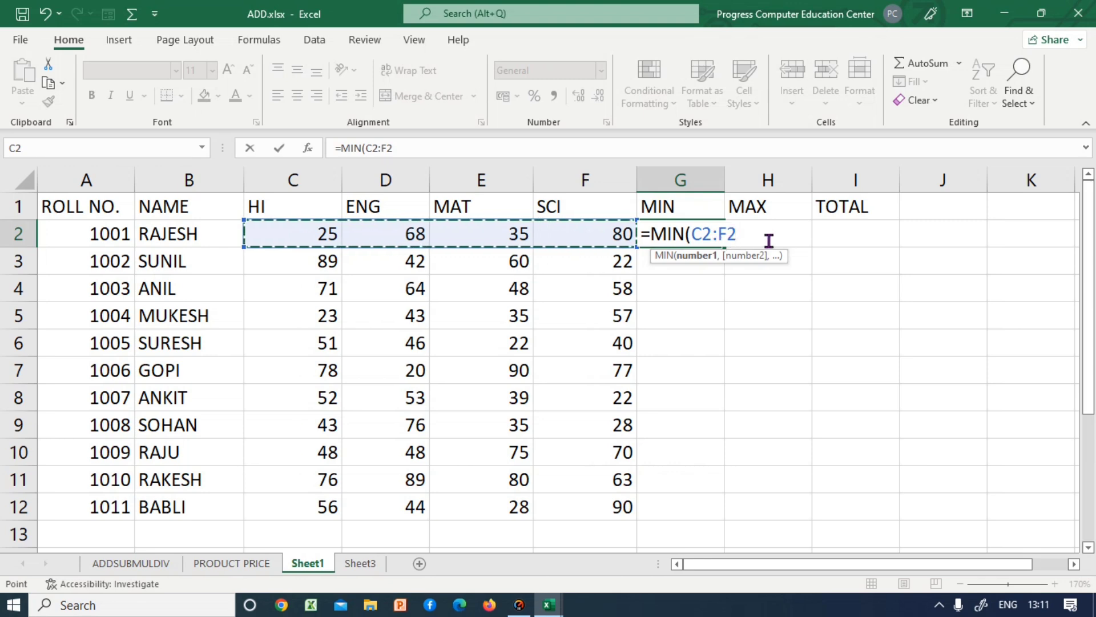
key("Return")
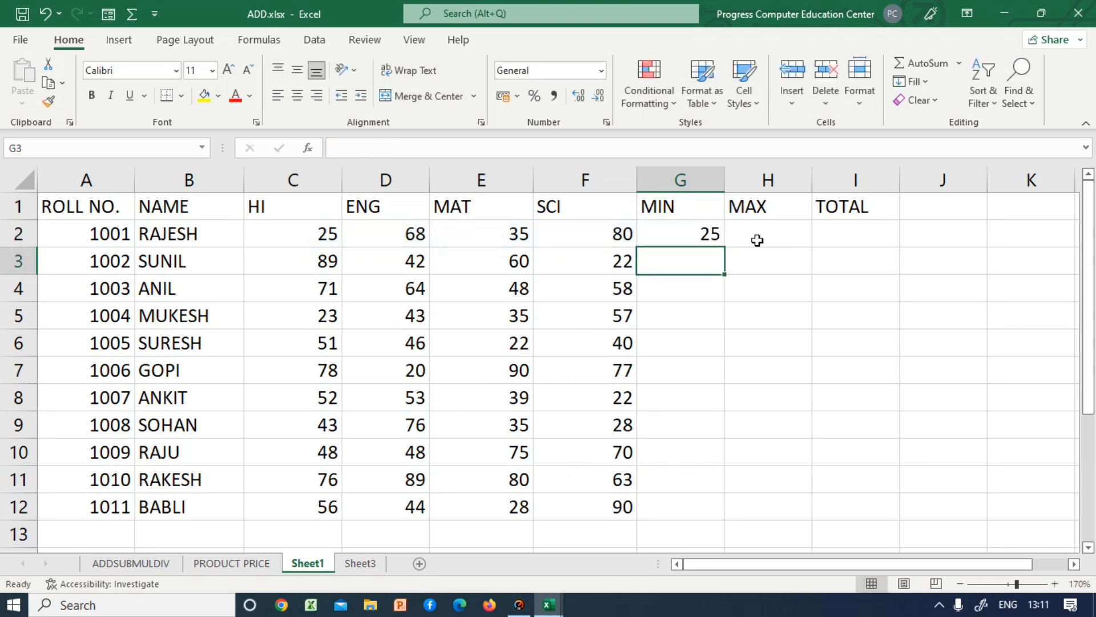
- Calculate the second student's minimum mark in G3 with the MIN function over C3:F3 and fill the formula down to G12
left_click(706, 234)
left_click(689, 261)
type("=")
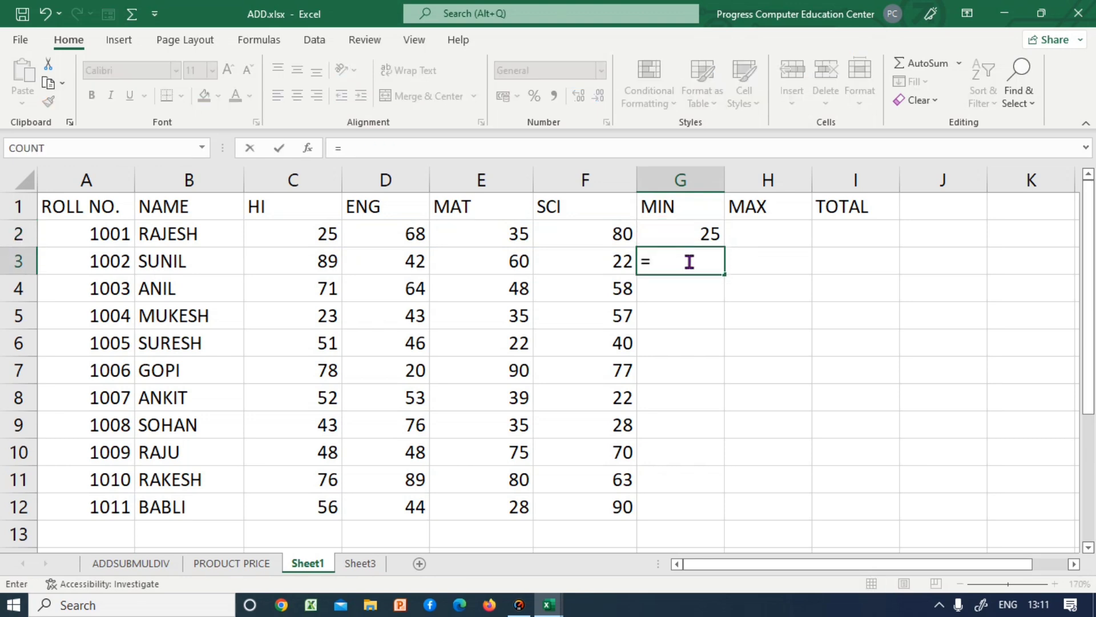
type("MIN")
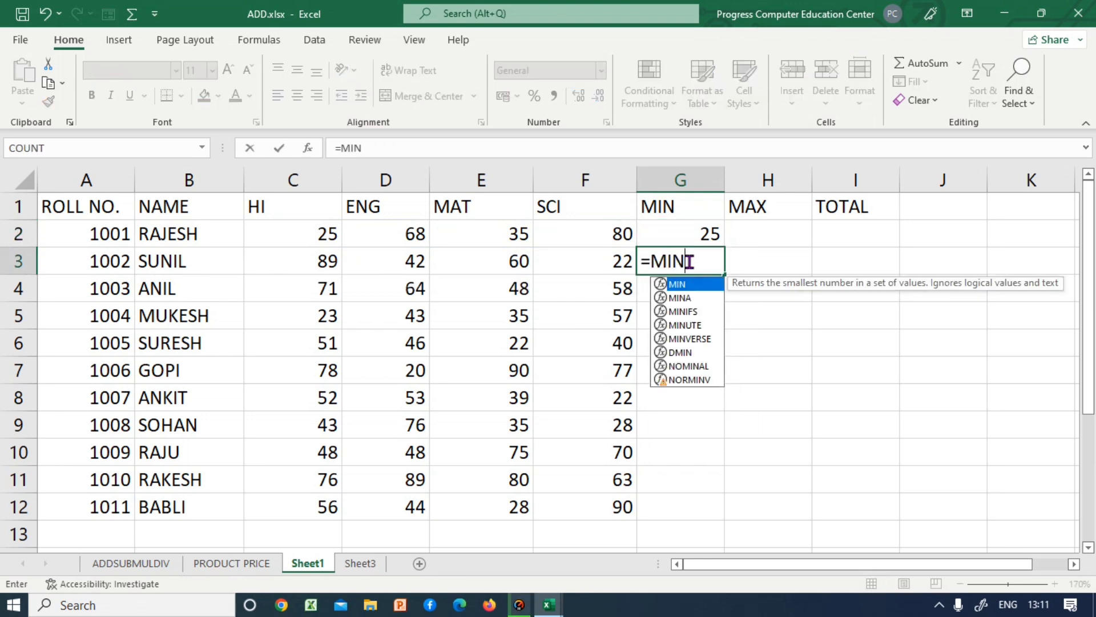
type("(")
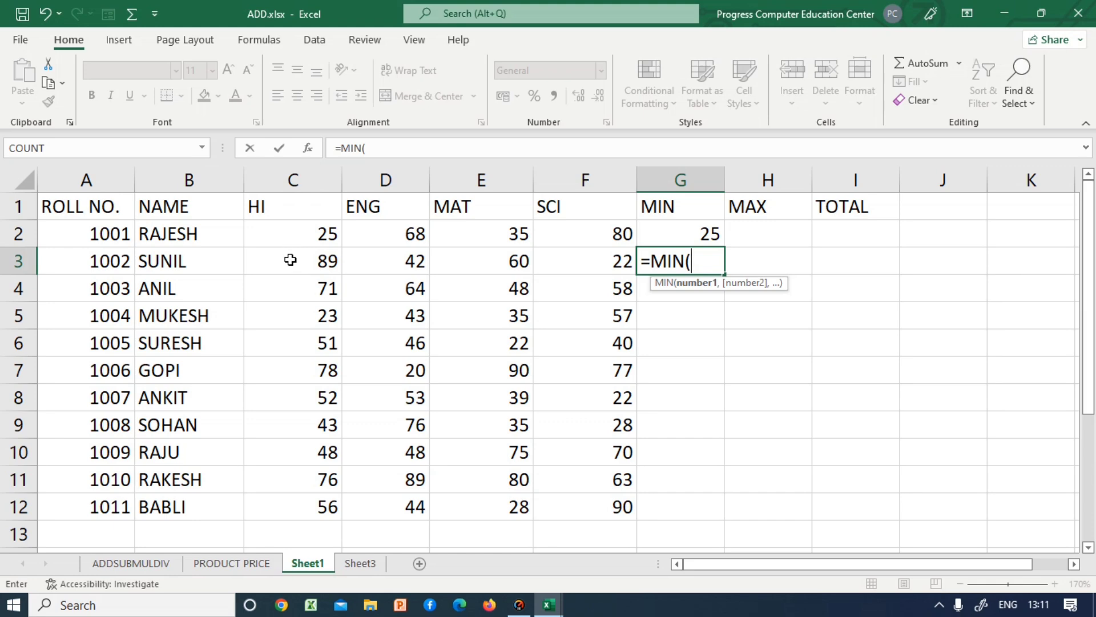
type("C")
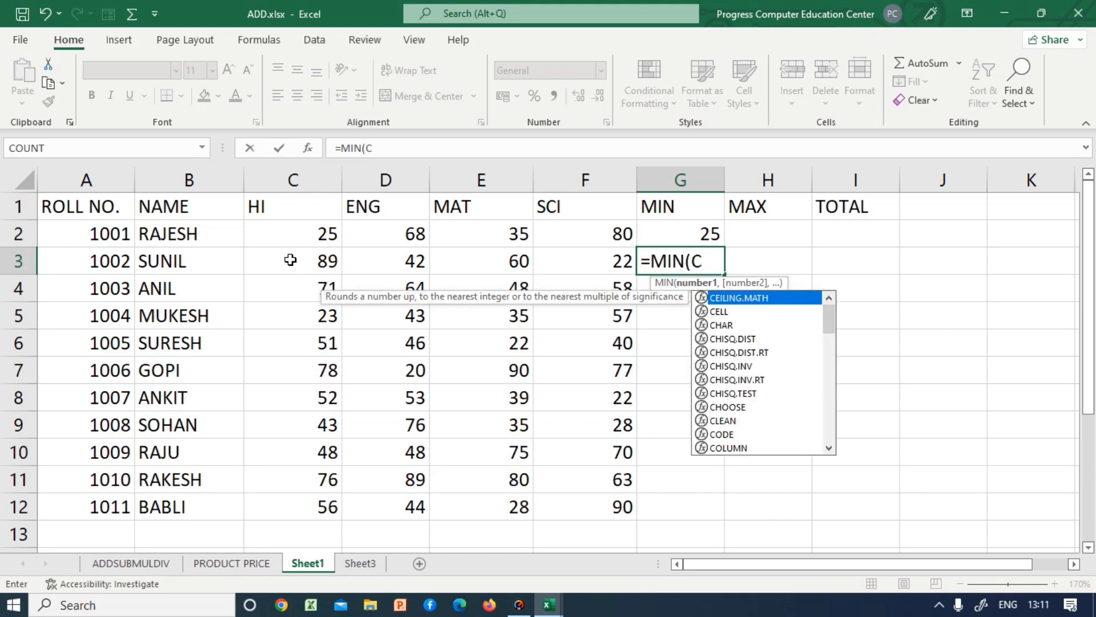
type("3")
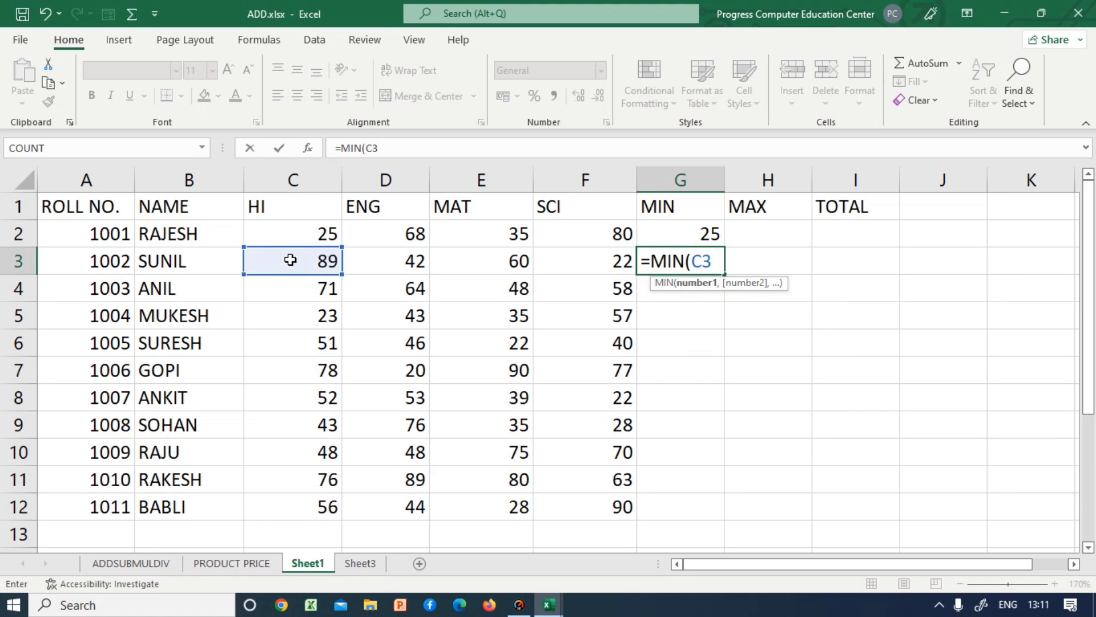
type(":")
type("F")
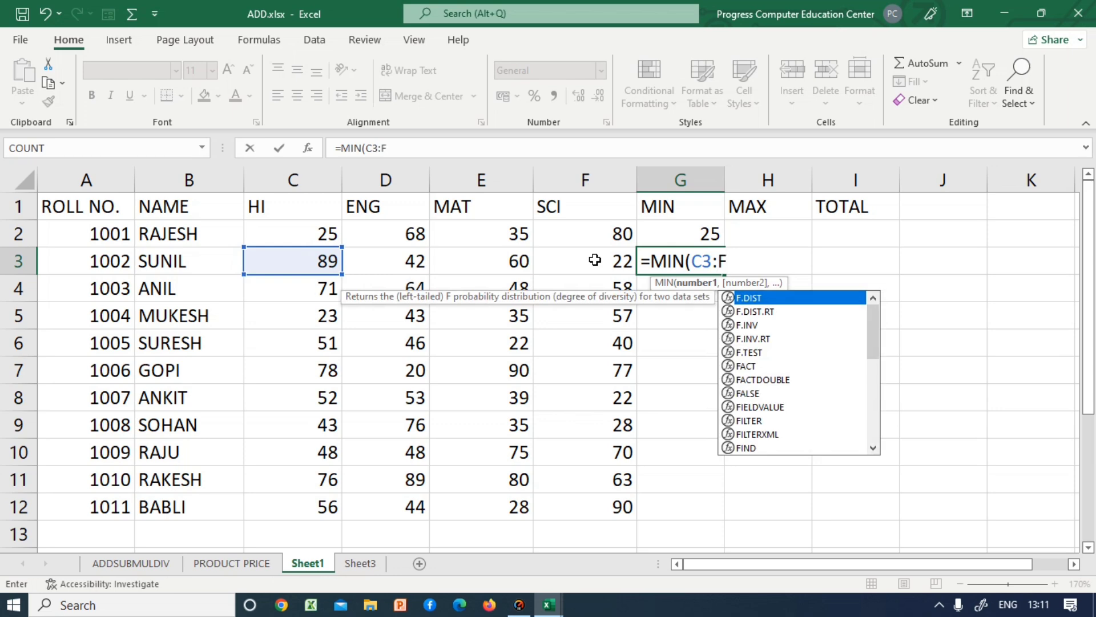
type("3")
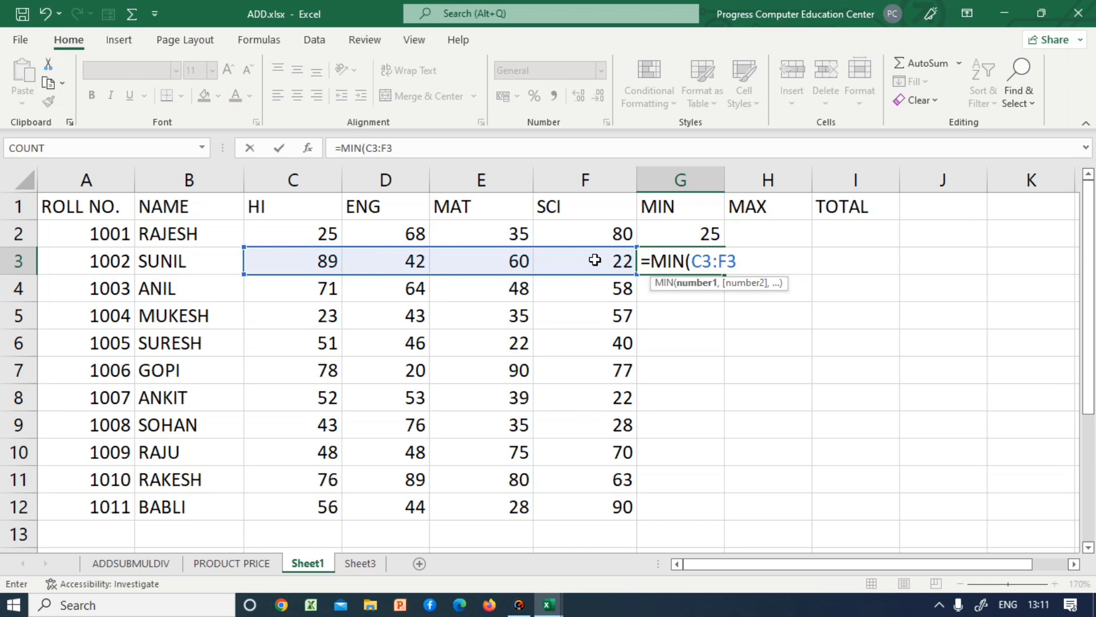
key("Return")
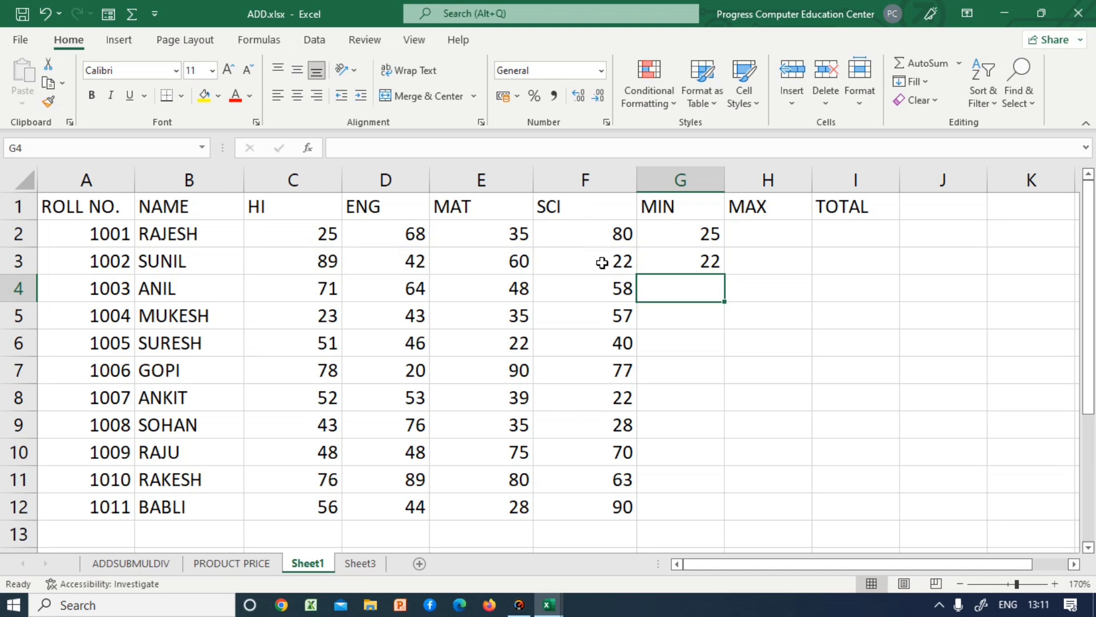
left_click(707, 261)
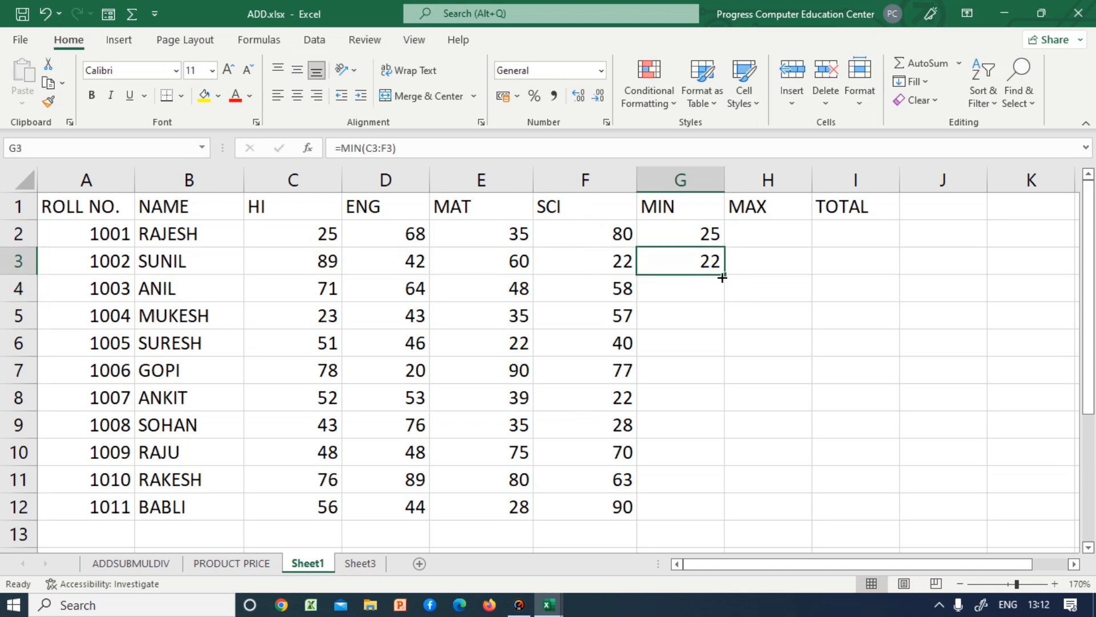
left_click_drag(727, 273, 718, 517)
- Calculate the first student's maximum mark in H2 with the MAX function over C2:F2
left_click(763, 231)
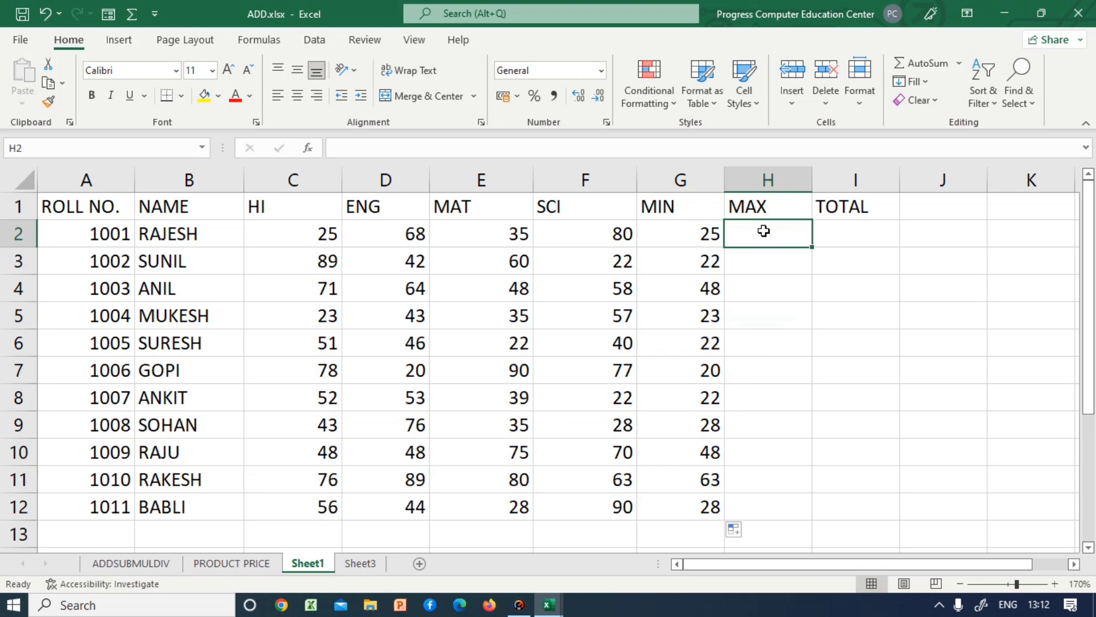
type("=M")
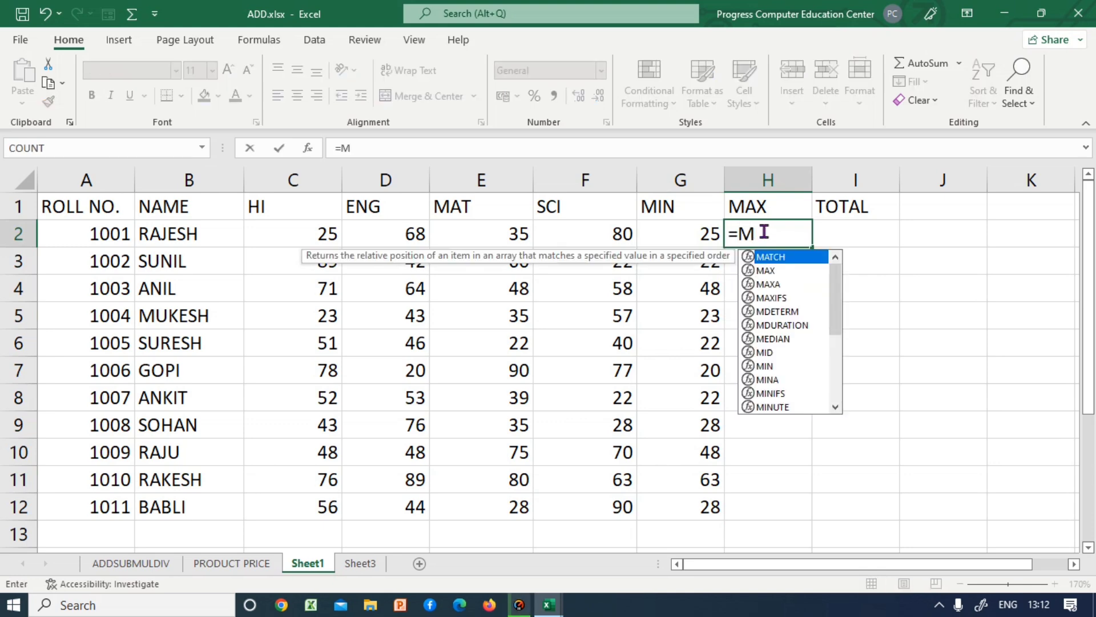
type("AX")
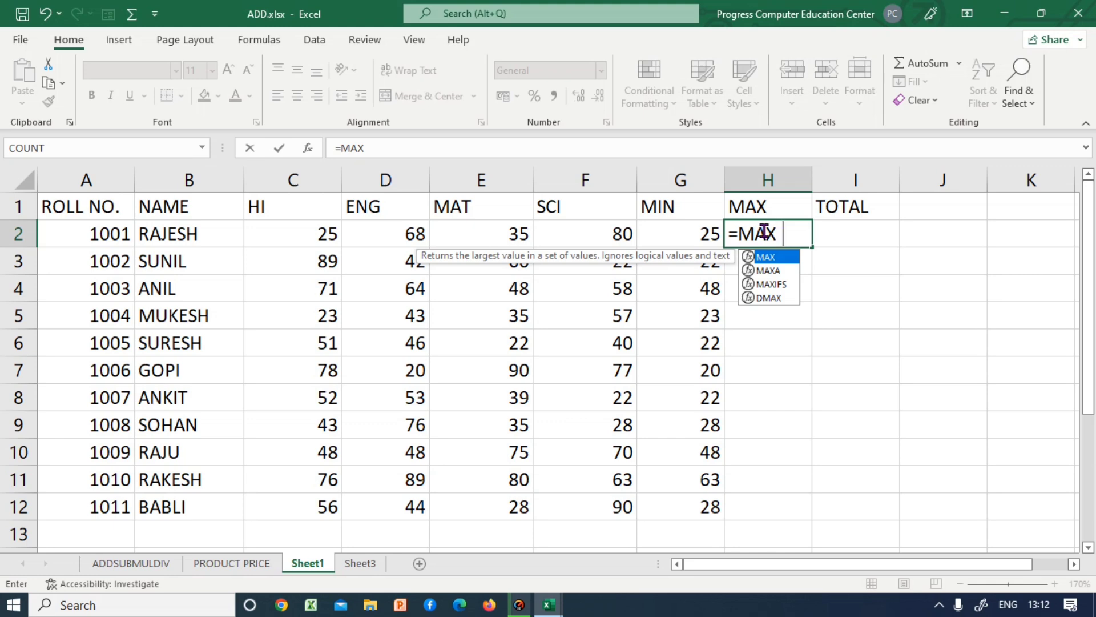
type("(")
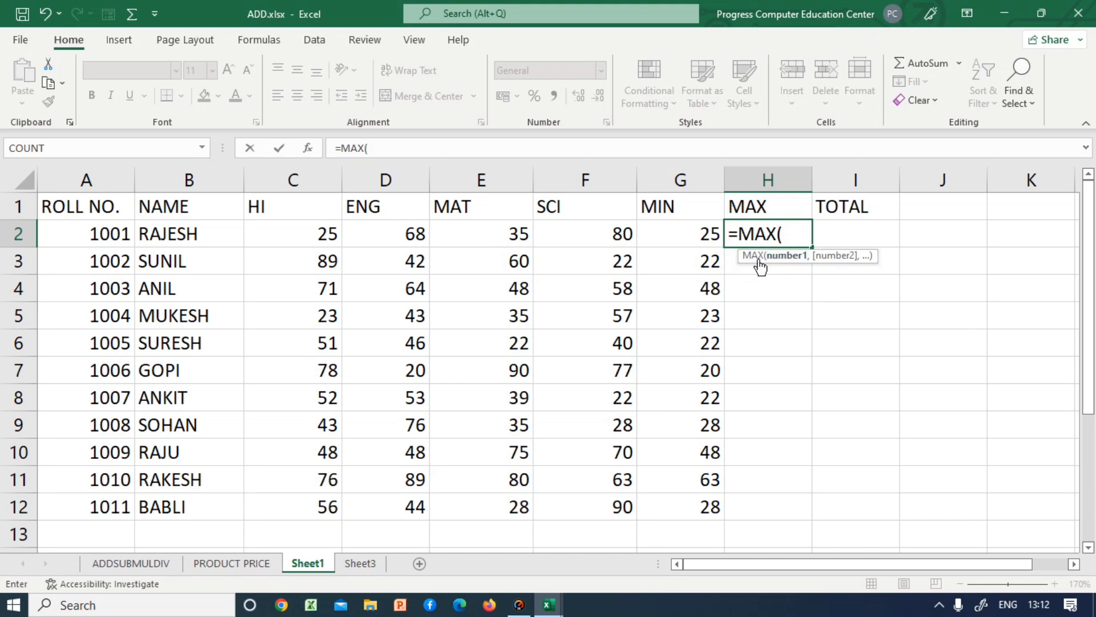
left_click_drag(294, 233, 582, 234)
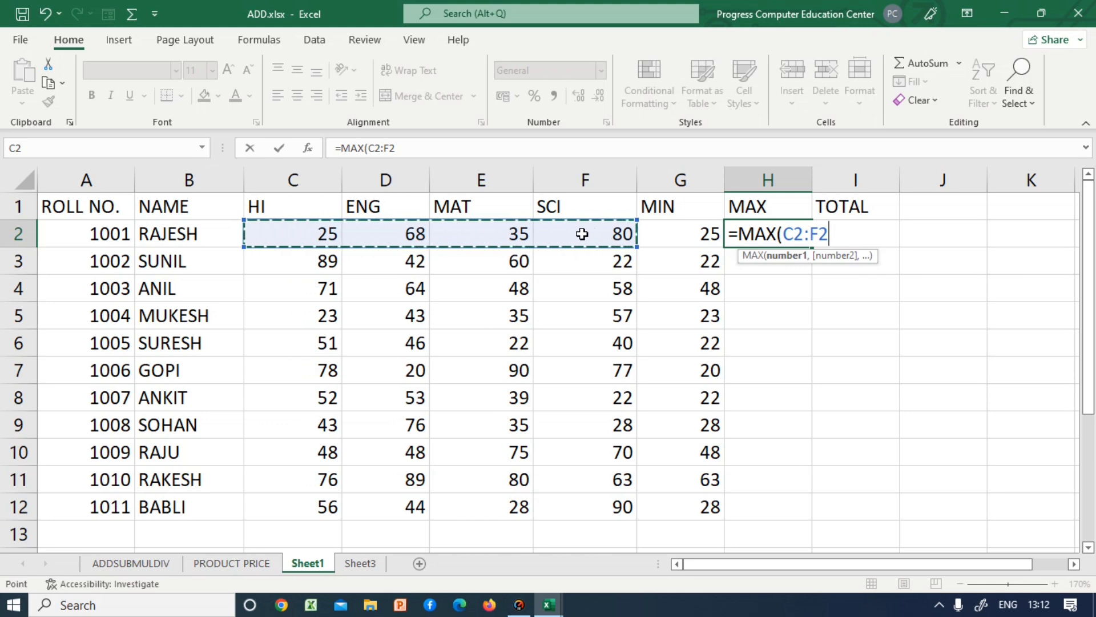
key("Return")
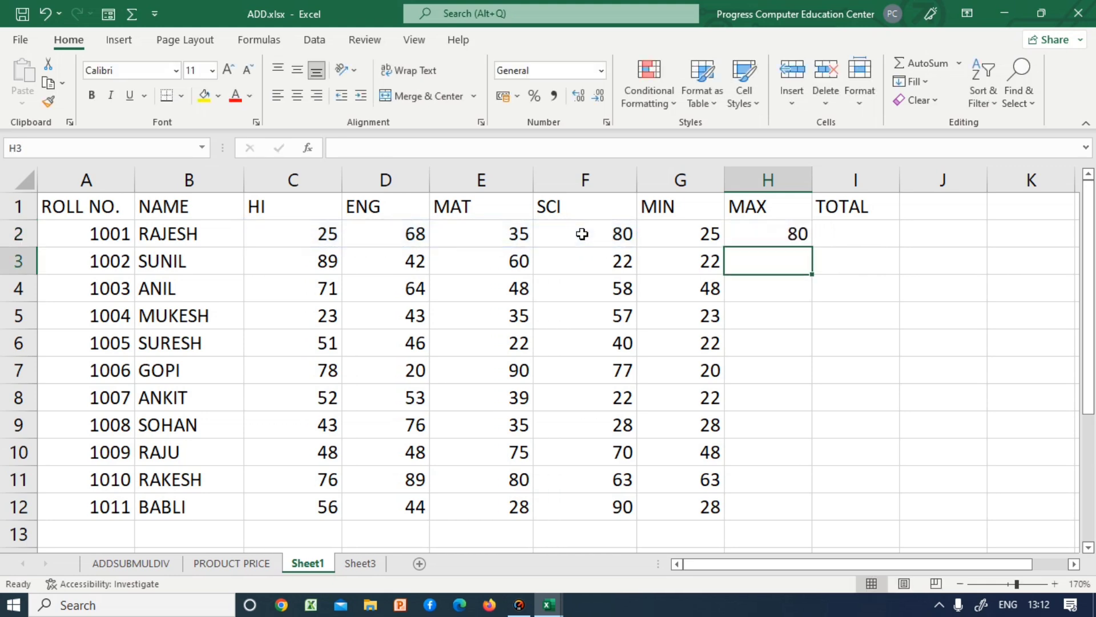
- Calculate the second student's maximum mark in H3 with the MAX function over C3:F3 and fill the formula down to H12
type("=")
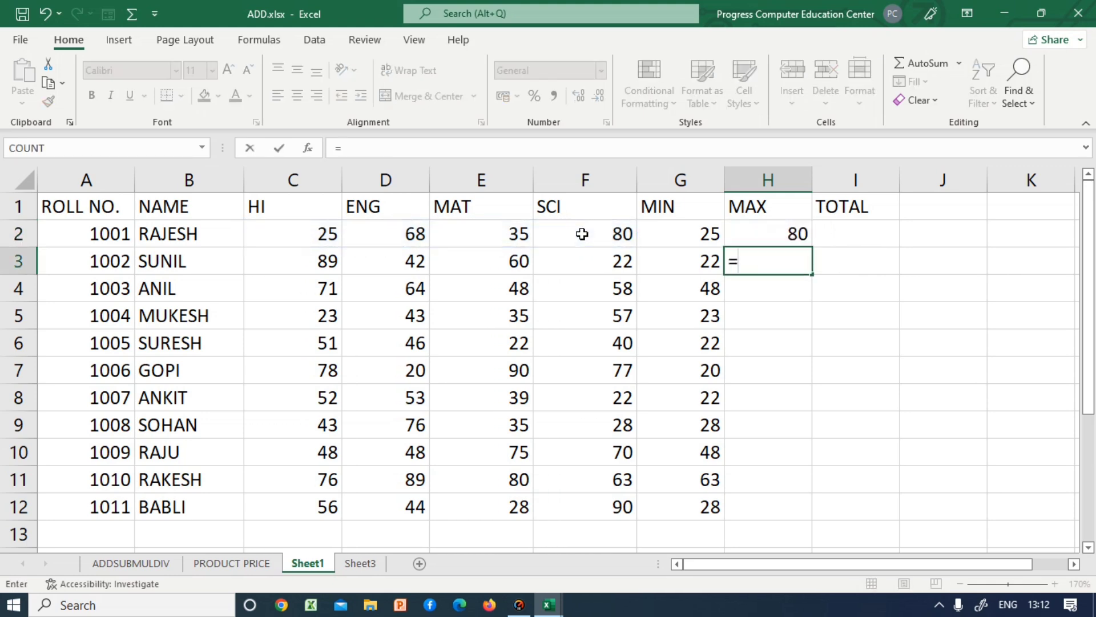
type("MAX")
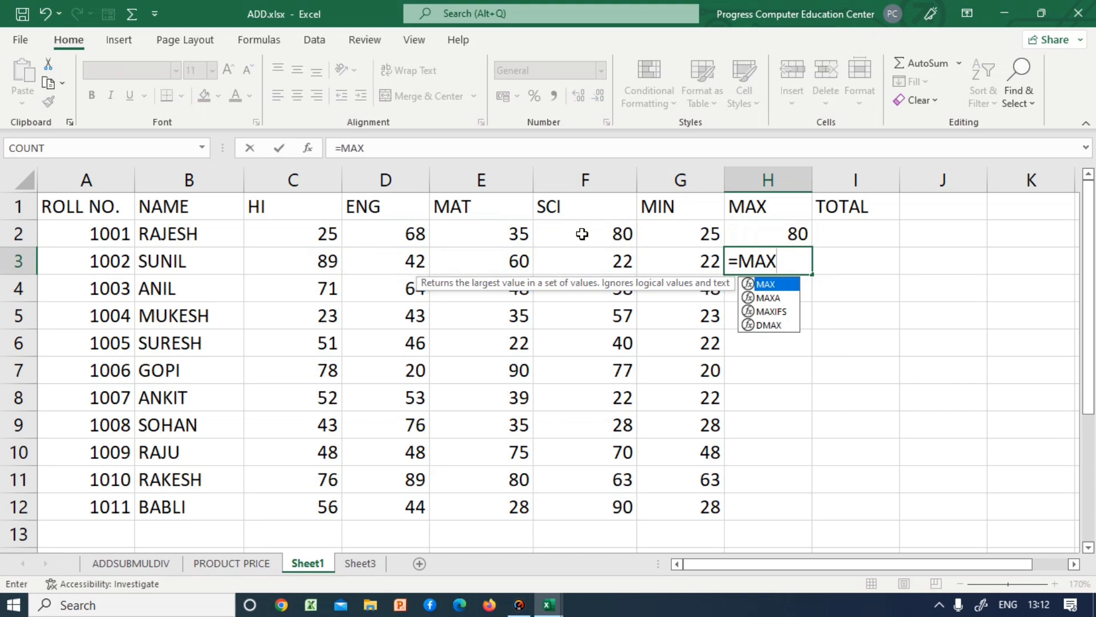
type("(")
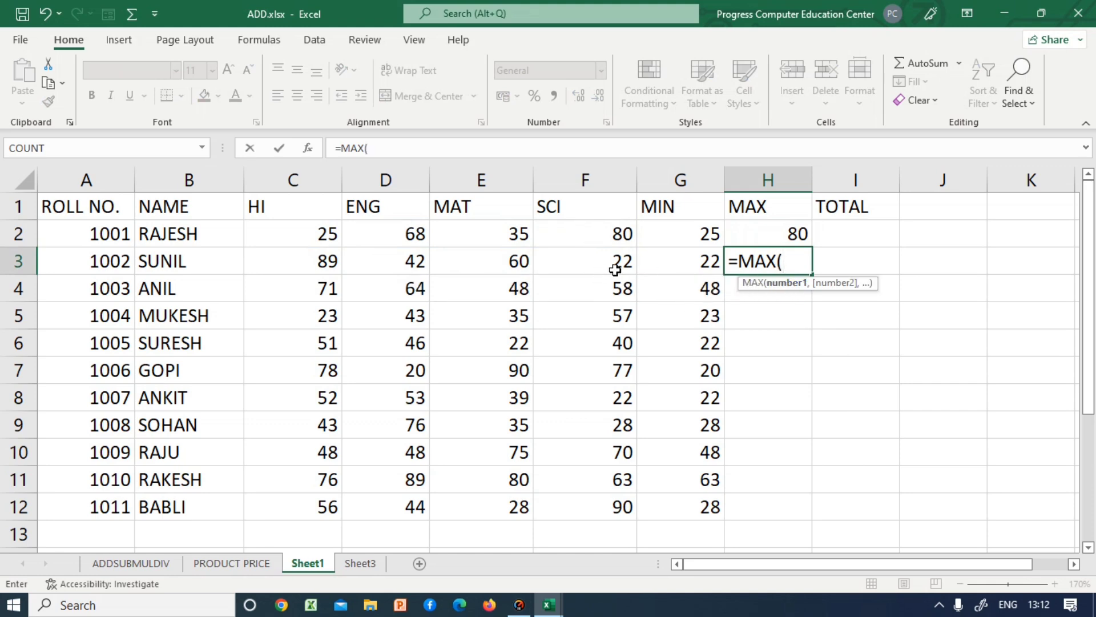
left_click_drag(313, 258, 582, 267)
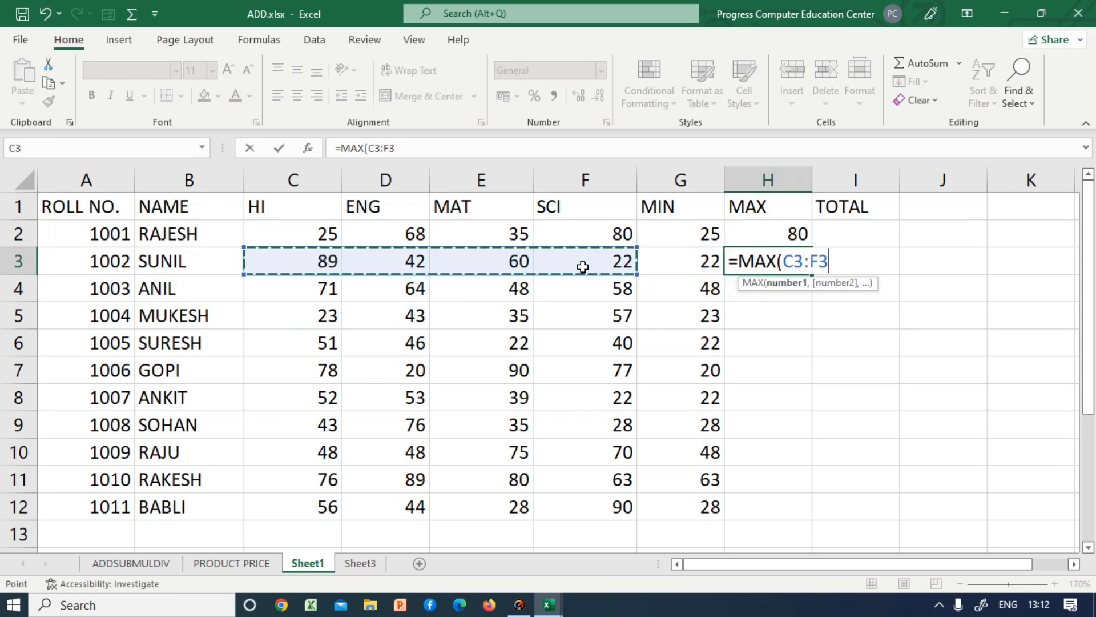
key("Return")
left_click(788, 257)
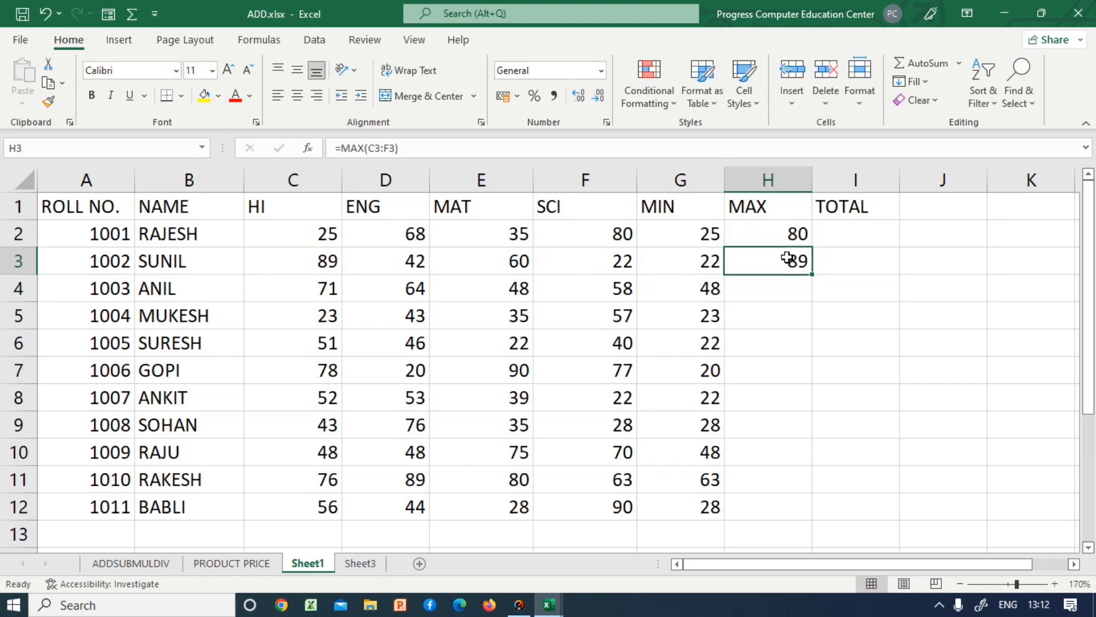
double_click(814, 274)
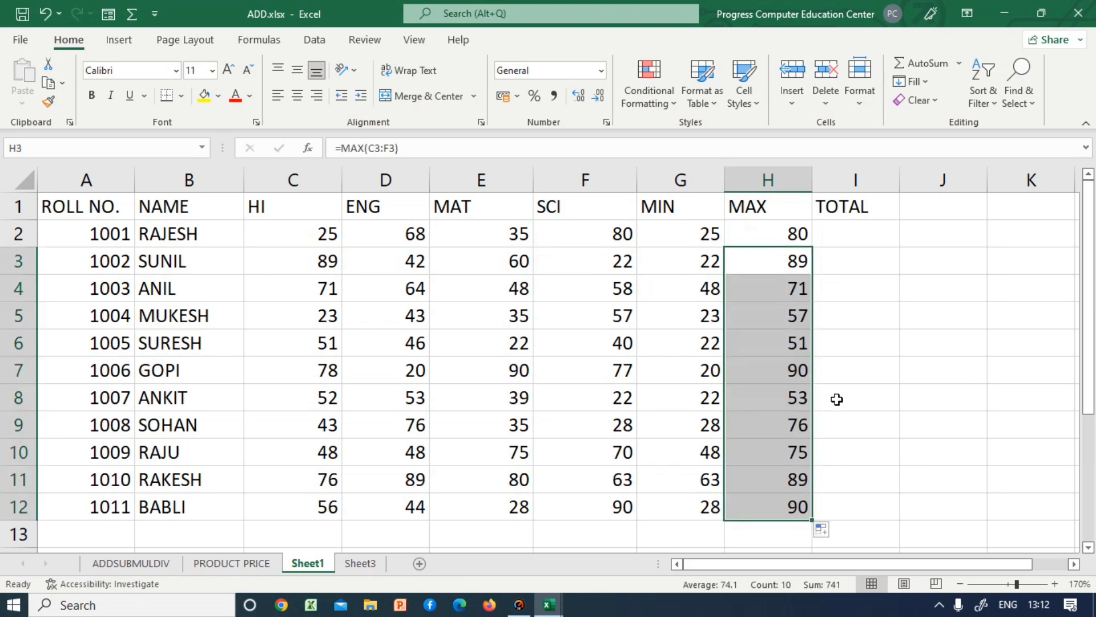
- Review the first student's MIN formula in G2 and the neighbouring MAX cell H2
left_click(838, 234)
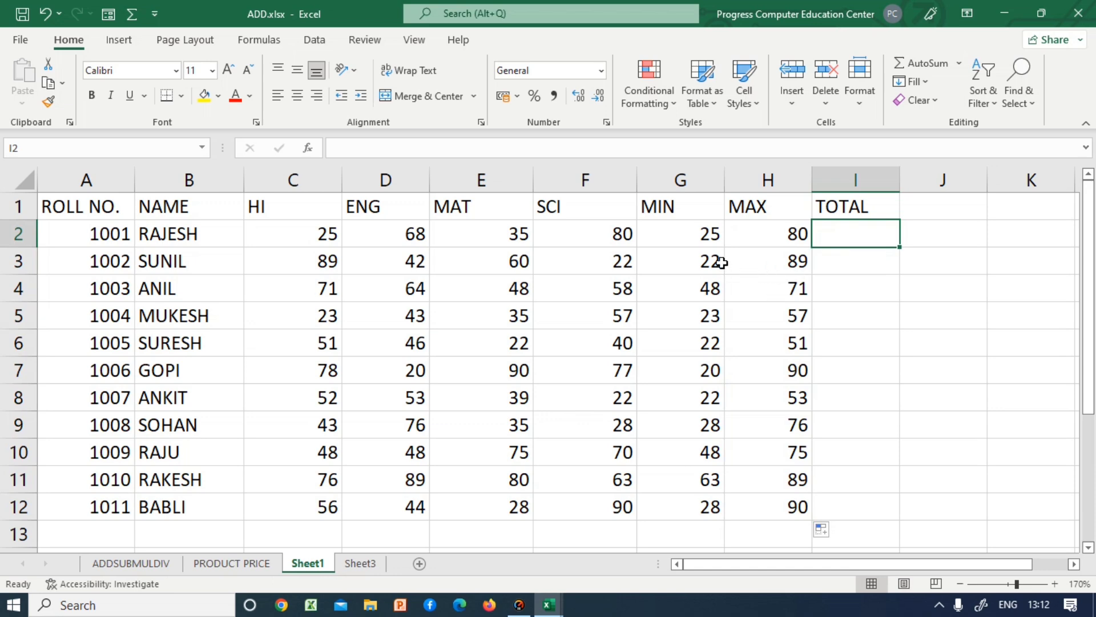
double_click(685, 235)
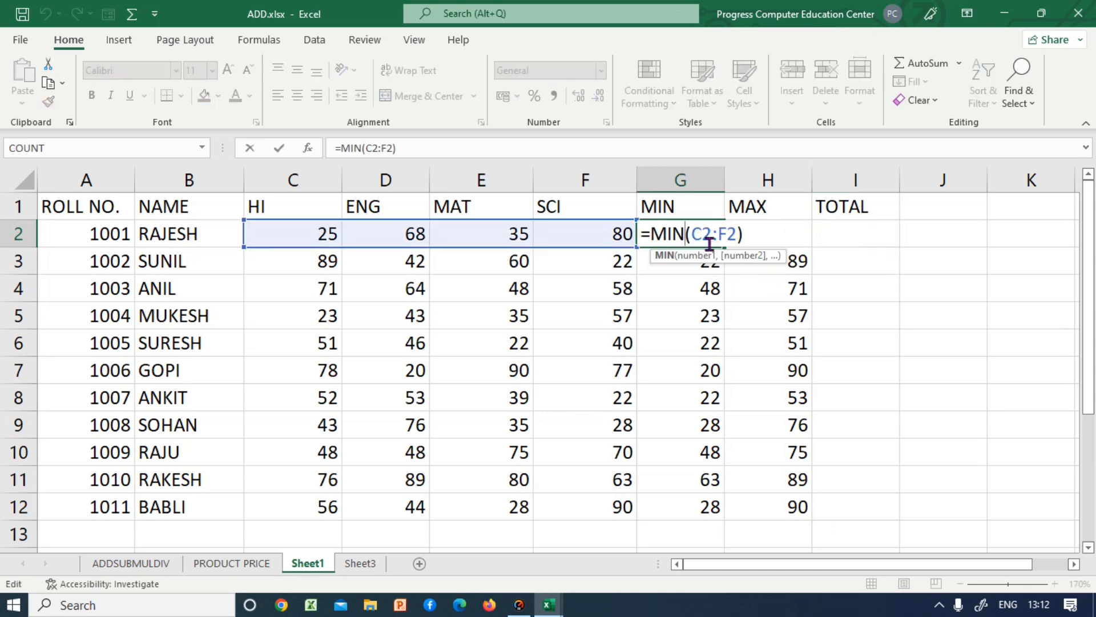
key("Return")
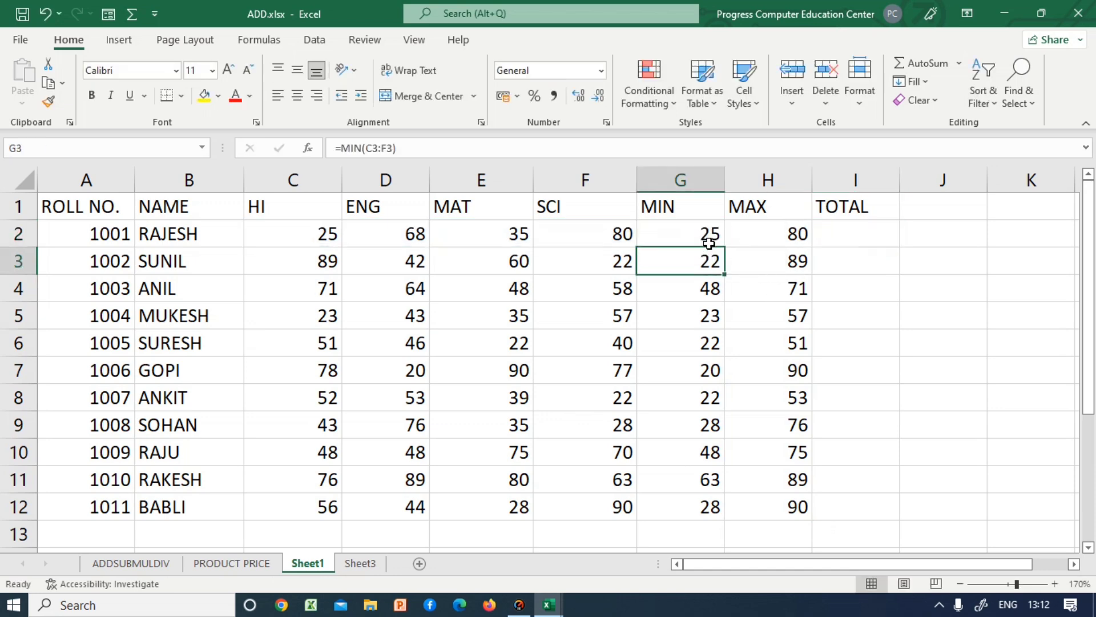
left_click(772, 238)
- Calculate the first student's total in I2 with the addition formula =C2+D2+E2+F2
left_click(848, 238)
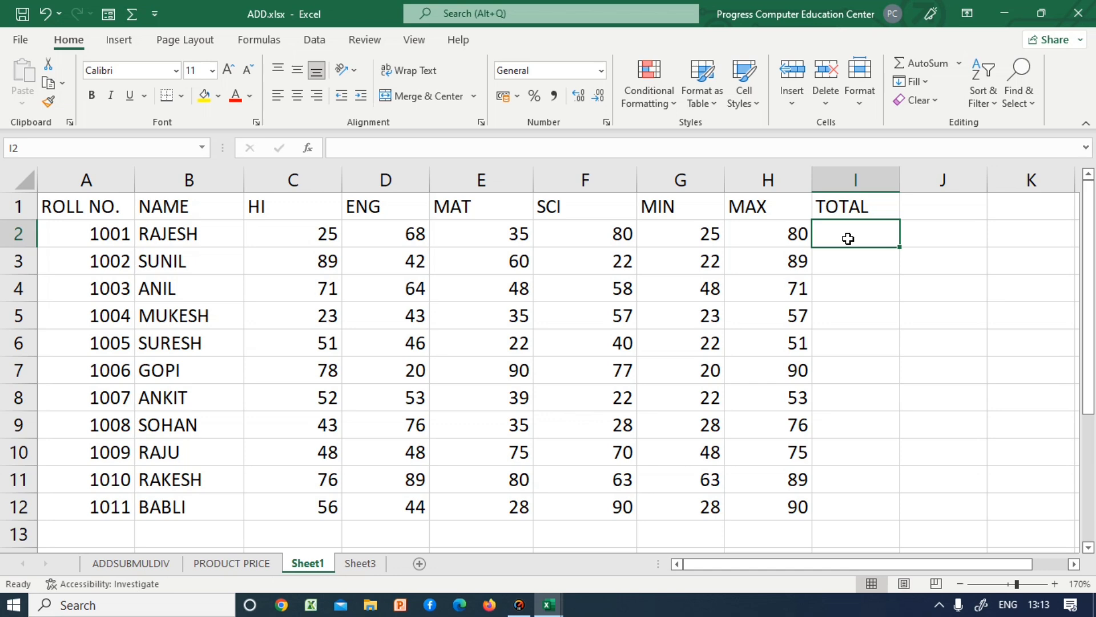
type("=")
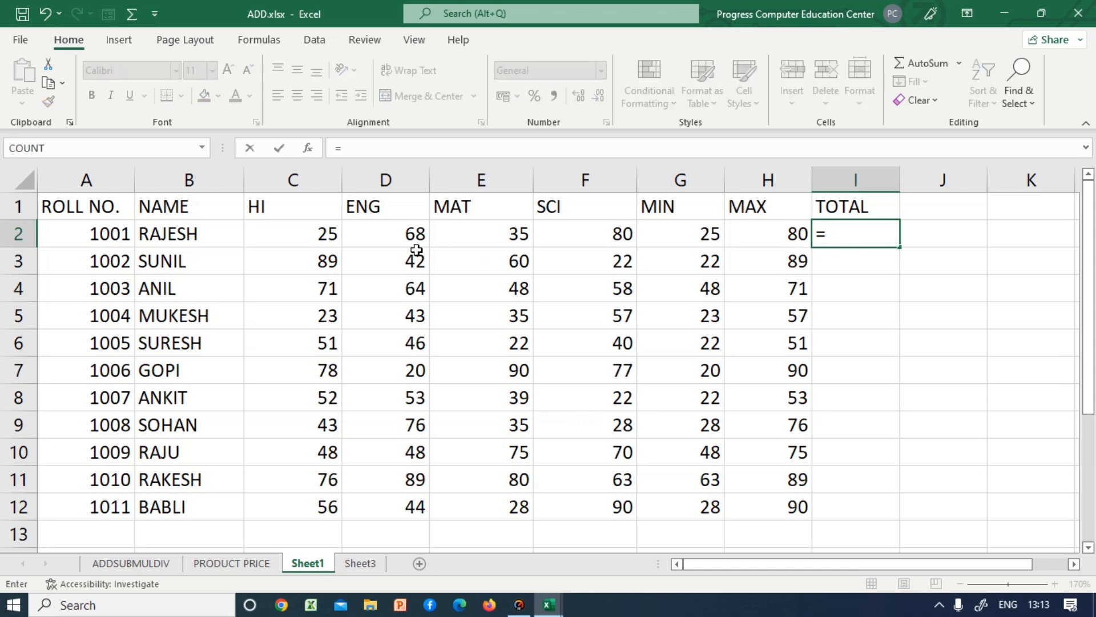
left_click(290, 237)
type("+")
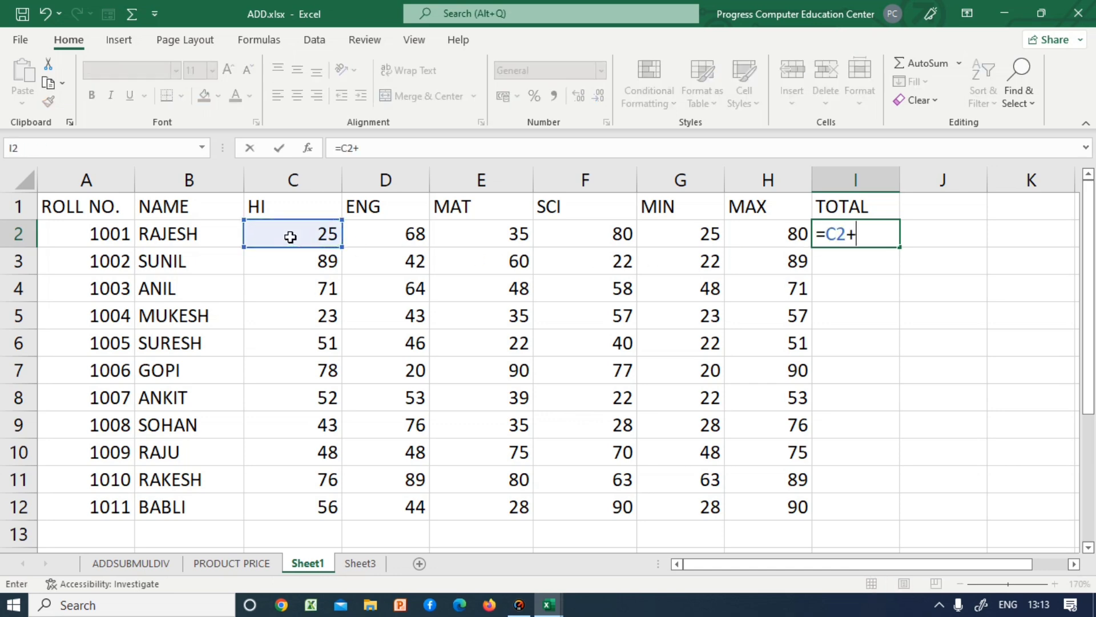
left_click(373, 240)
type("+")
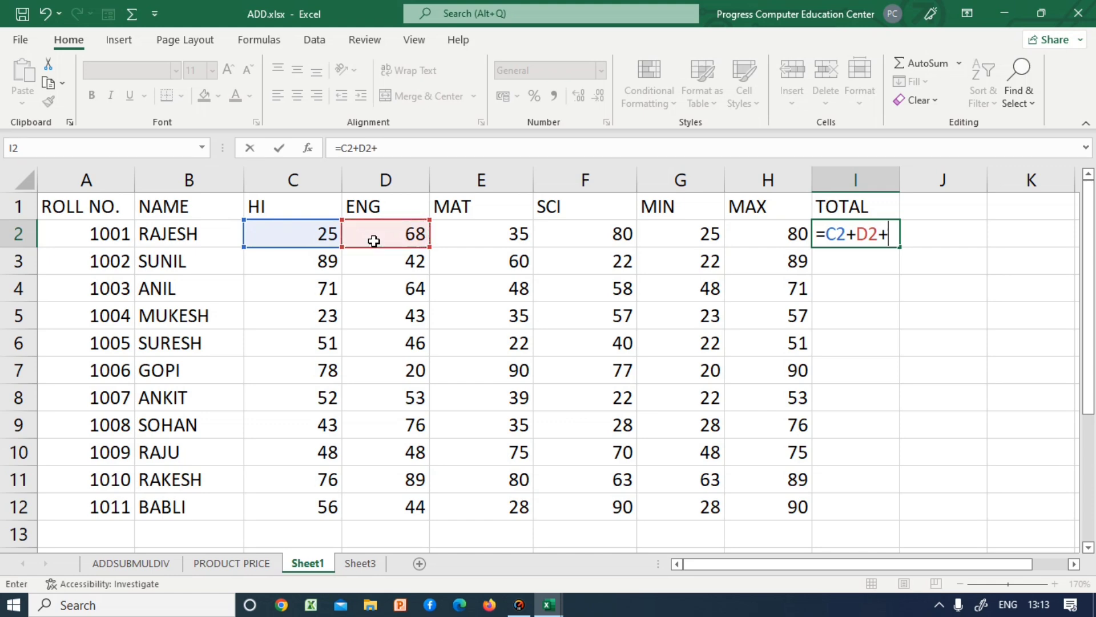
left_click(465, 227)
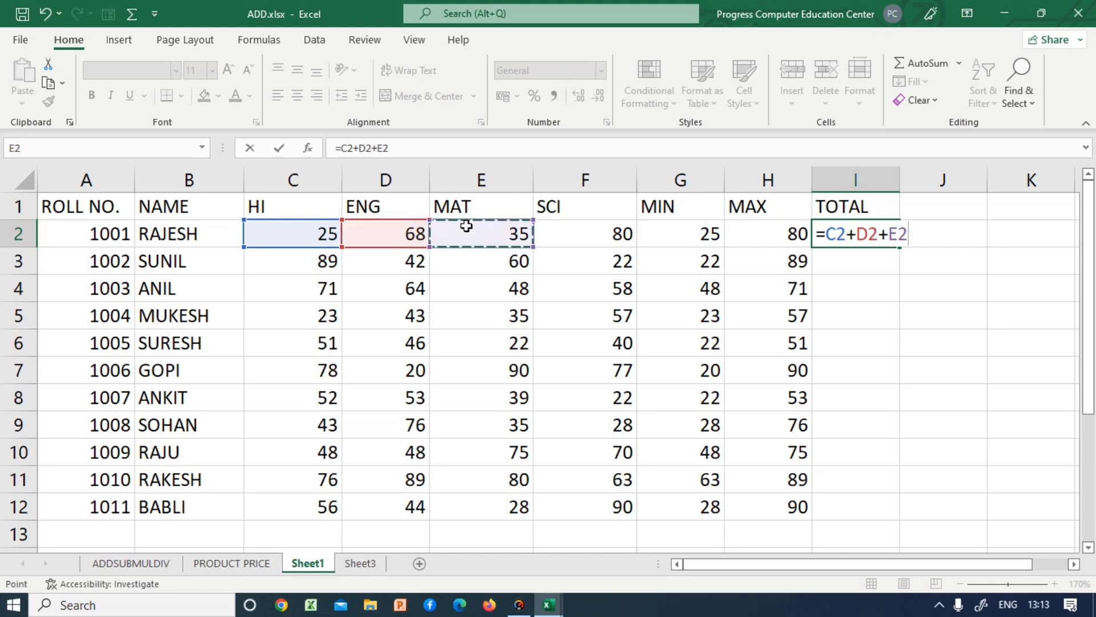
type("+")
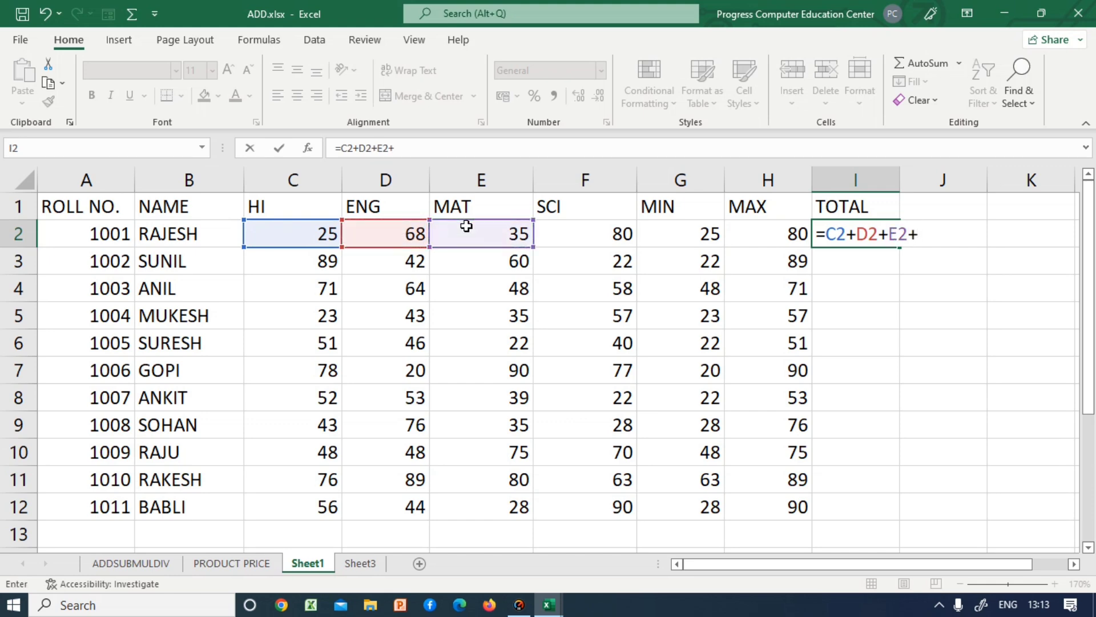
left_click(571, 237)
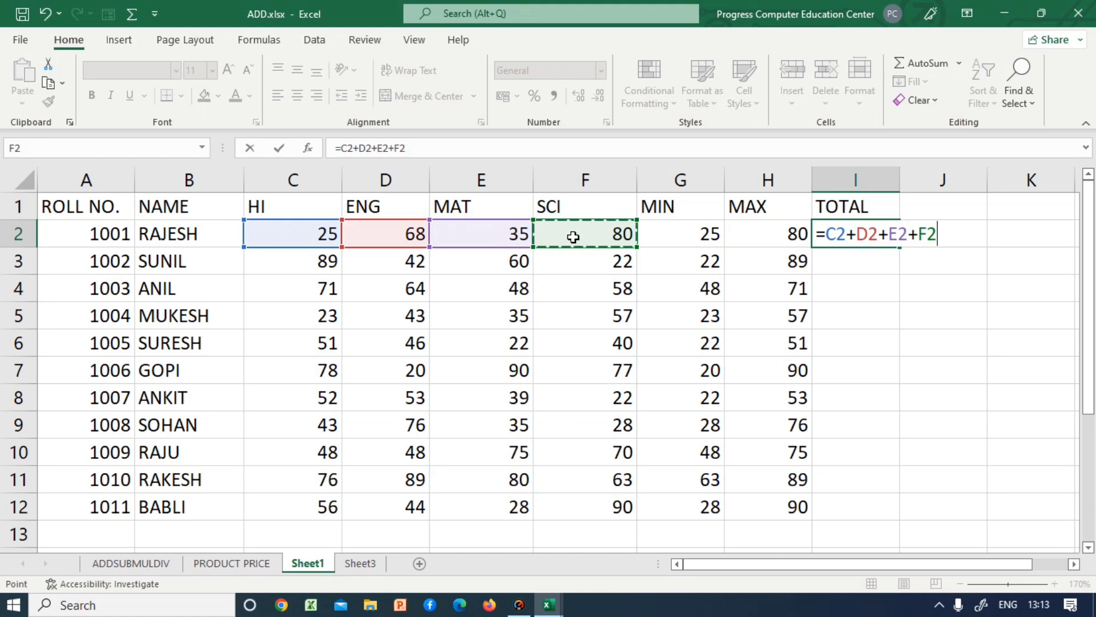
key("Return")
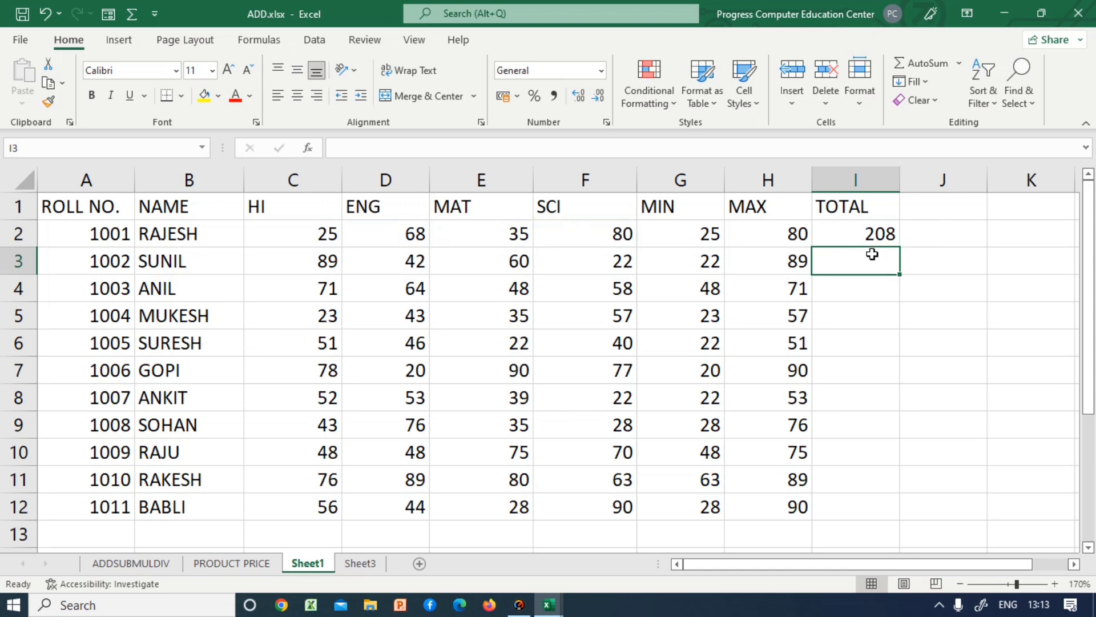
- Replace the first student's total in I2 with the SUM function over C2:F2
left_click(875, 236)
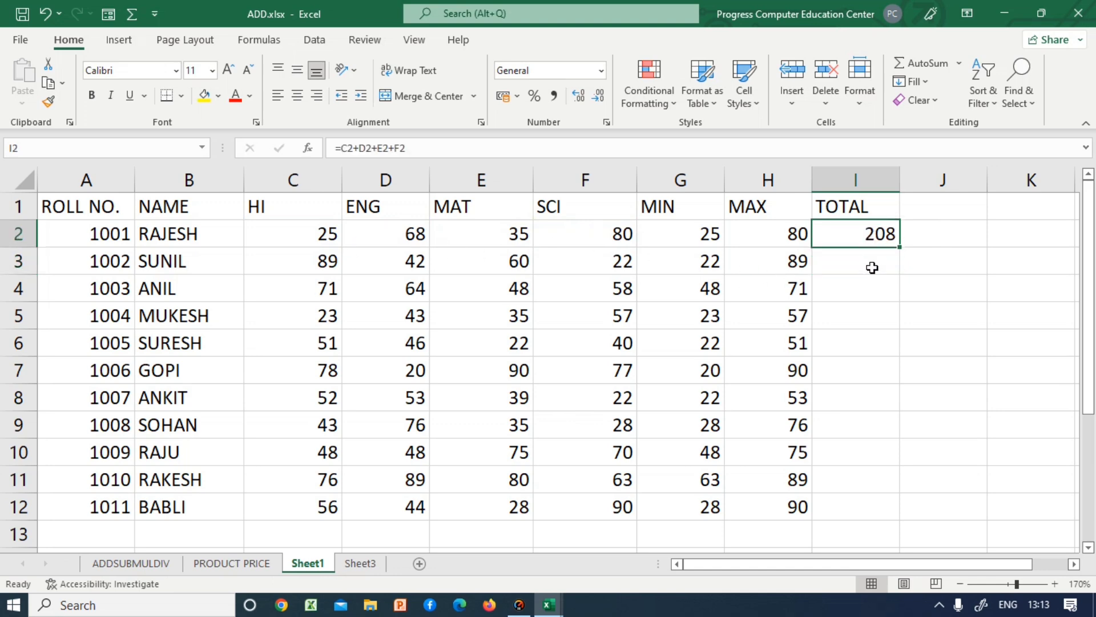
type("=")
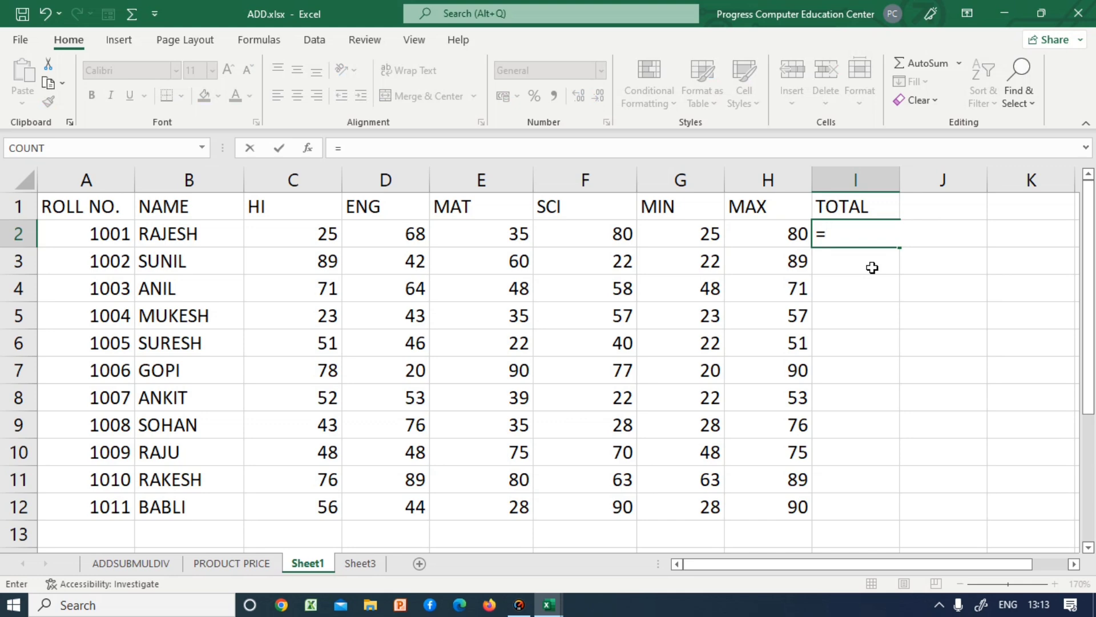
type("SUM")
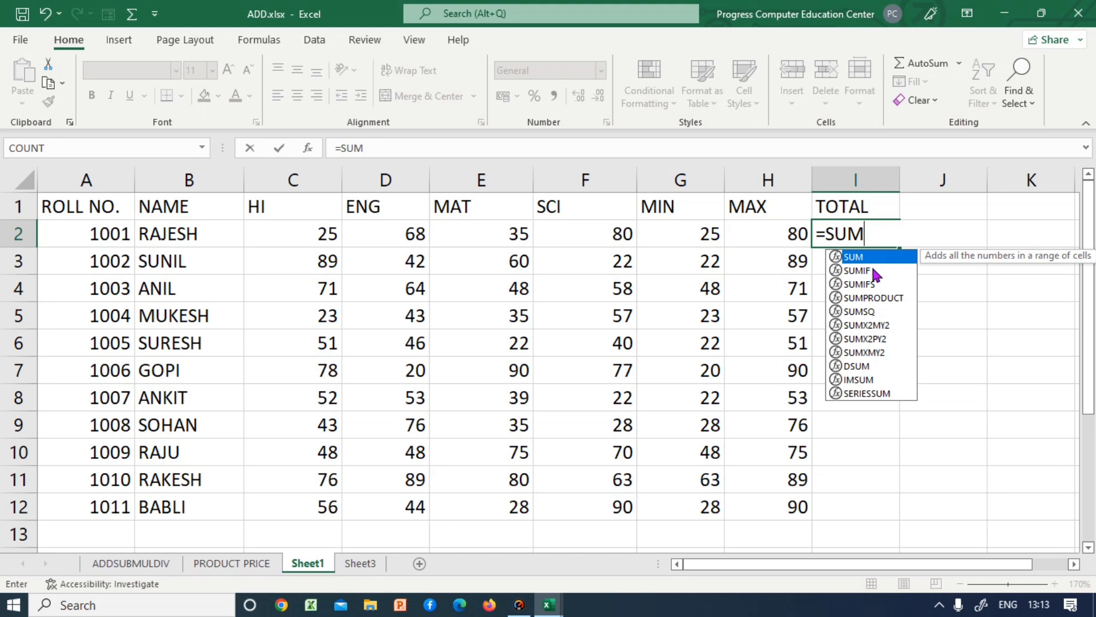
double_click(871, 258)
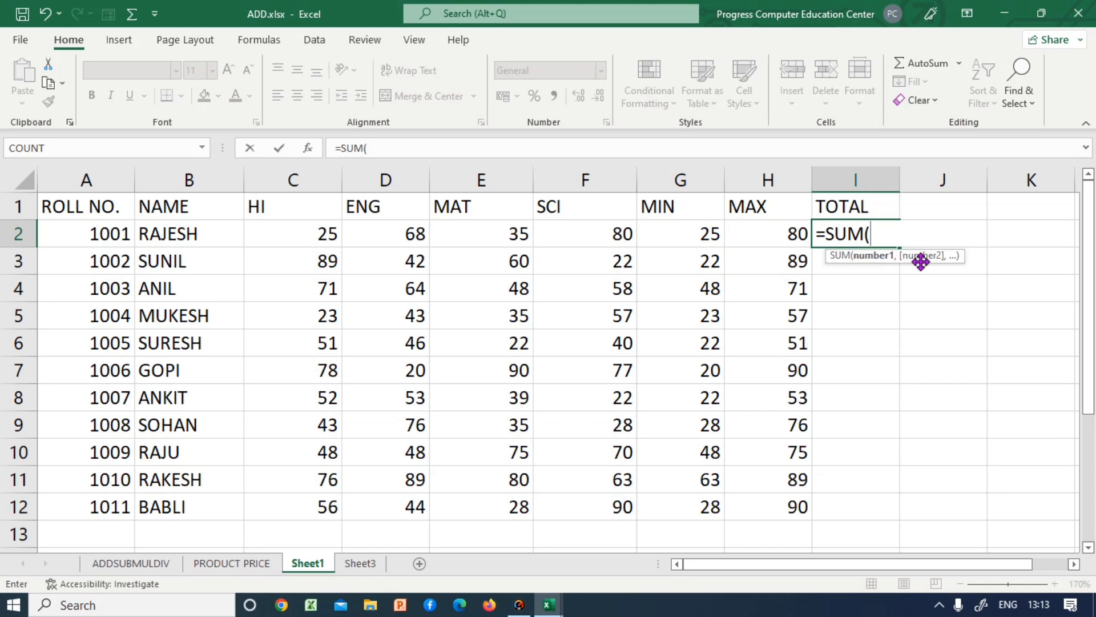
left_click_drag(306, 230, 617, 239)
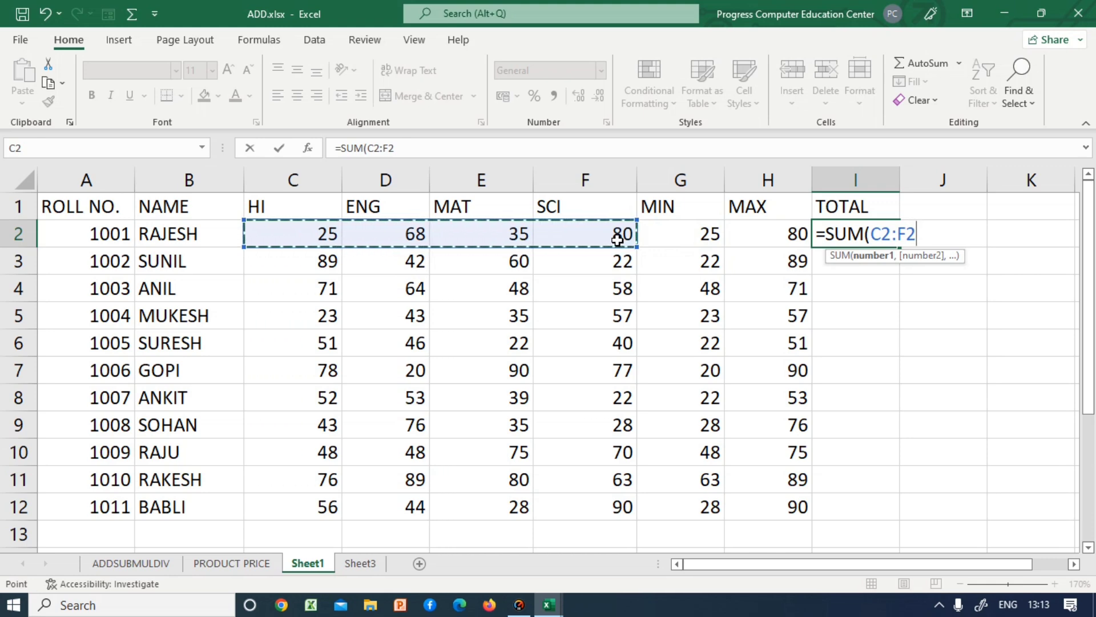
key("Return")
- Calculate the second student's total in I3 with the SUM function over C3:F3 and fill the formula down to I12
type("=")
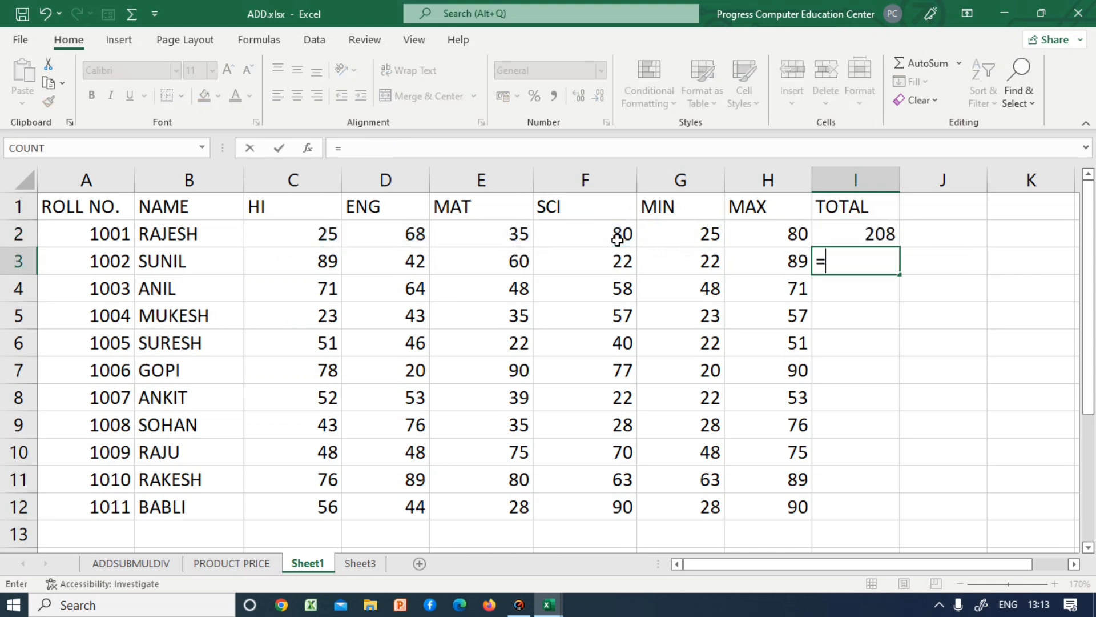
type("S")
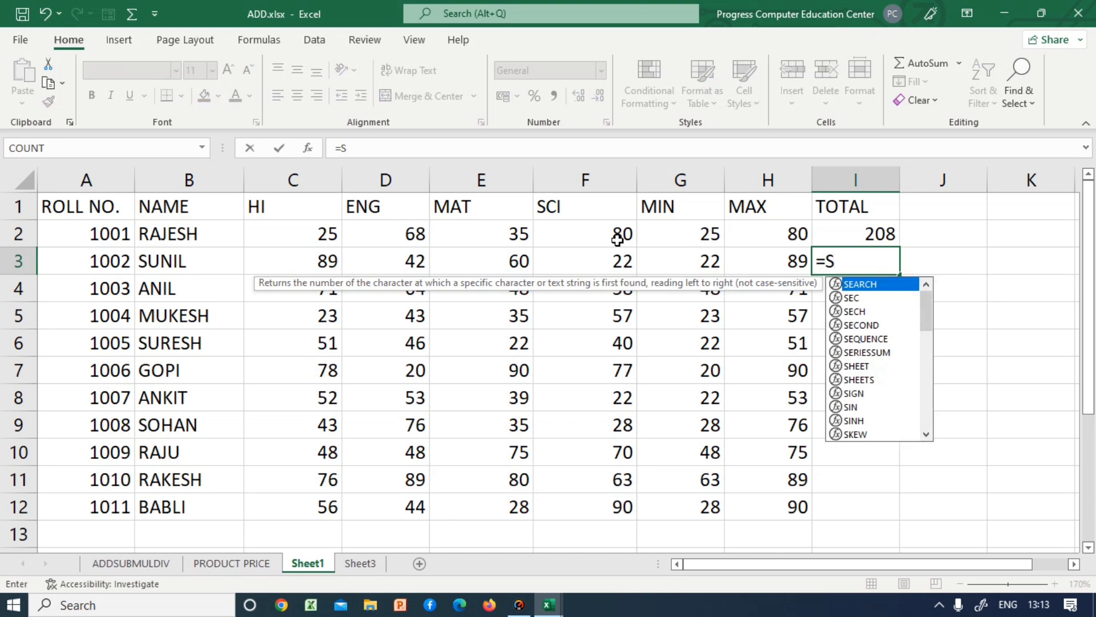
type("UM(")
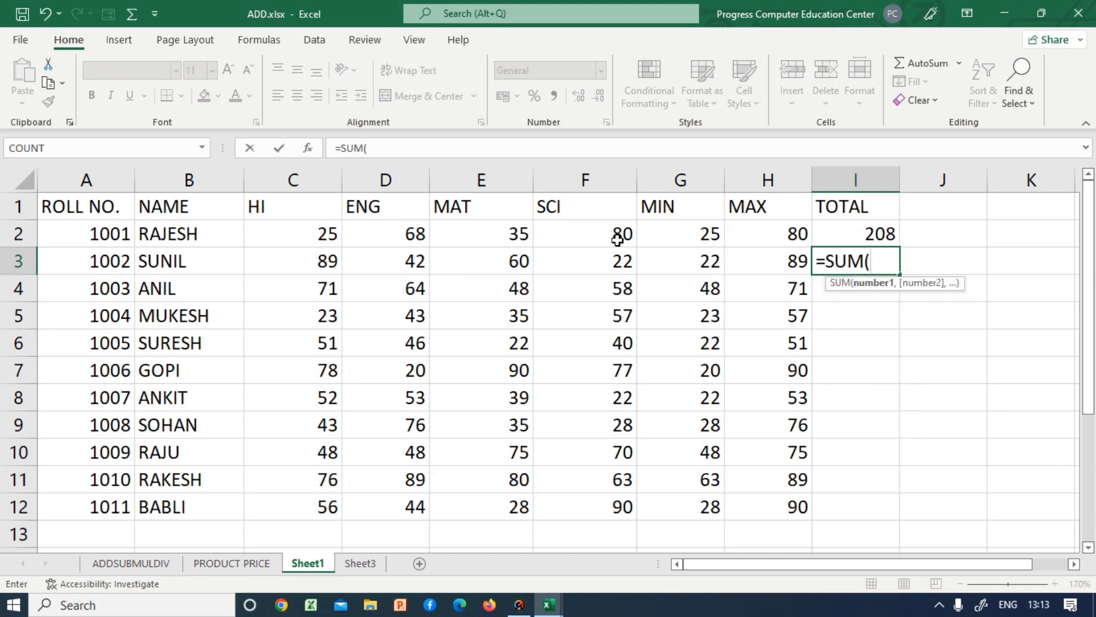
left_click_drag(290, 257, 597, 270)
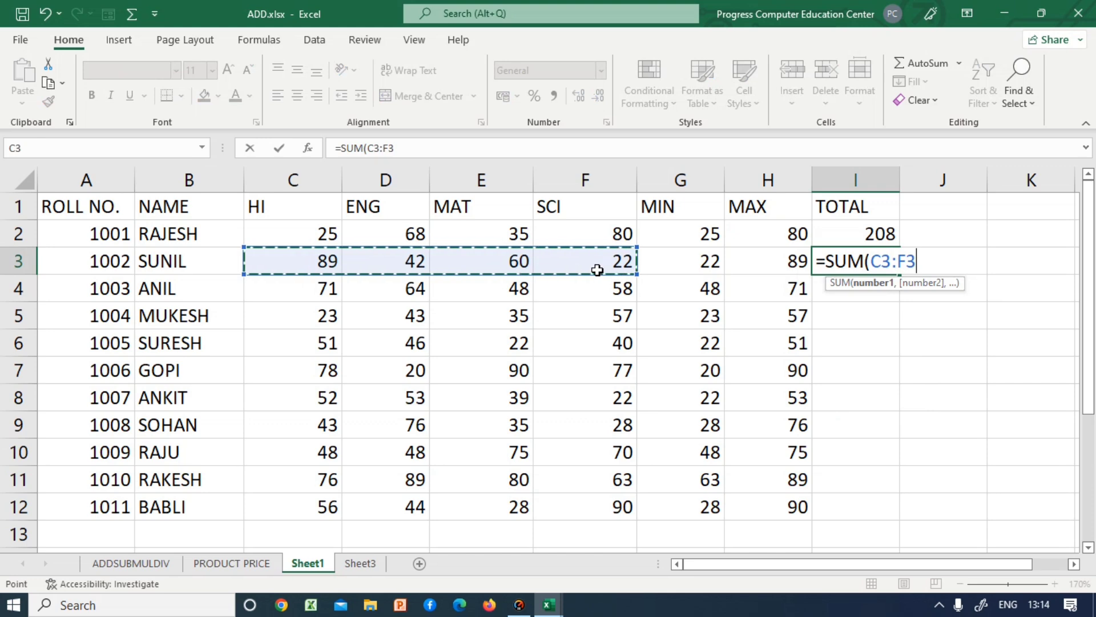
key("Return")
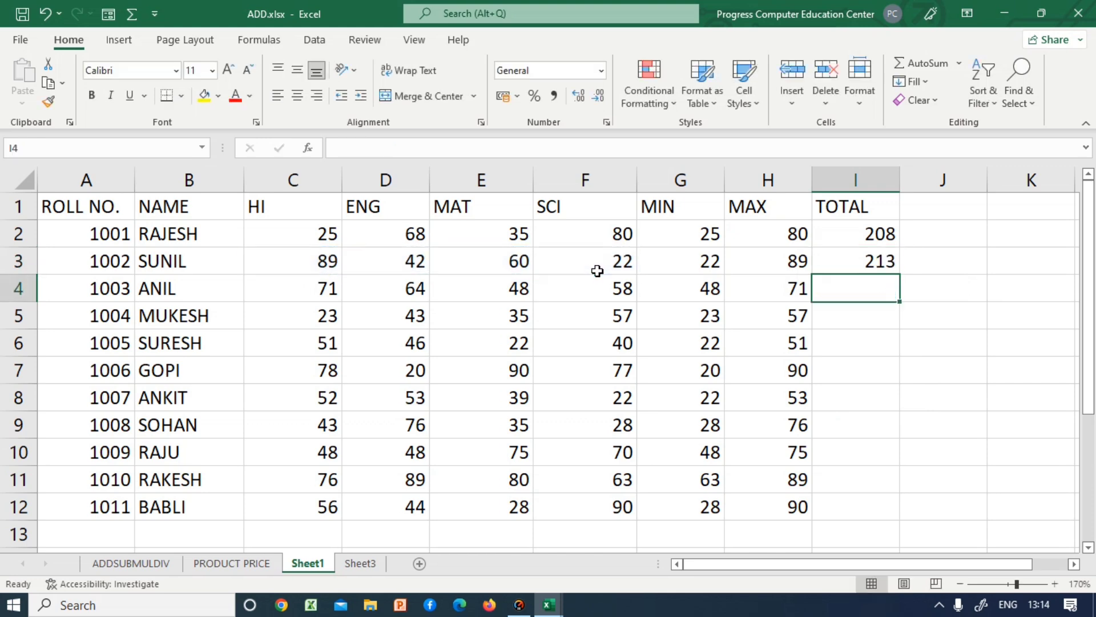
left_click(863, 260)
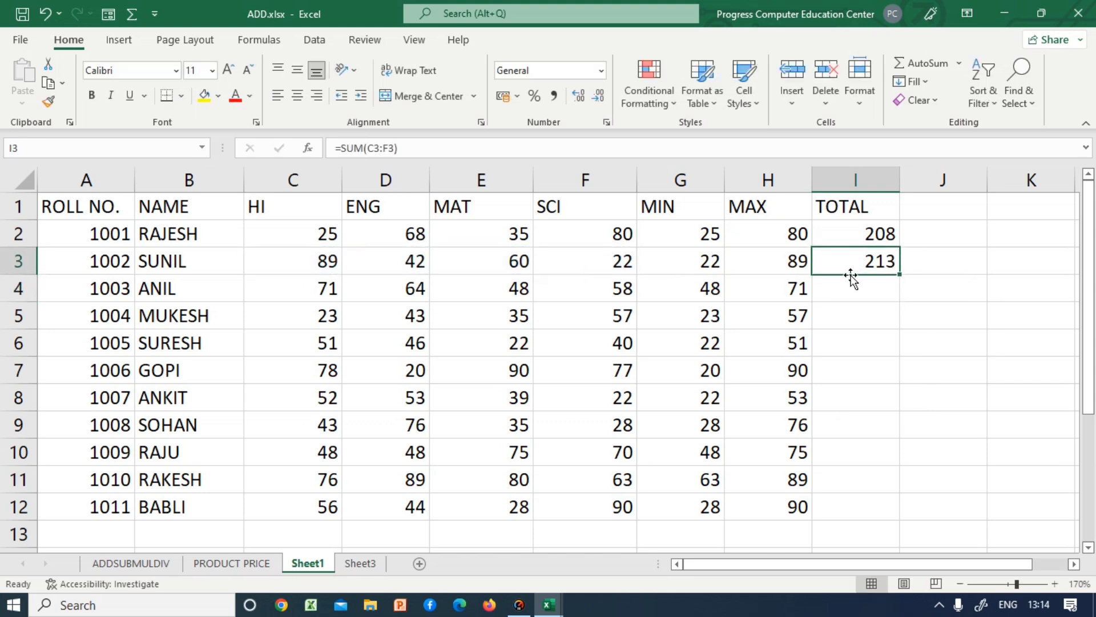
double_click(900, 273)
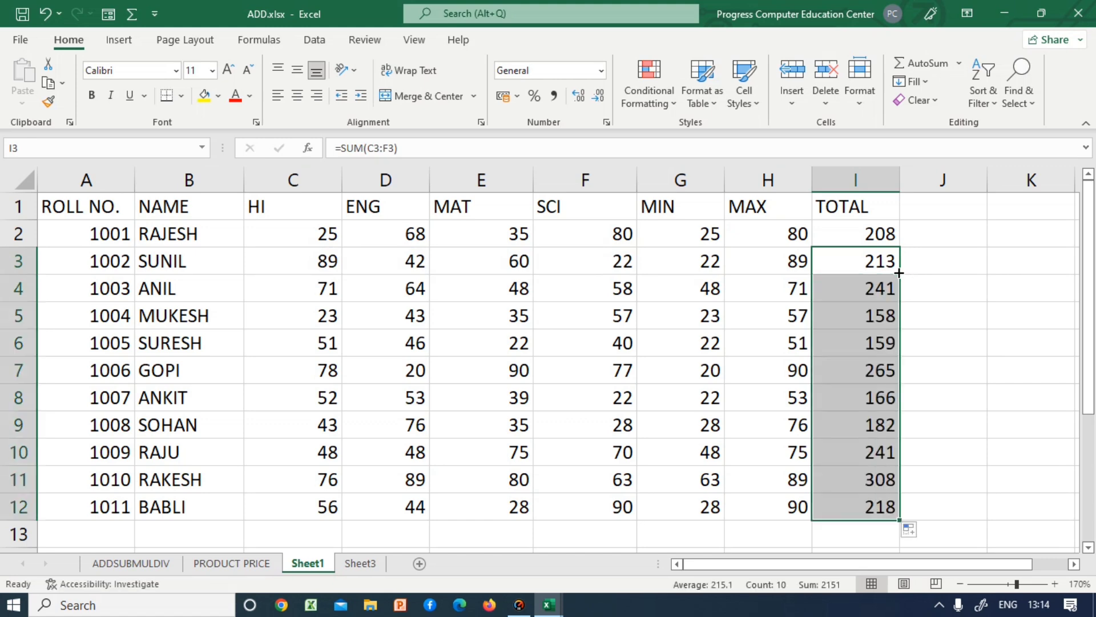
left_click(931, 368)
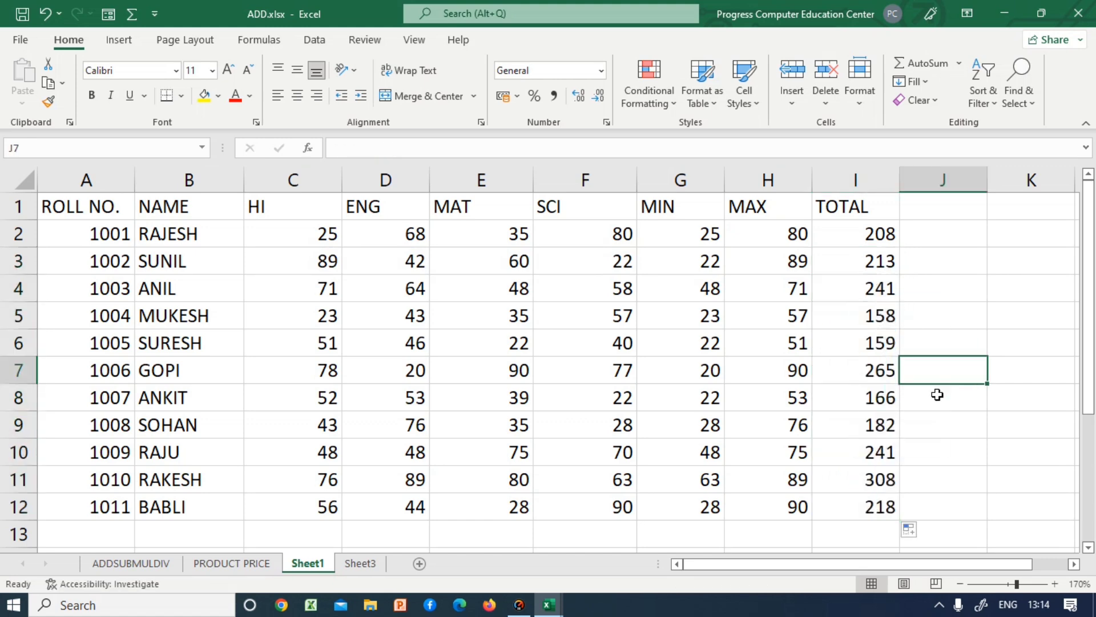
- Review the total formulas in I12 and I3, the MIN, MAX and TOTAL headings, and the student marks table
left_click(863, 497)
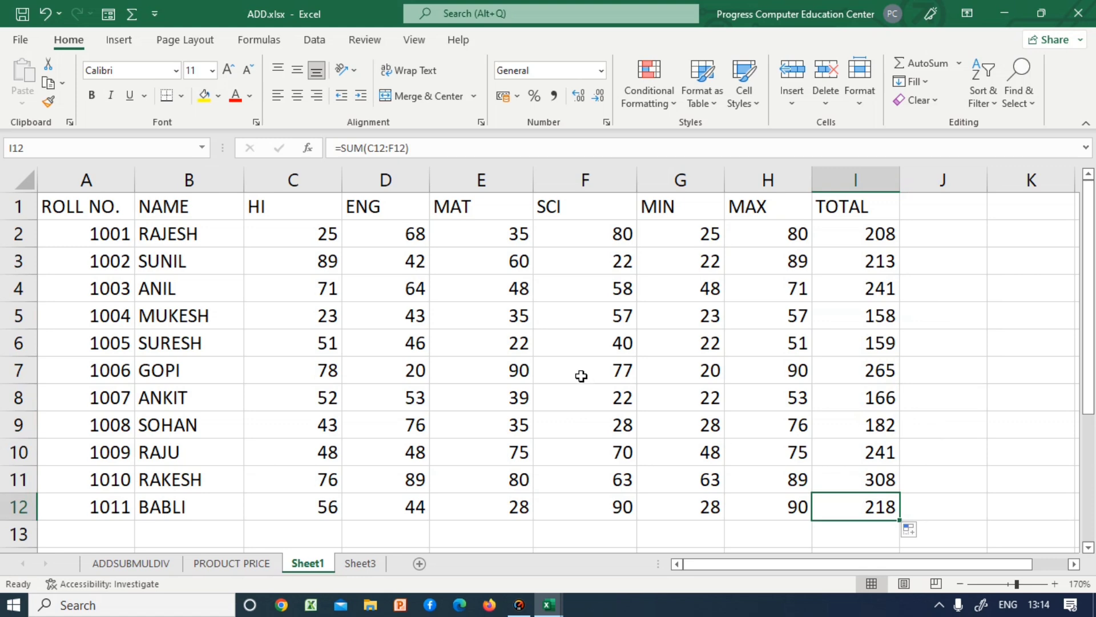
left_click(657, 209)
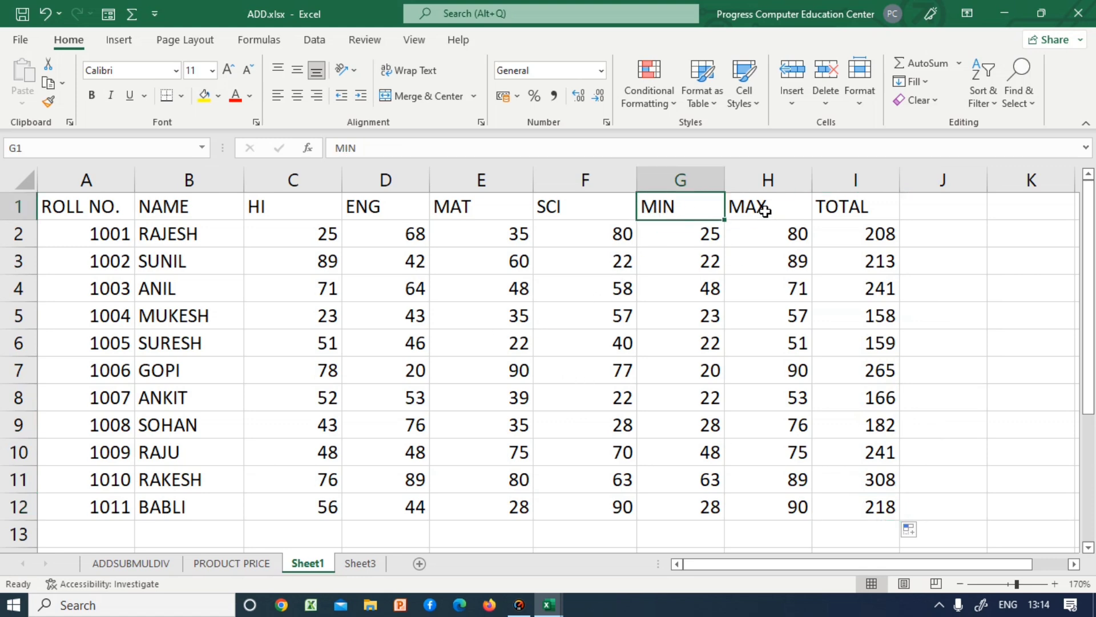
left_click(766, 211)
left_click(844, 207)
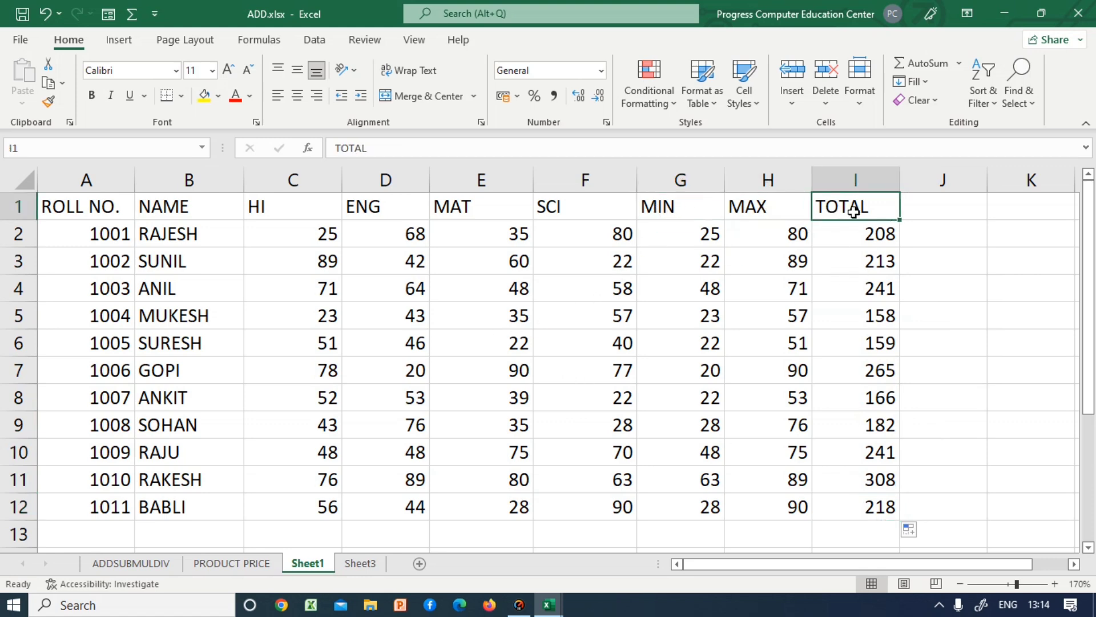
left_click(831, 254)
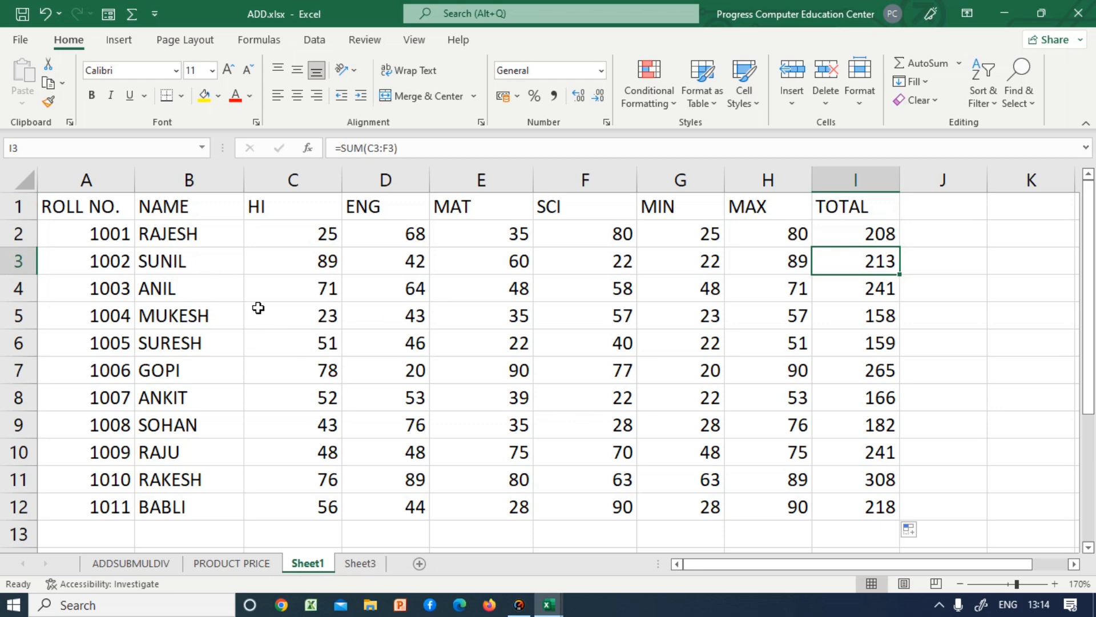
left_click_drag(103, 212, 815, 482)
left_click(692, 382)
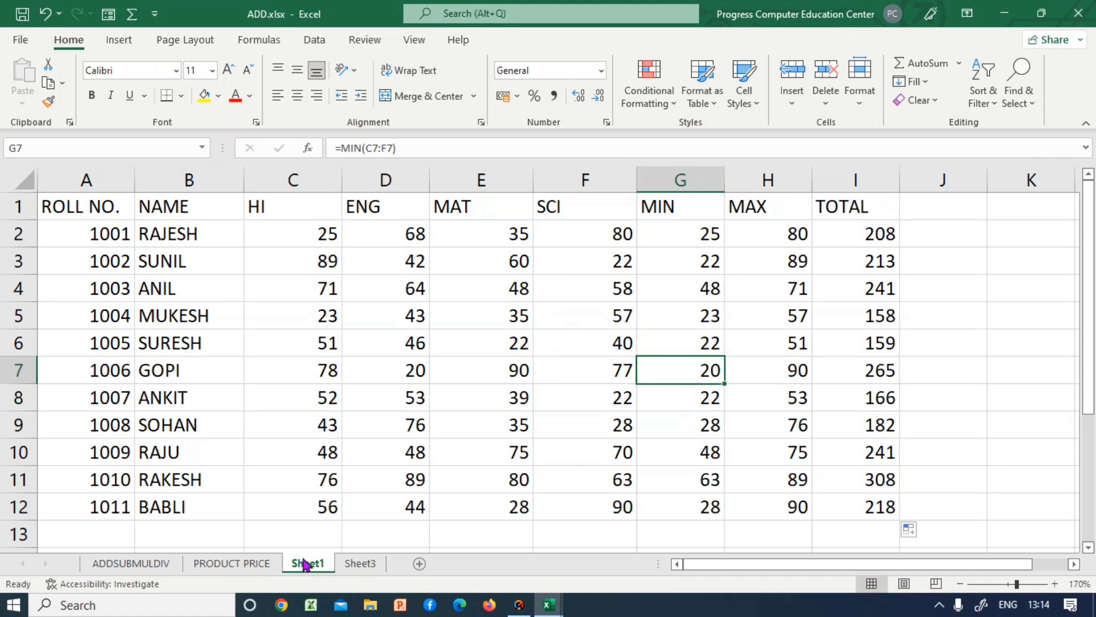
left_click(356, 510)
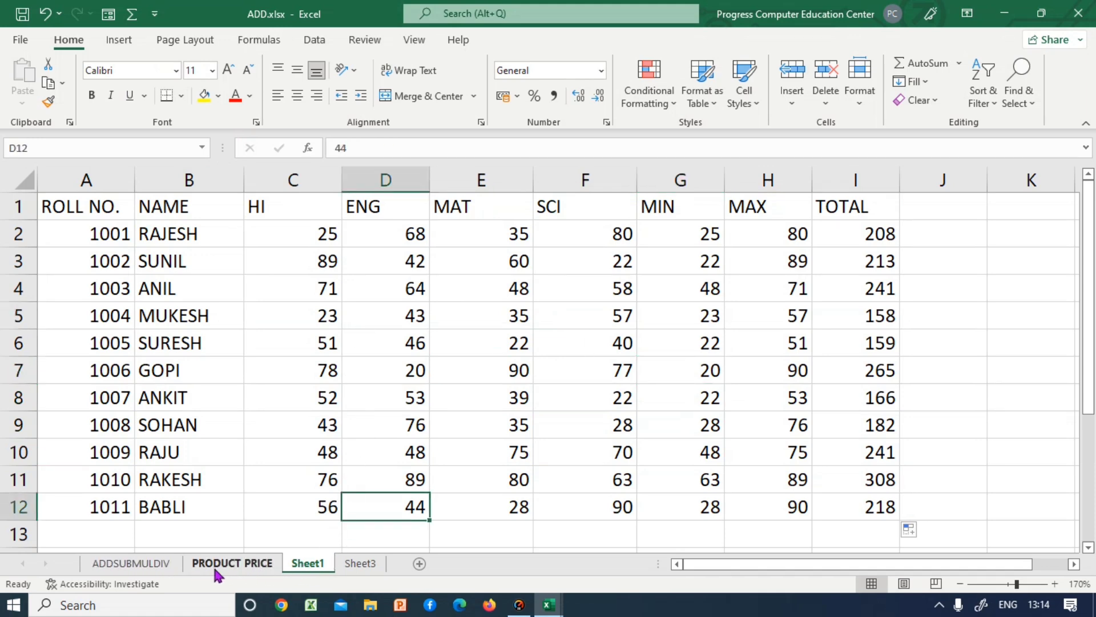
left_click(365, 399)
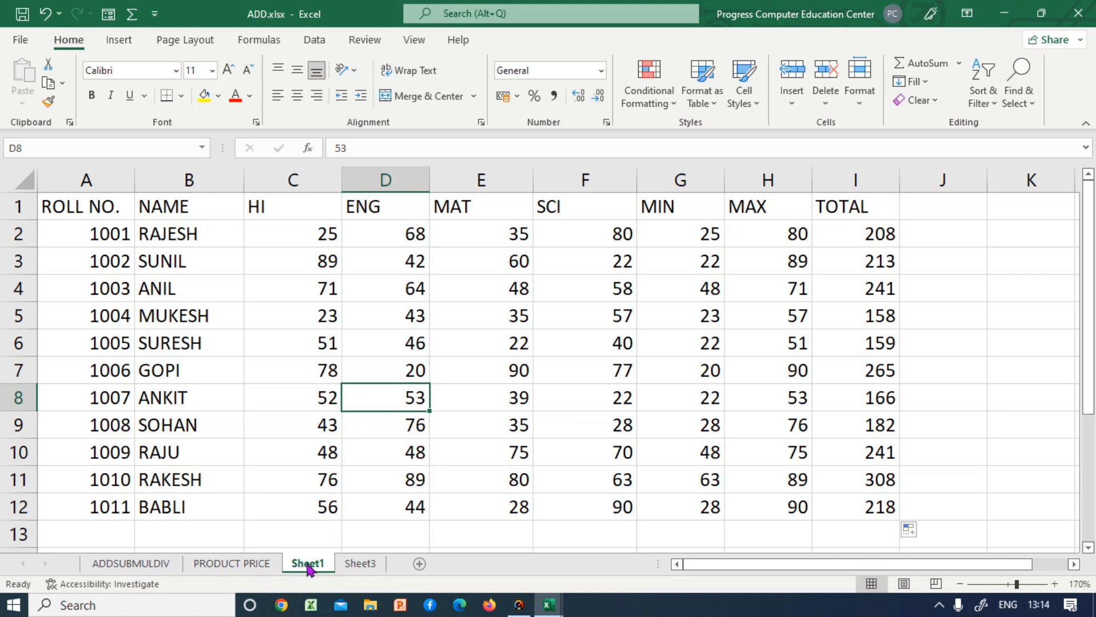
right_click(308, 564)
left_click(349, 394)
type("S")
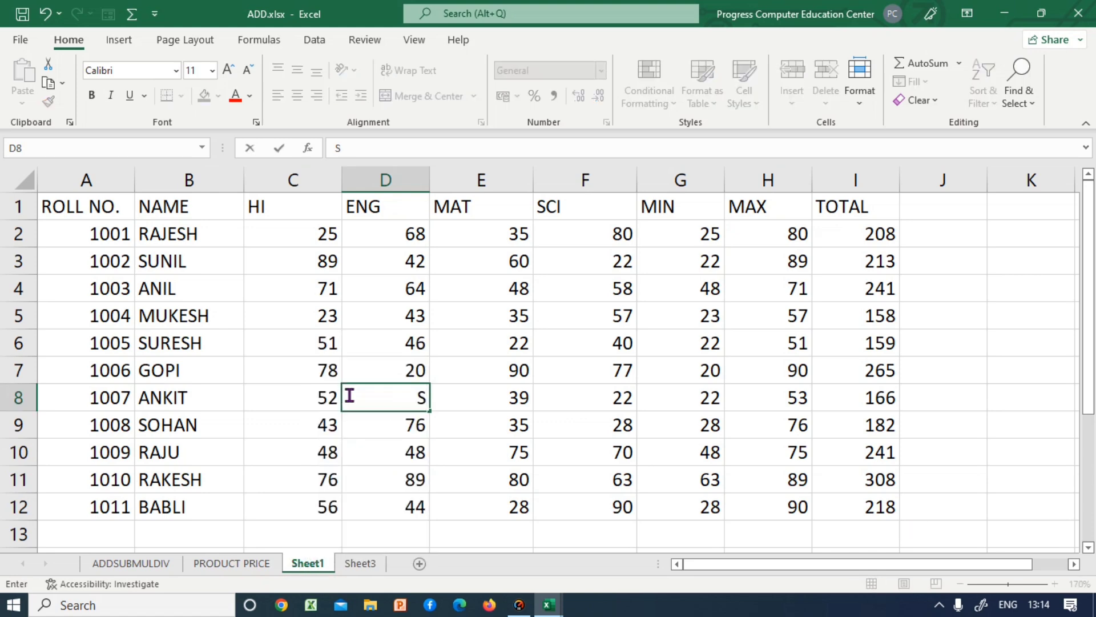
key("BackSpace")
key("Return")
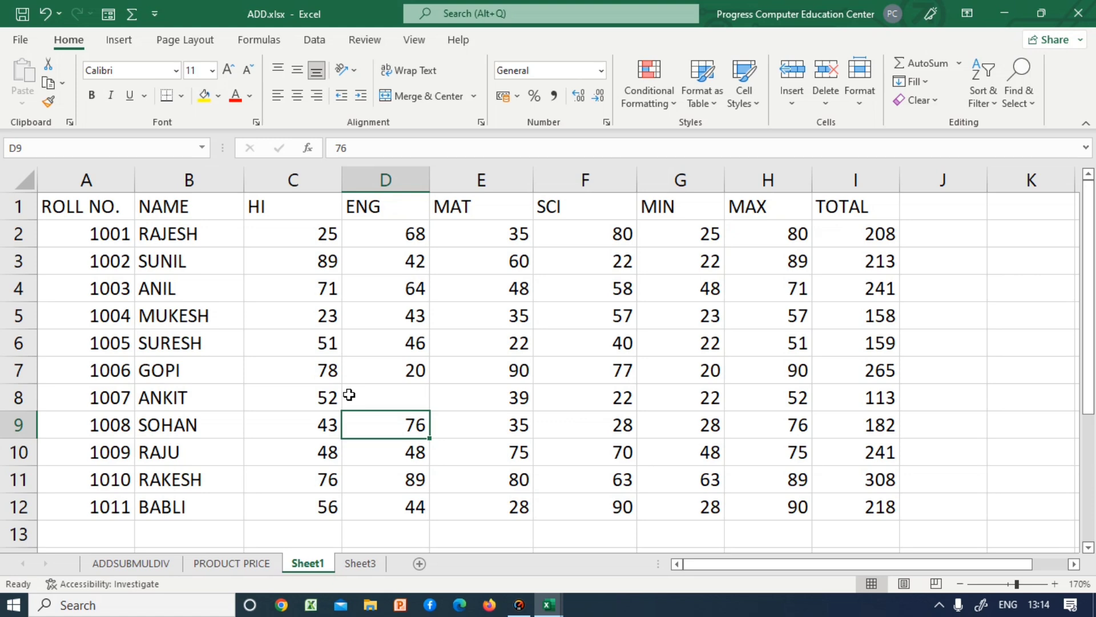
key("ctrl+z")
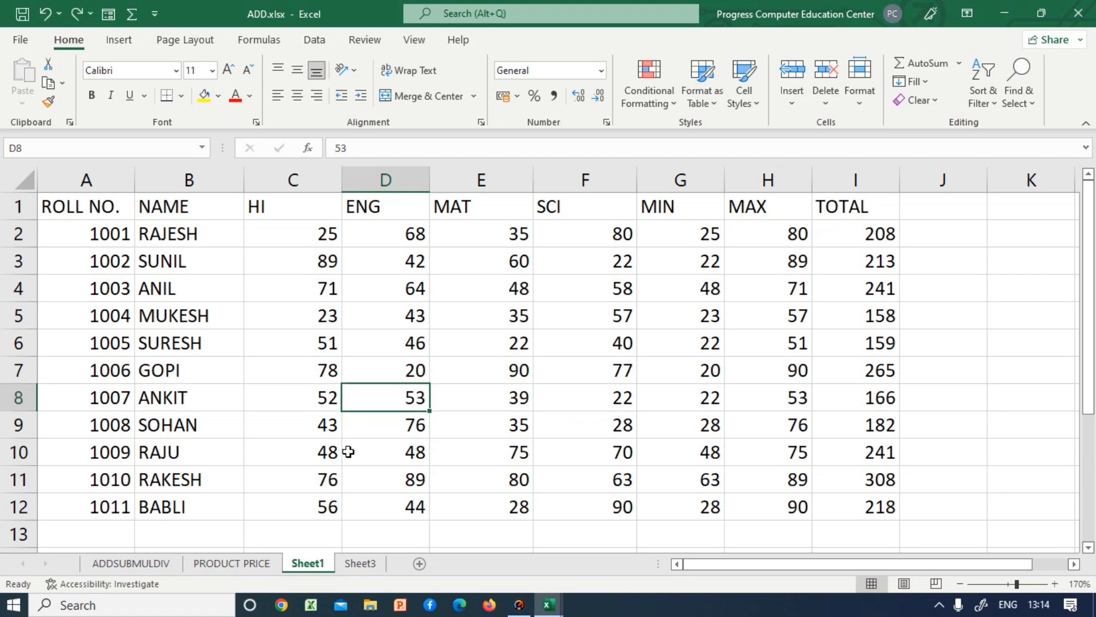
- Rename the Sheet1 worksheet as STUDENT DATA
right_click(308, 566)
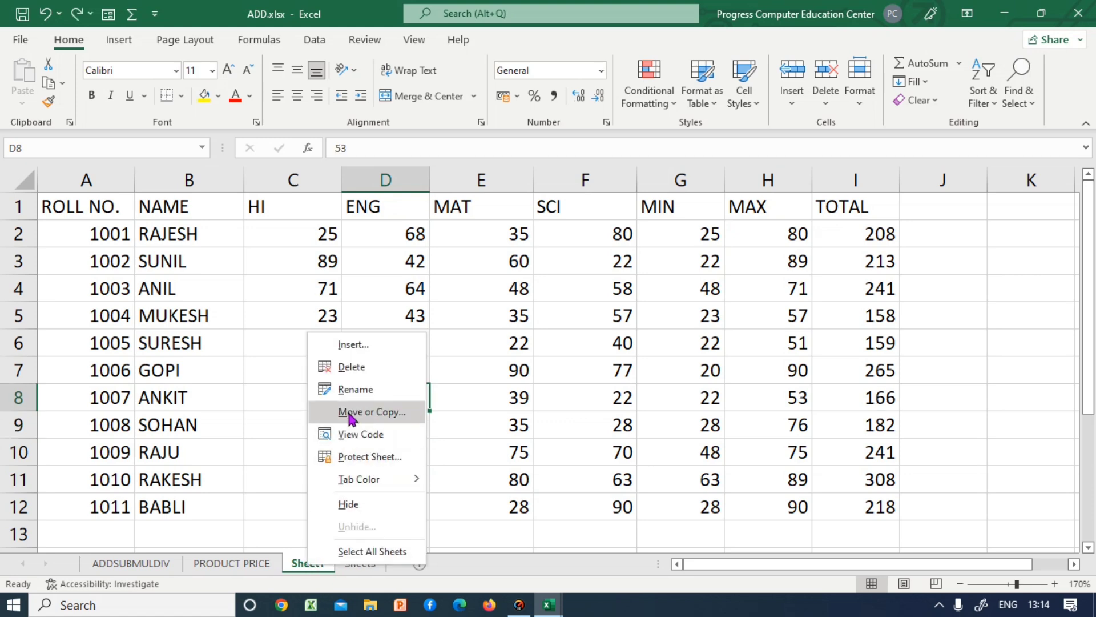
left_click(350, 392)
key("BackSpace")
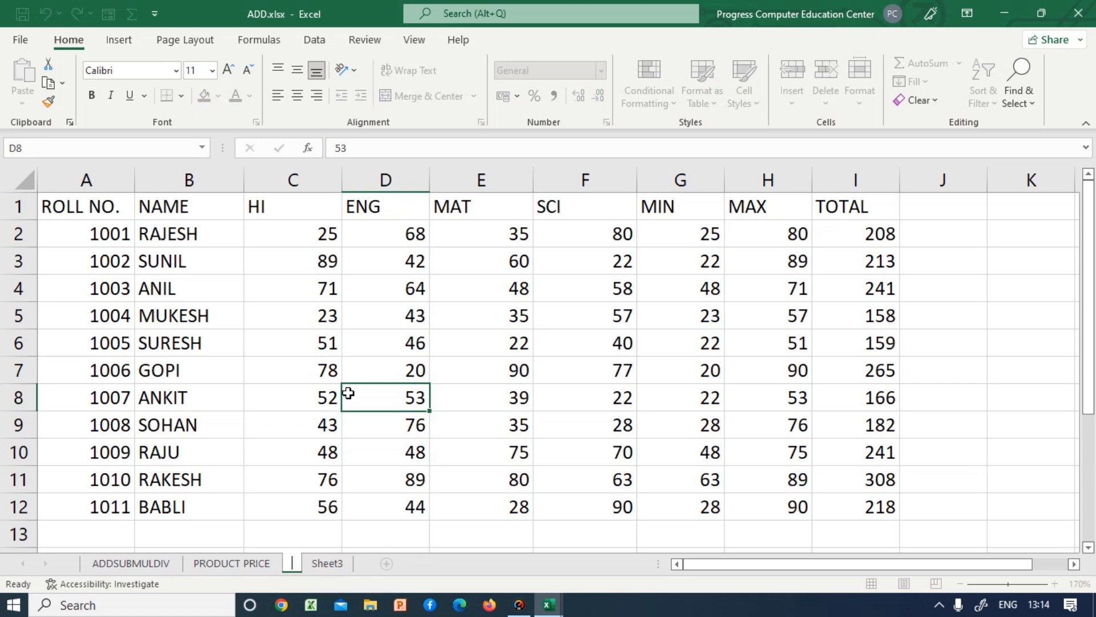
type("ST")
key("Return")
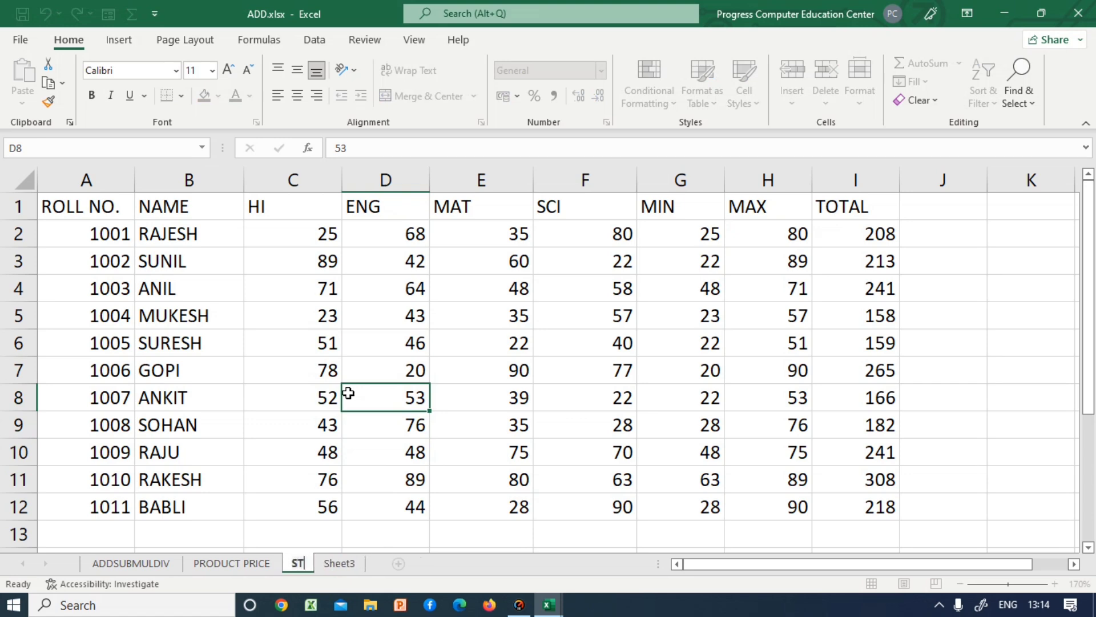
type("UDE")
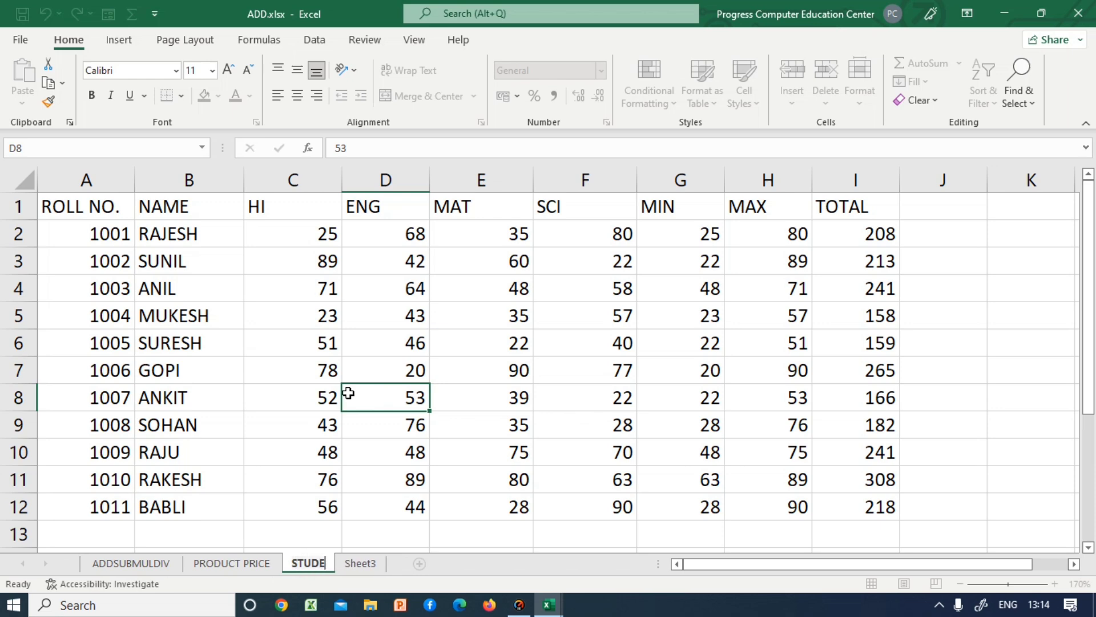
type("NT DATA")
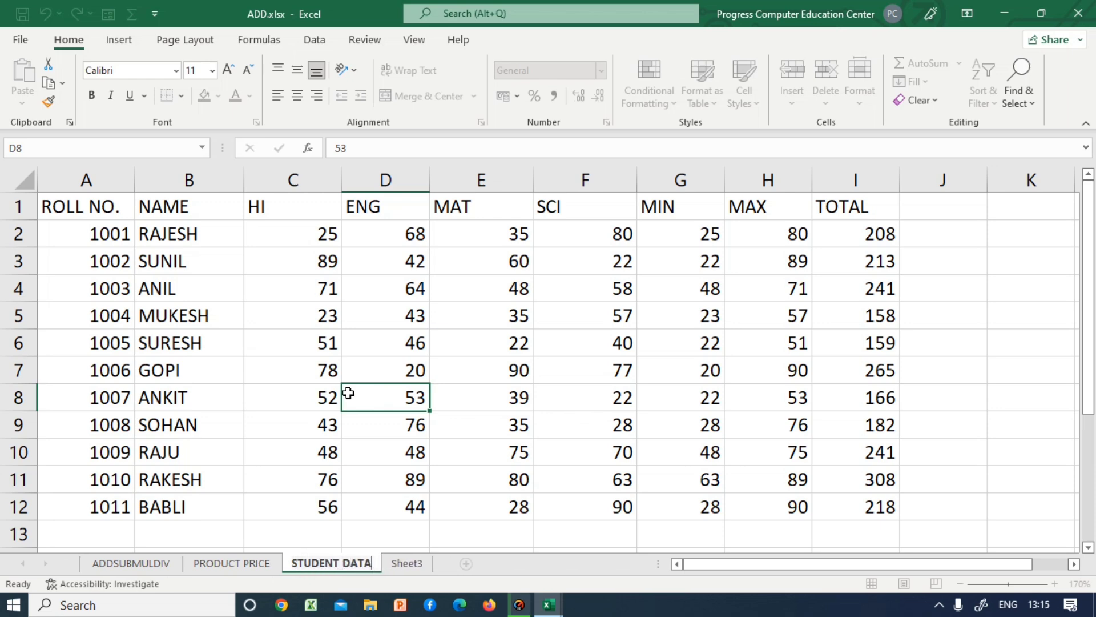
left_click(348, 393)
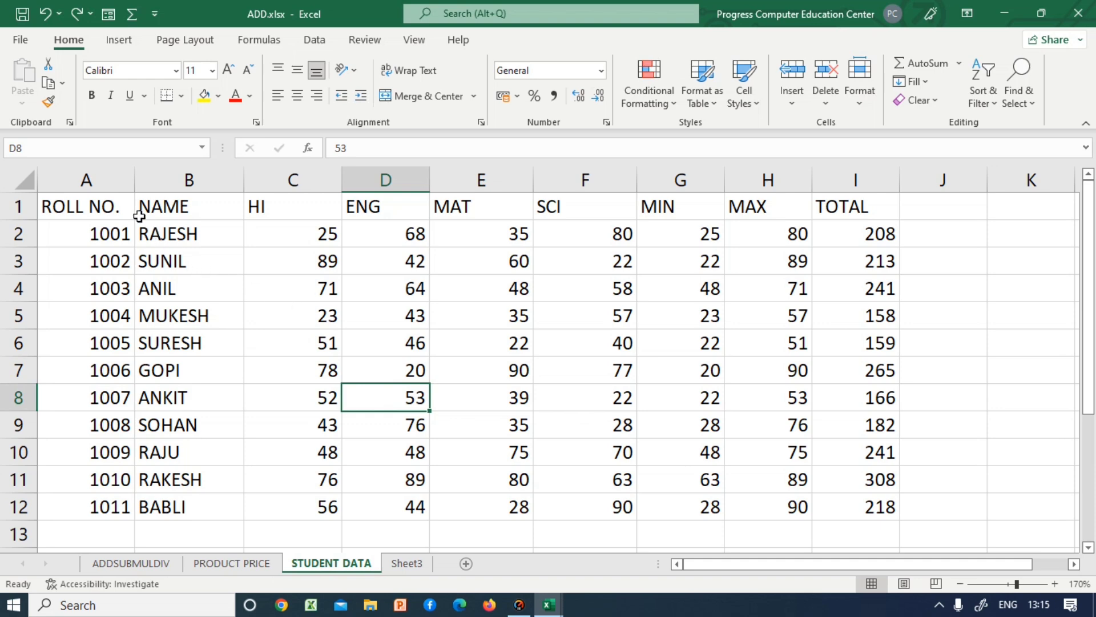
- Insert a blank row above the heading row of the student marks table
left_click_drag(139, 216, 442, 208)
double_click(380, 342)
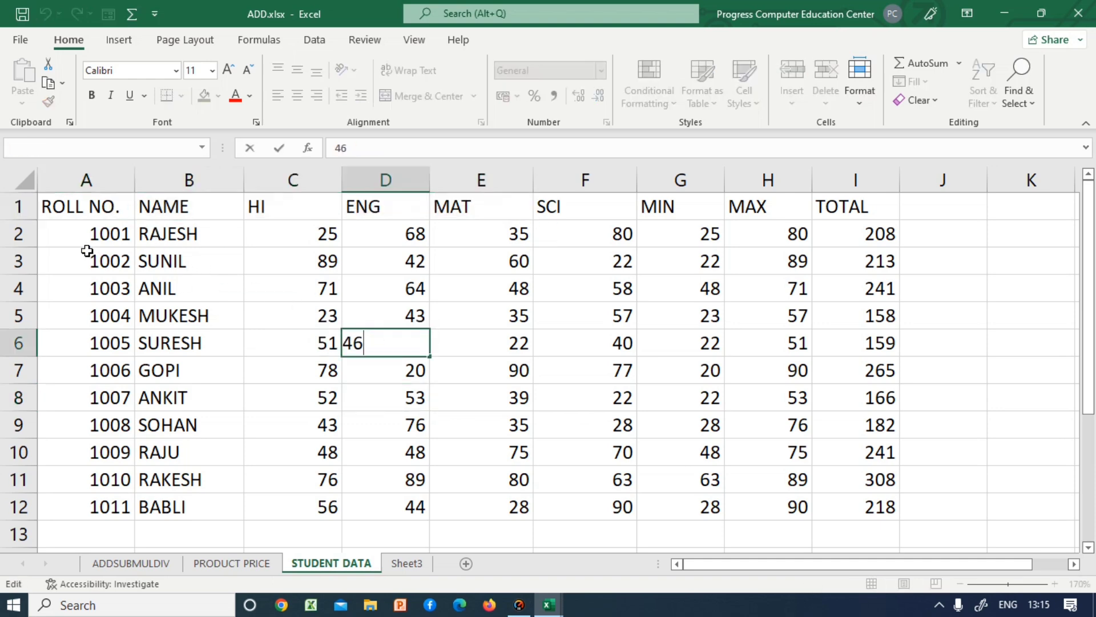
left_click(18, 207)
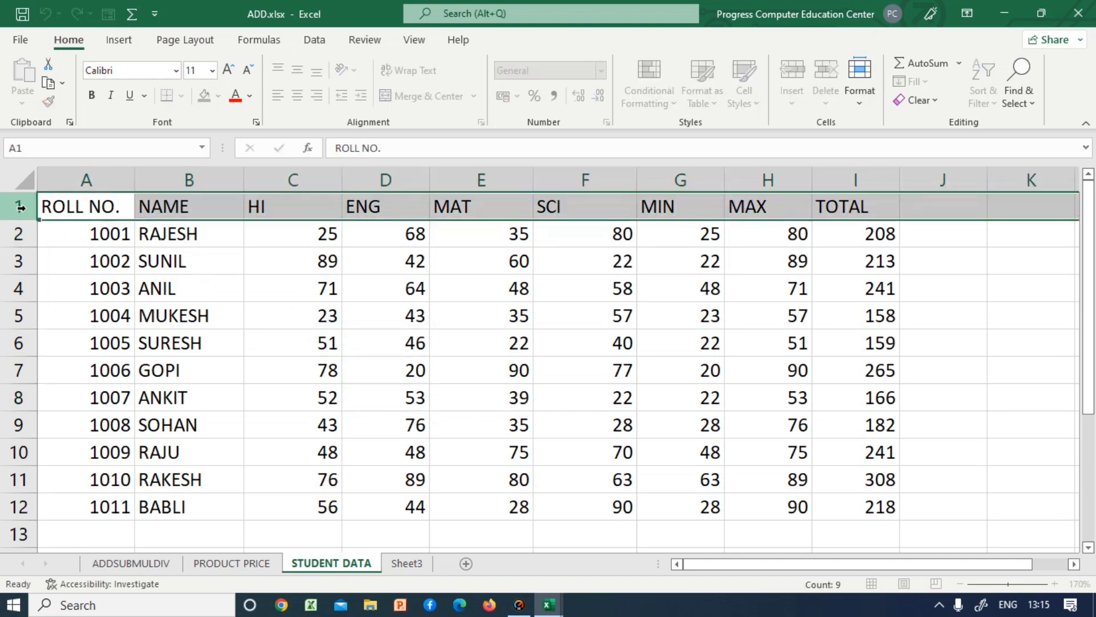
left_click(92, 256)
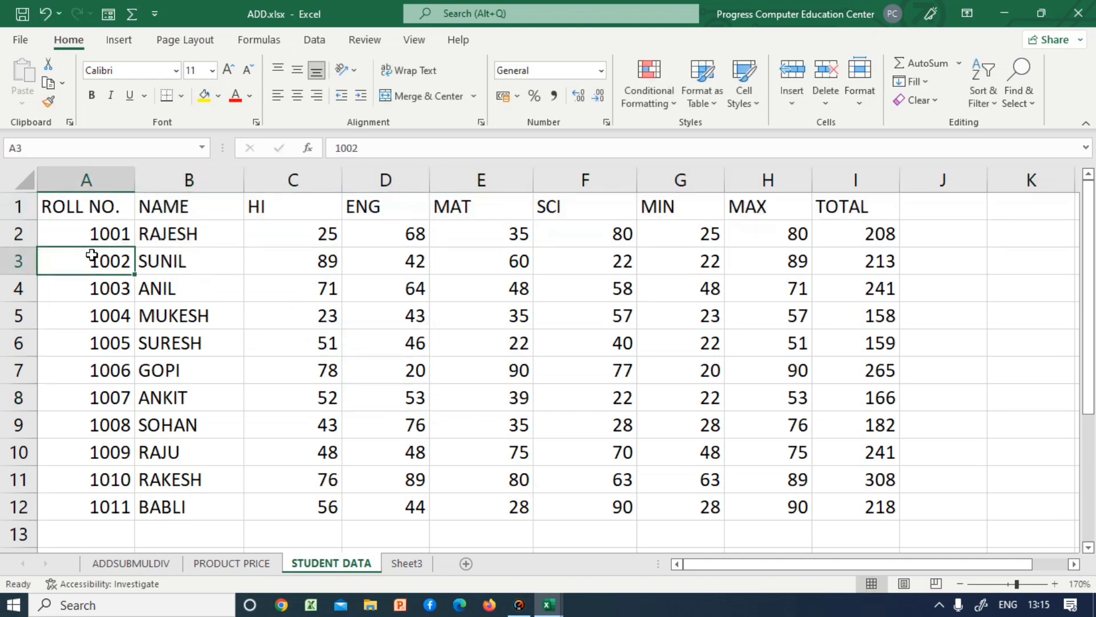
left_click(13, 206)
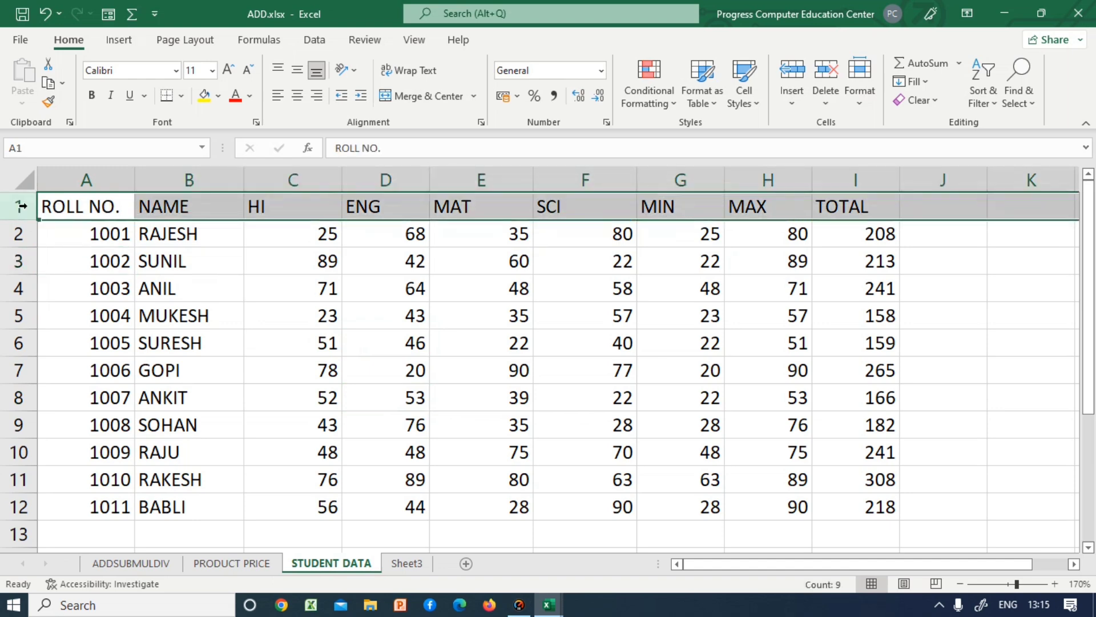
right_click(101, 210)
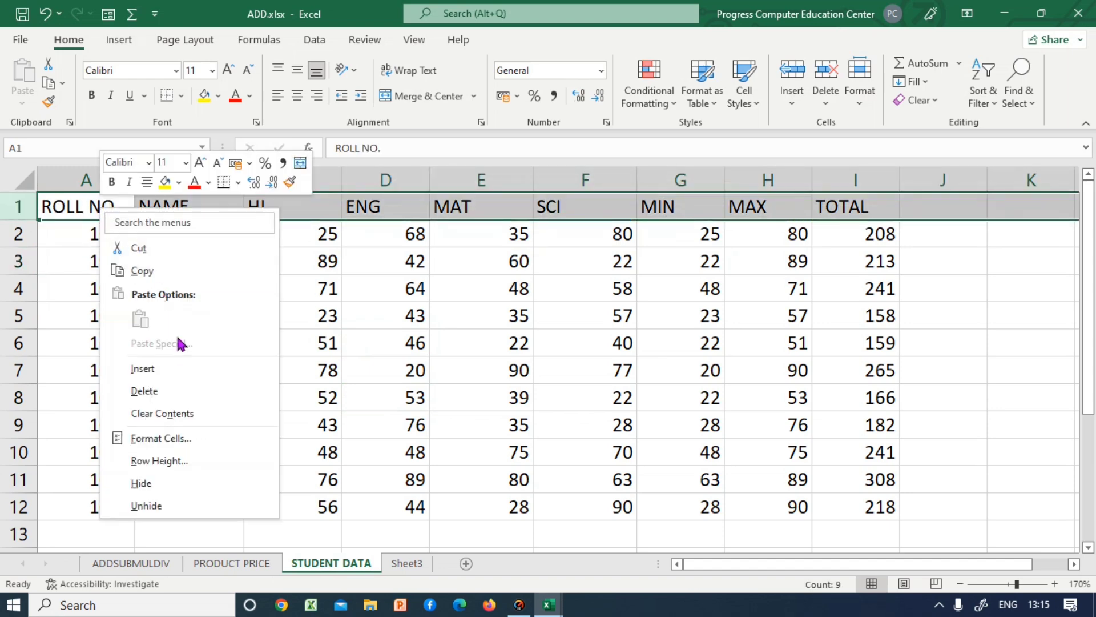
left_click(142, 369)
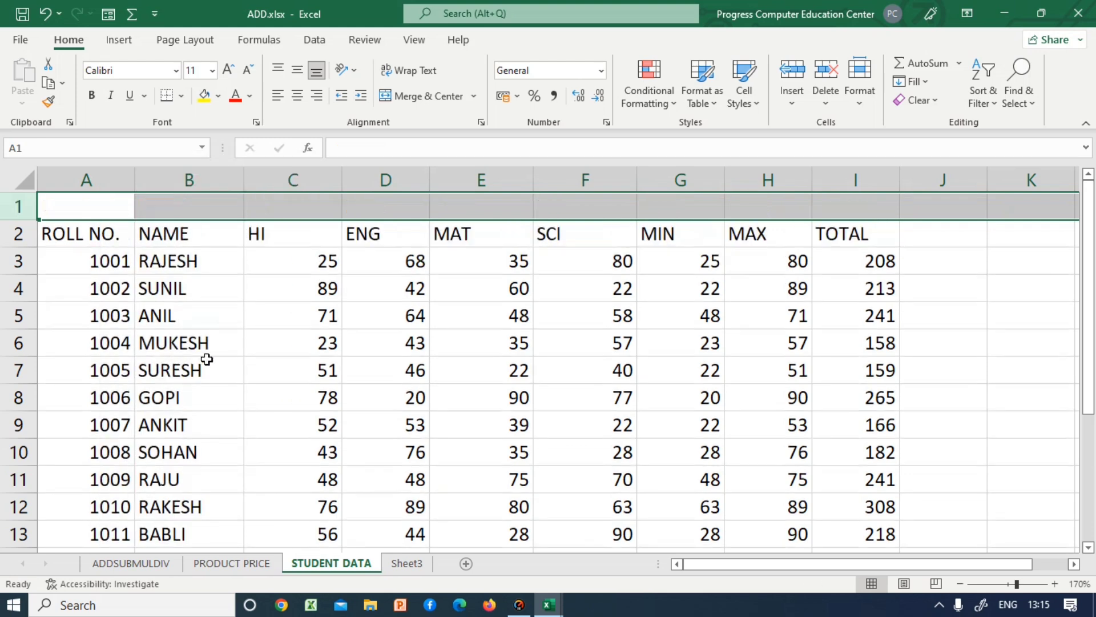
- Undo the insertion of the blank row above the heading row
left_click(293, 315)
left_click_drag(85, 207, 677, 197)
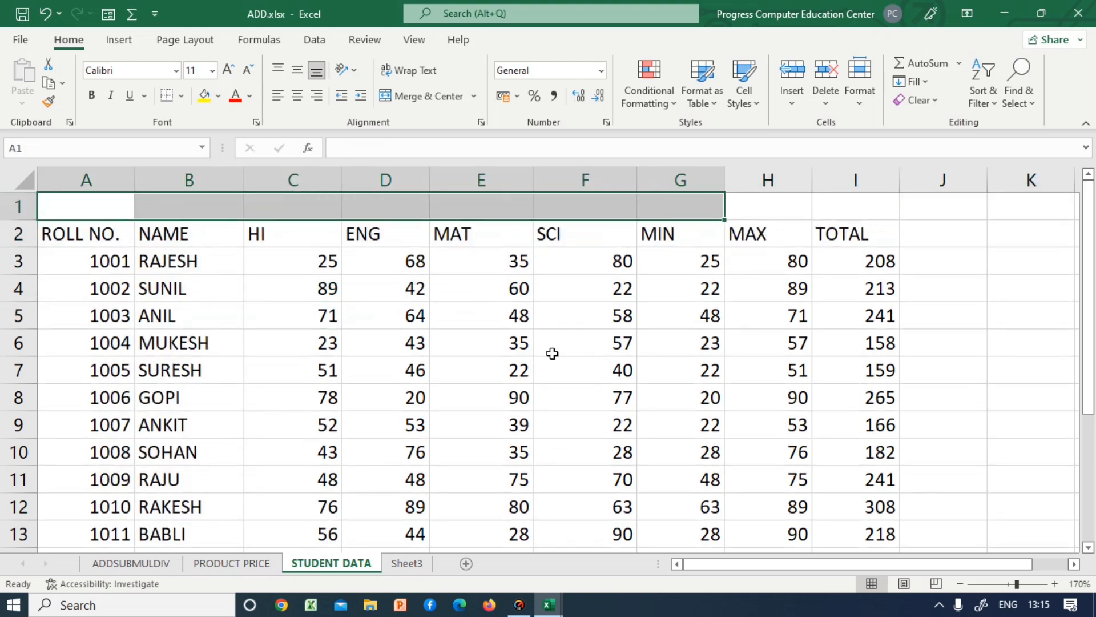
left_click(553, 351)
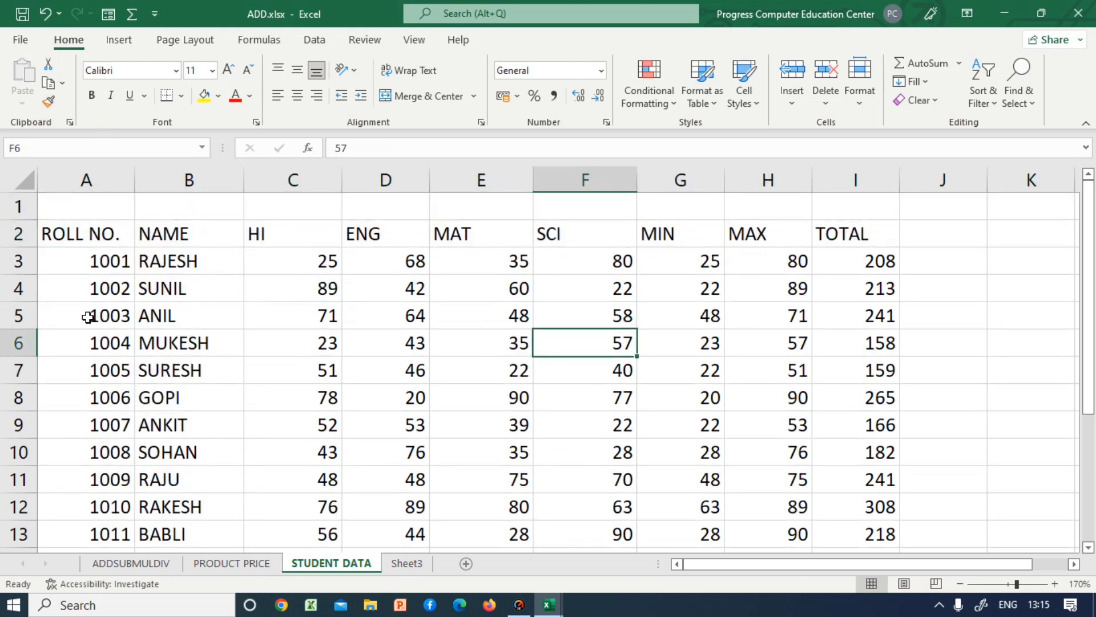
key("ctrl+z")
left_click(87, 317)
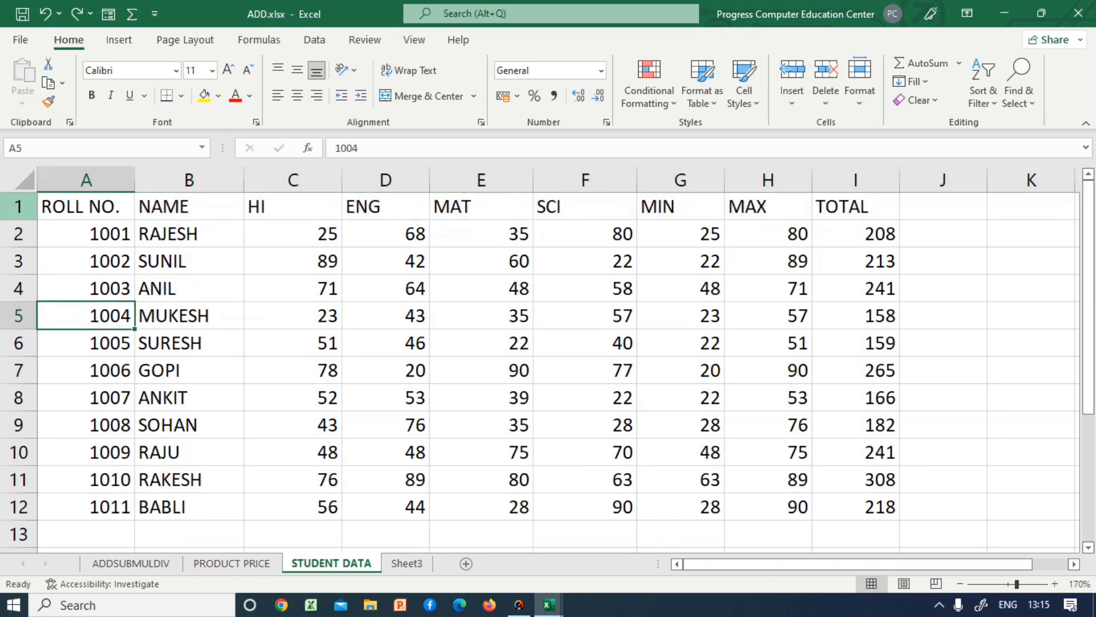
- Insert a blank row above the ROLL NO. heading row of the student marks table
left_click(18, 206)
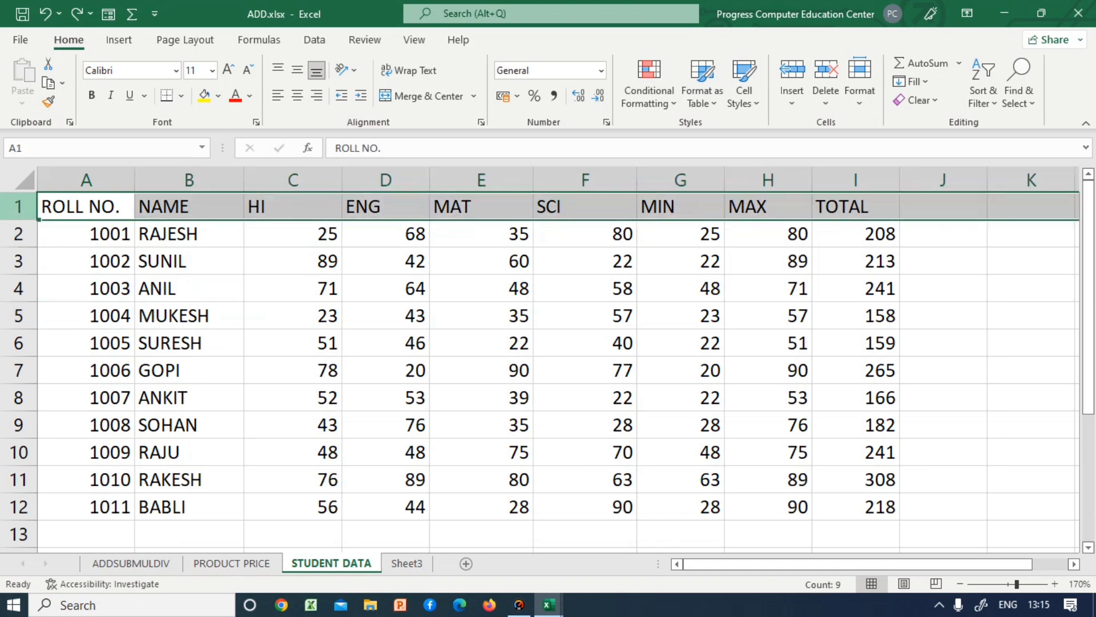
right_click(59, 206)
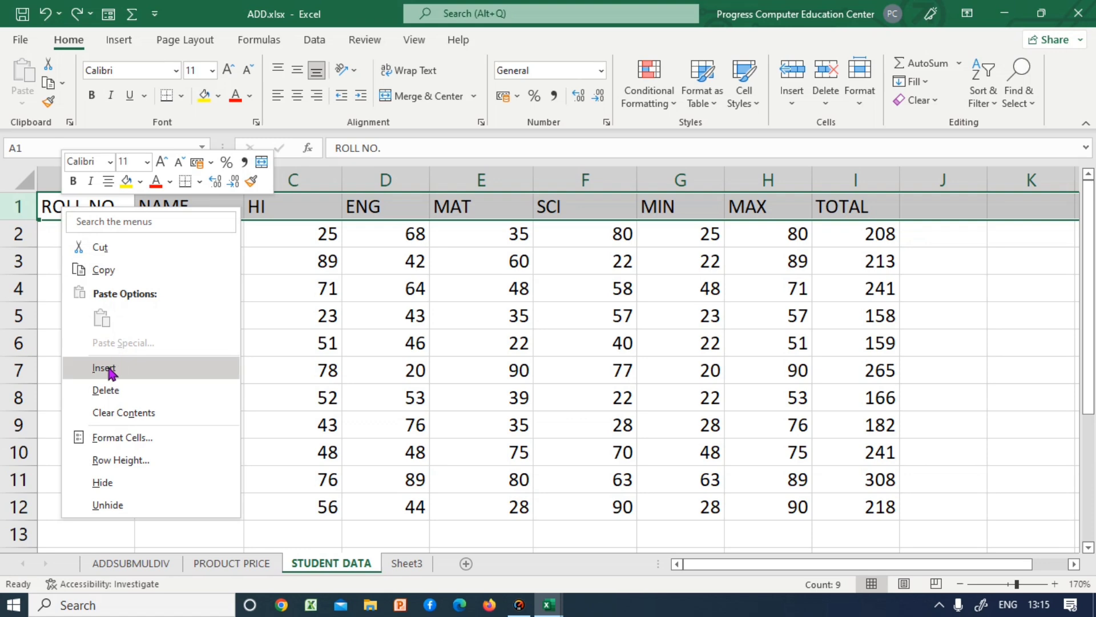
left_click(108, 368)
left_click(251, 340)
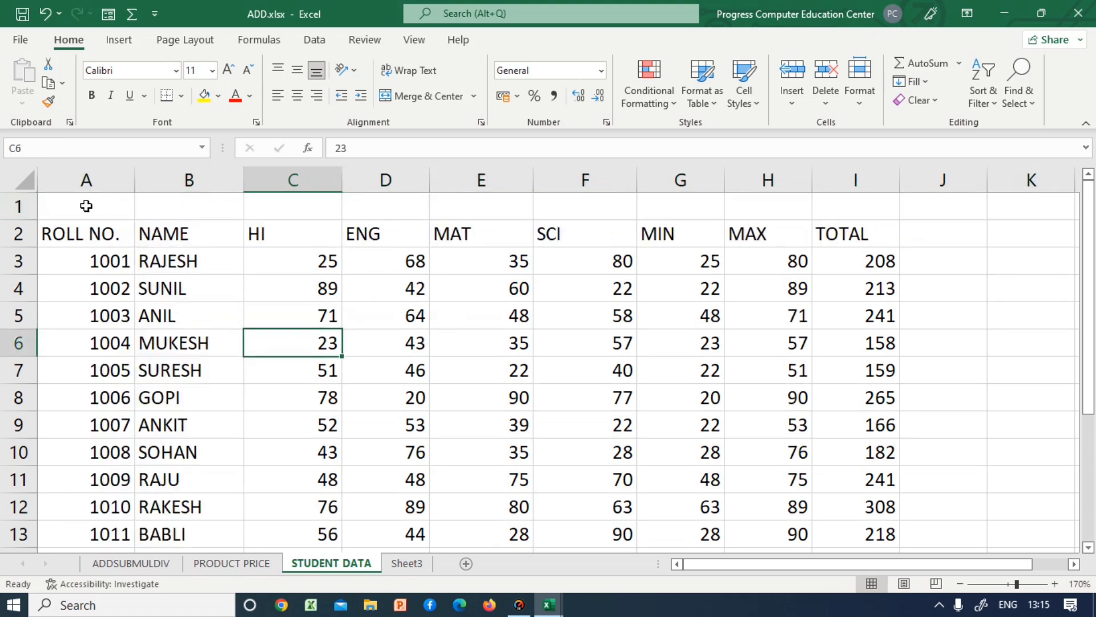
- Merge and center the blank cells A1:I1 across the full width of the marks table
left_click_drag(86, 206, 854, 206)
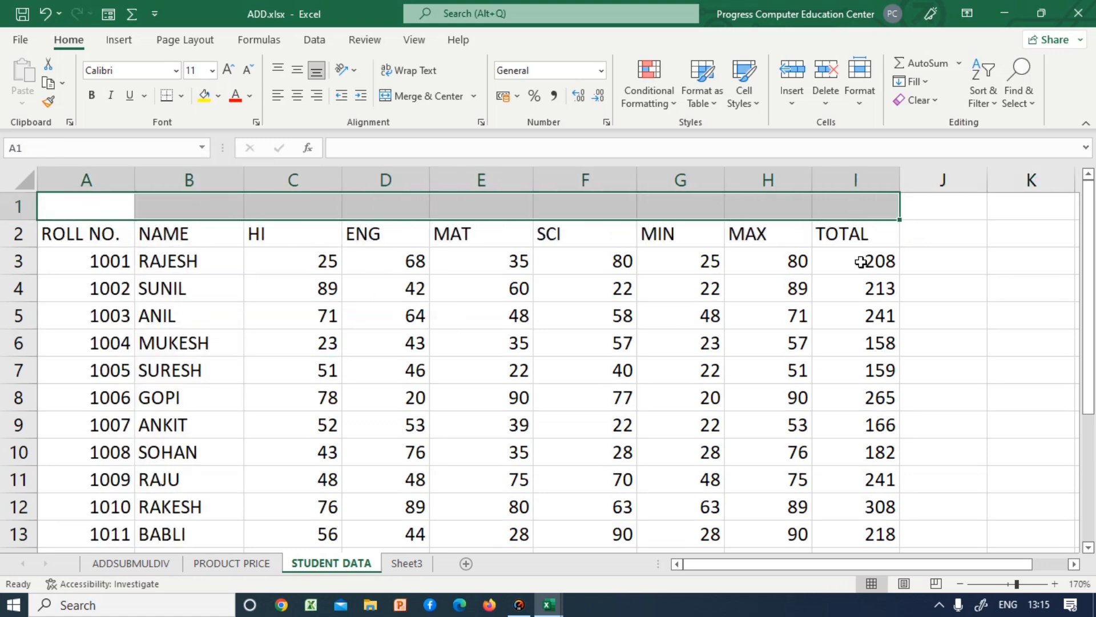
left_click(419, 97)
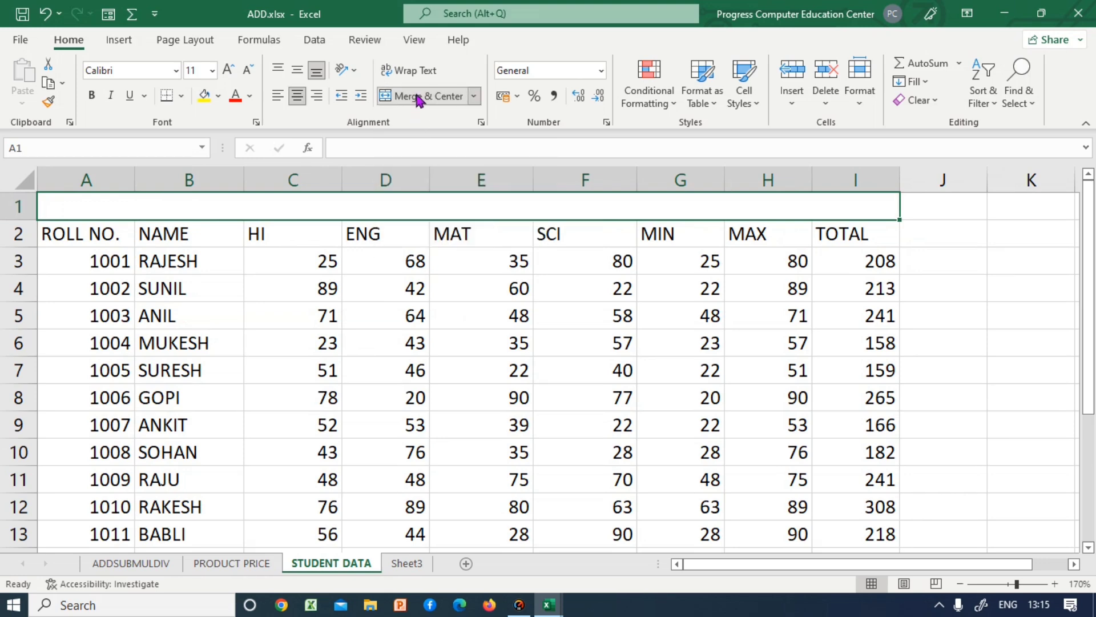
left_click_drag(429, 260, 479, 260)
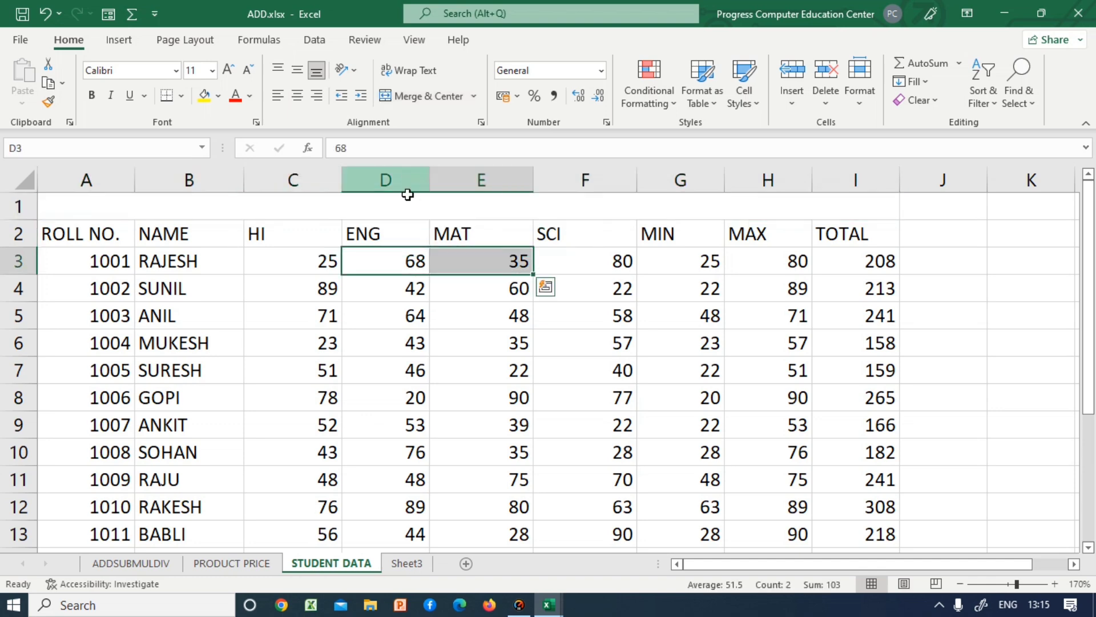
- Enter the title STUDENT DATA in the merged cell above the headings
left_click(404, 203)
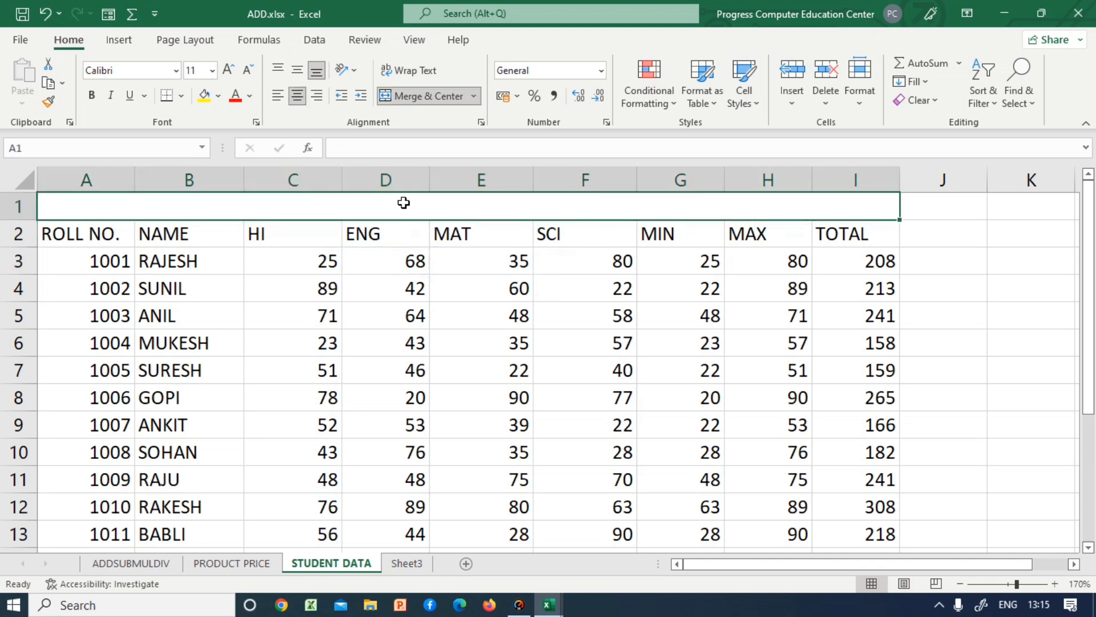
type("STU")
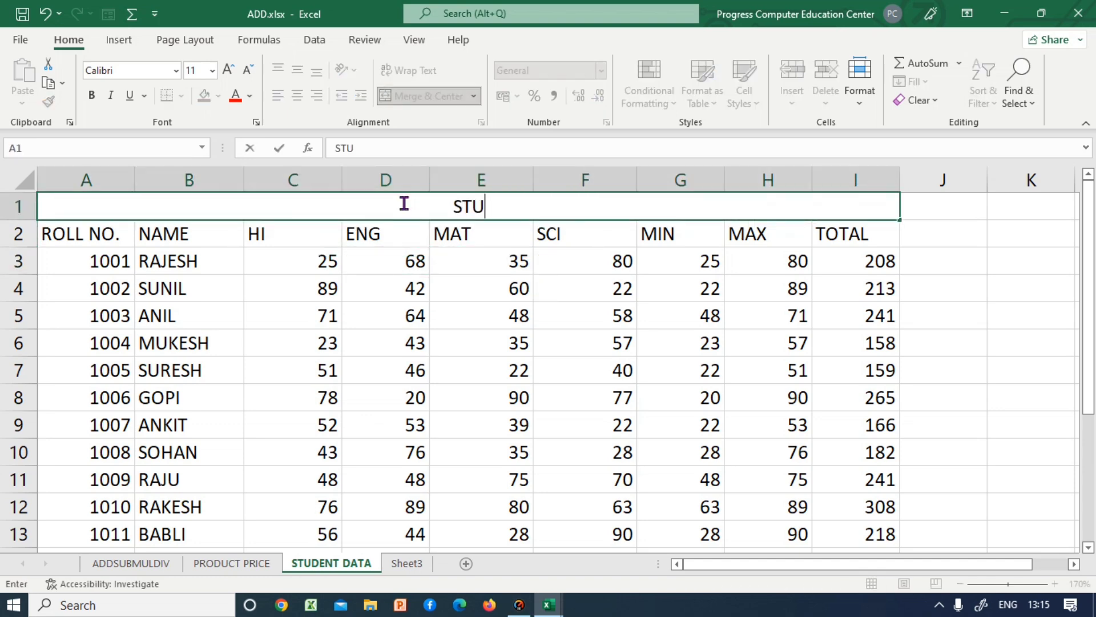
type("DENT ")
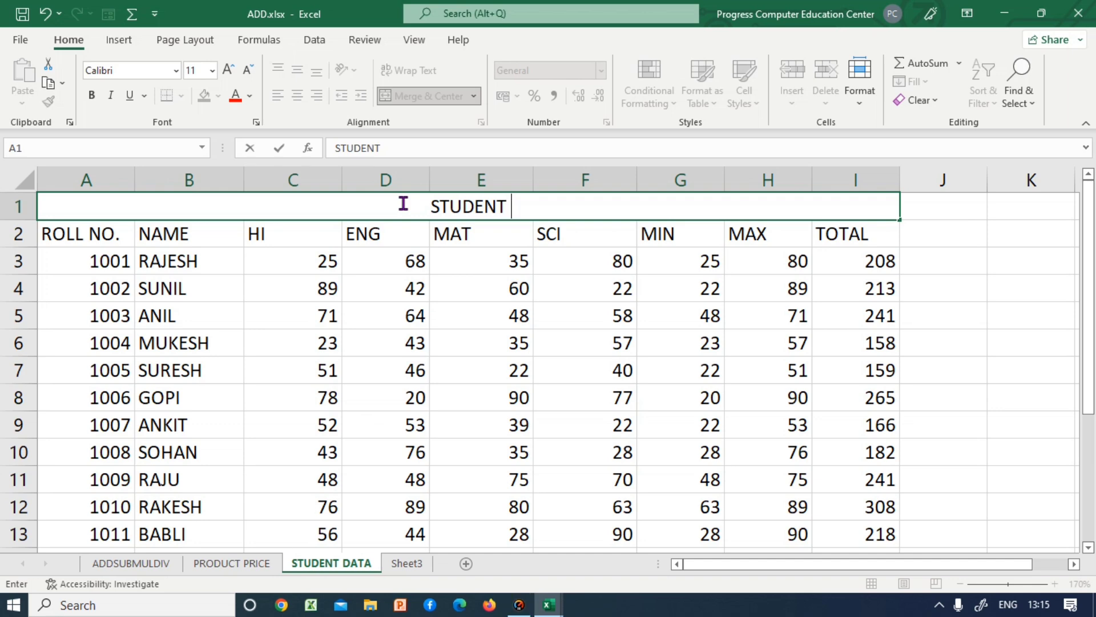
type("DATA")
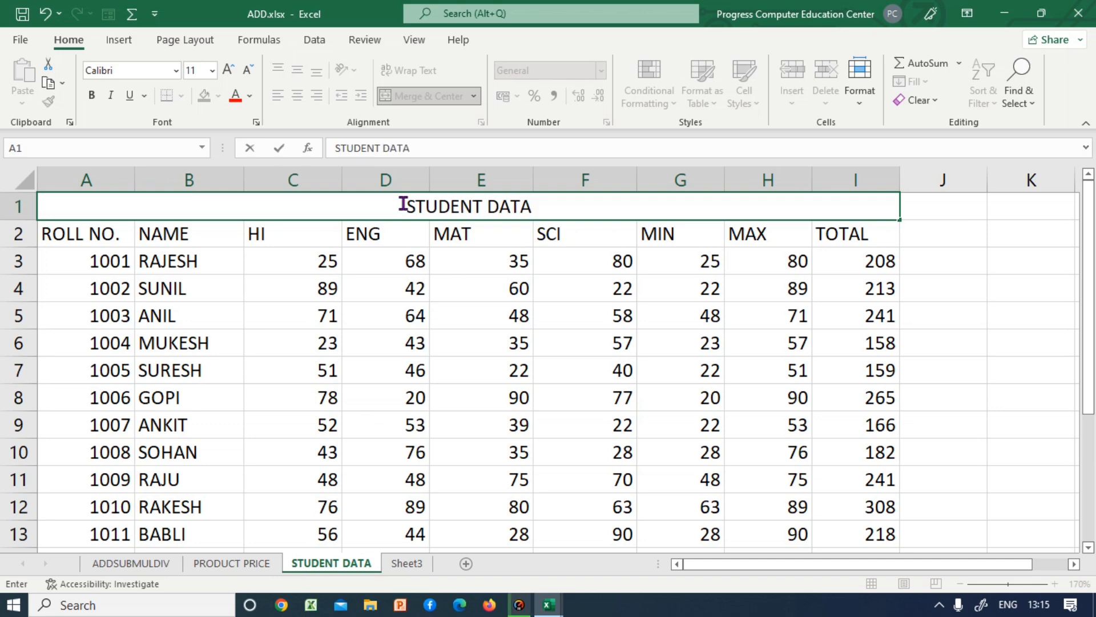
left_click(502, 303)
- Make the STUDENT DATA title bold and increase its font size to 16
left_click(438, 202)
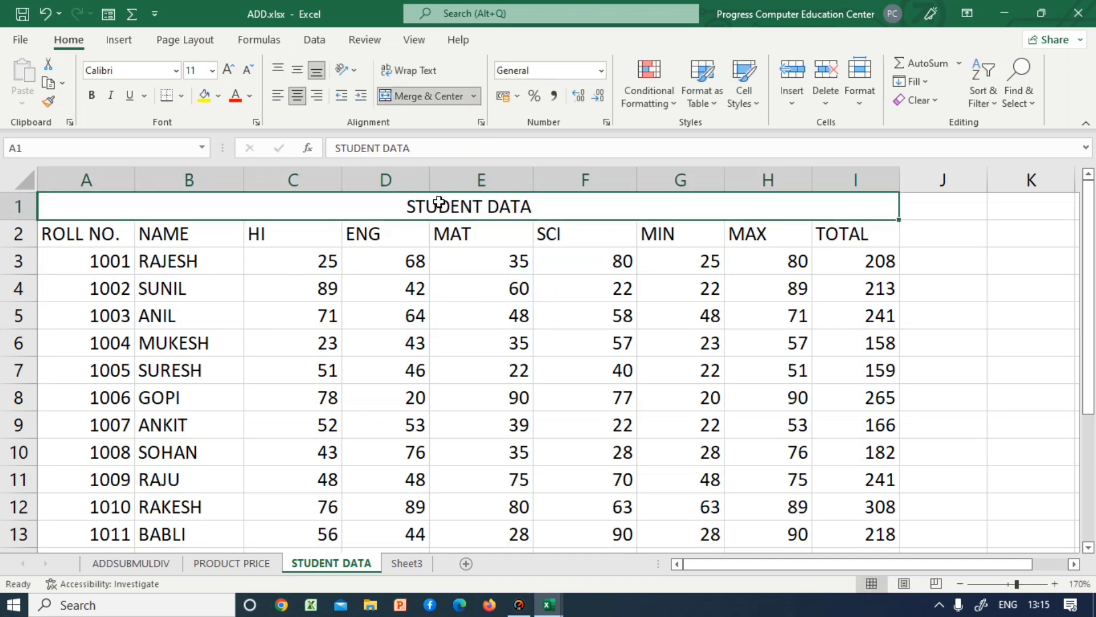
left_click(94, 96)
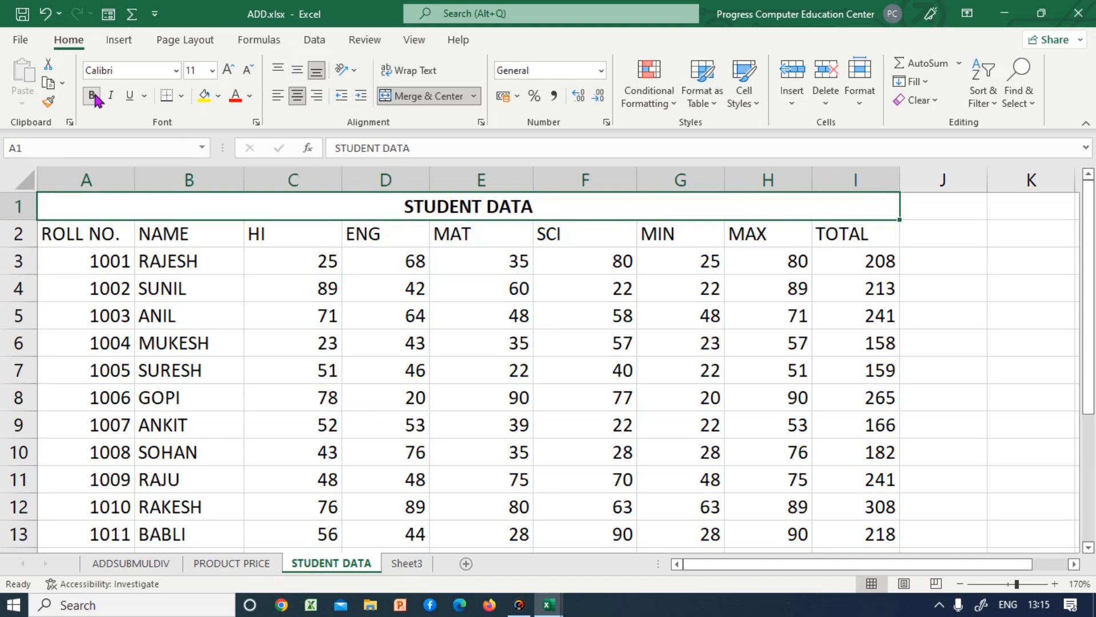
left_click(228, 71)
left_click(228, 71)
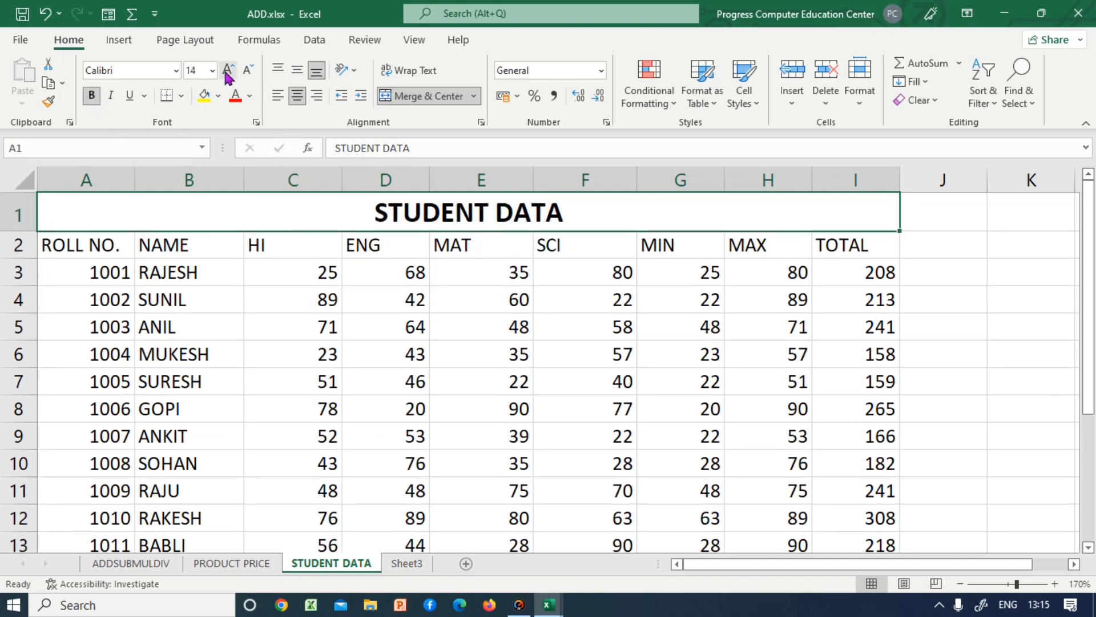
- Apply all borders to the whole student table, A1:I13, including the title row
left_click(960, 583)
left_click(960, 584)
left_click(510, 354)
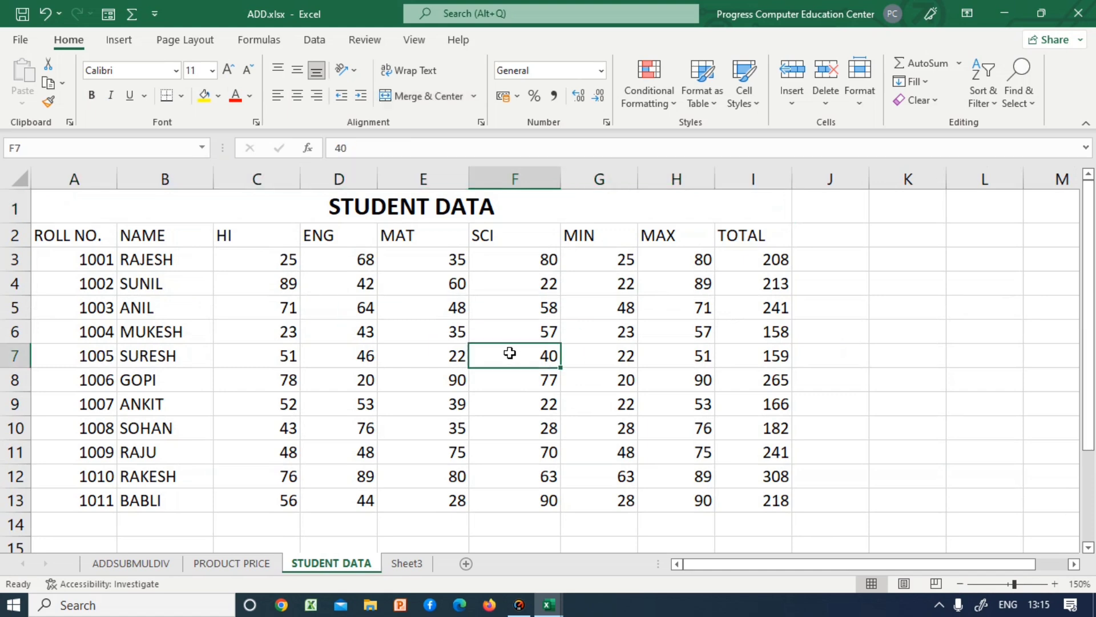
left_click(378, 205)
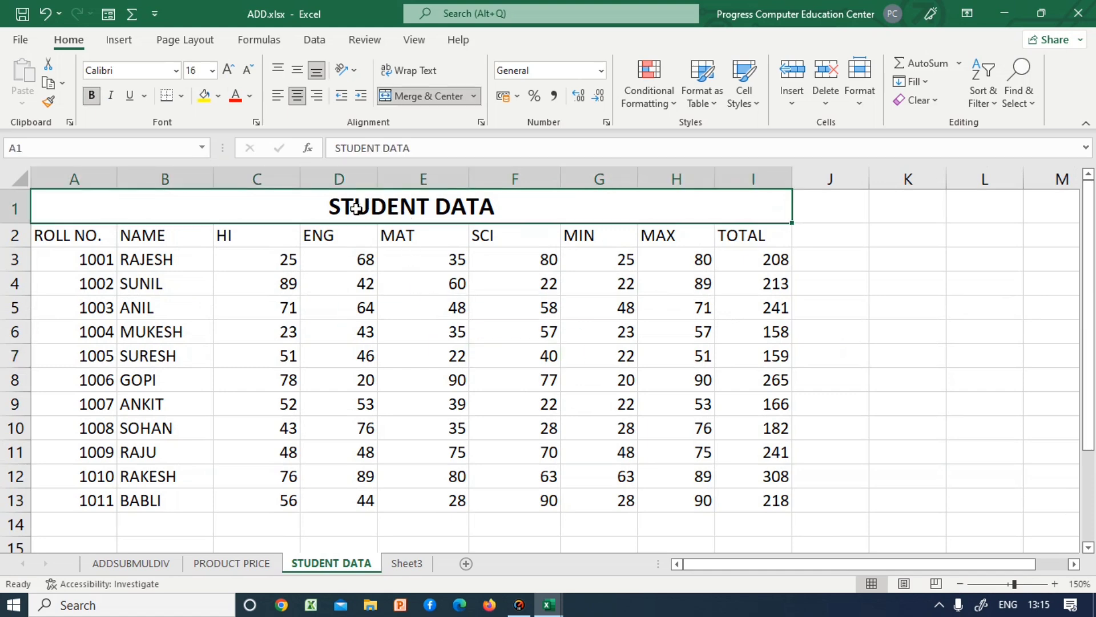
left_click(379, 267)
left_click_drag(266, 208, 447, 497)
left_click(448, 497)
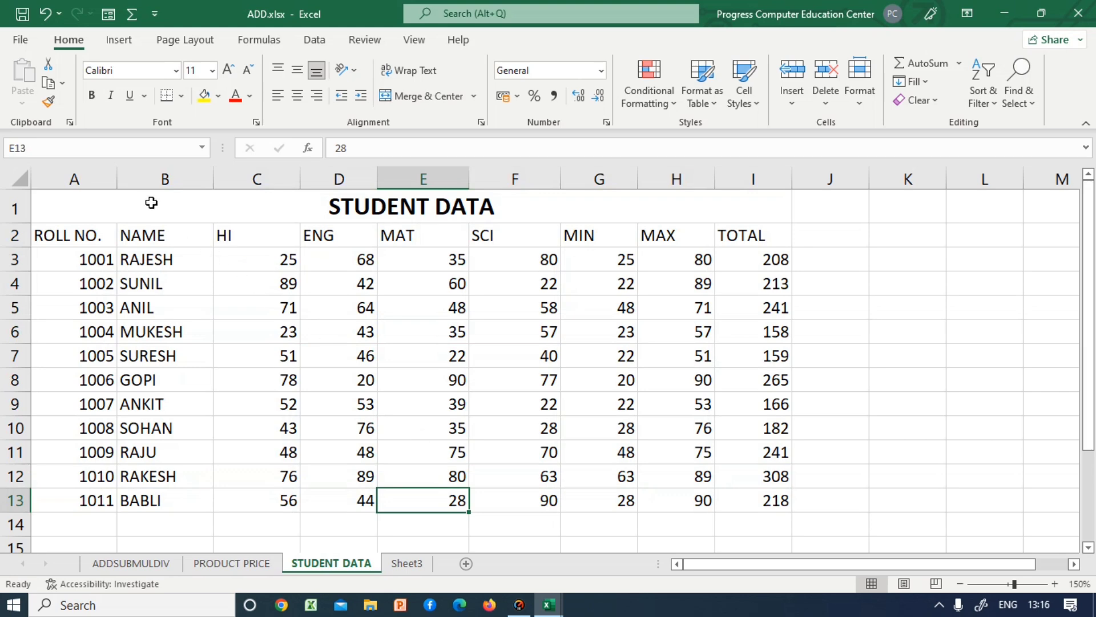
mouse_move(152, 203)
left_mouse_down()
mouse_move(331, 399)
mouse_move(389, 498)
left_mouse_up()
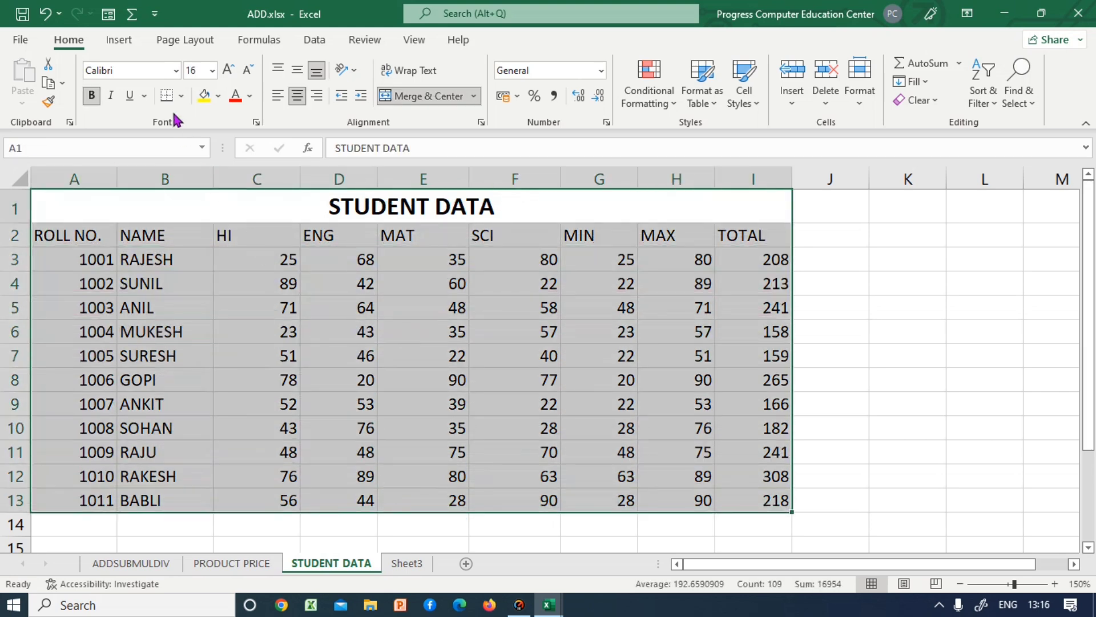
left_click(181, 96)
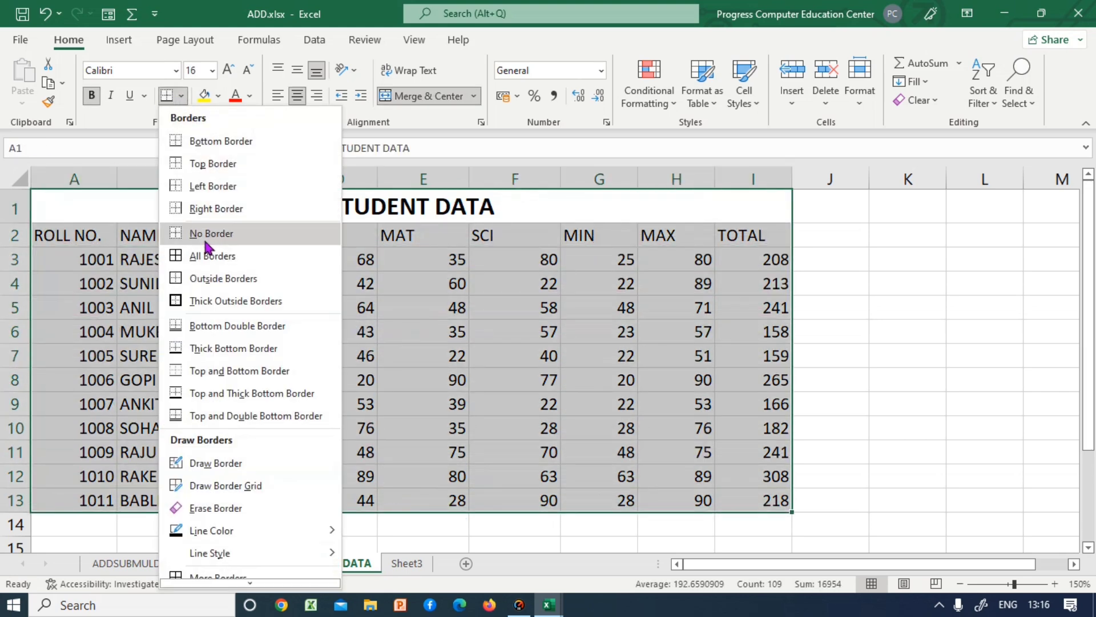
left_click(205, 255)
left_click(368, 243)
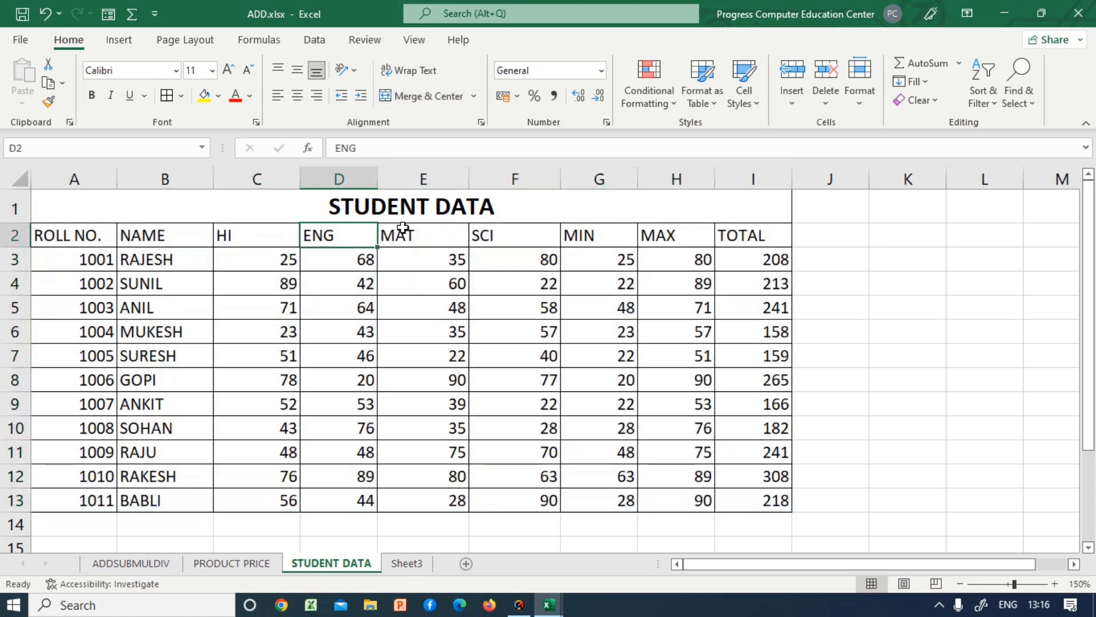
left_click(382, 287)
- Fill the merged STUDENT DATA title cell with yellow
left_click(294, 207)
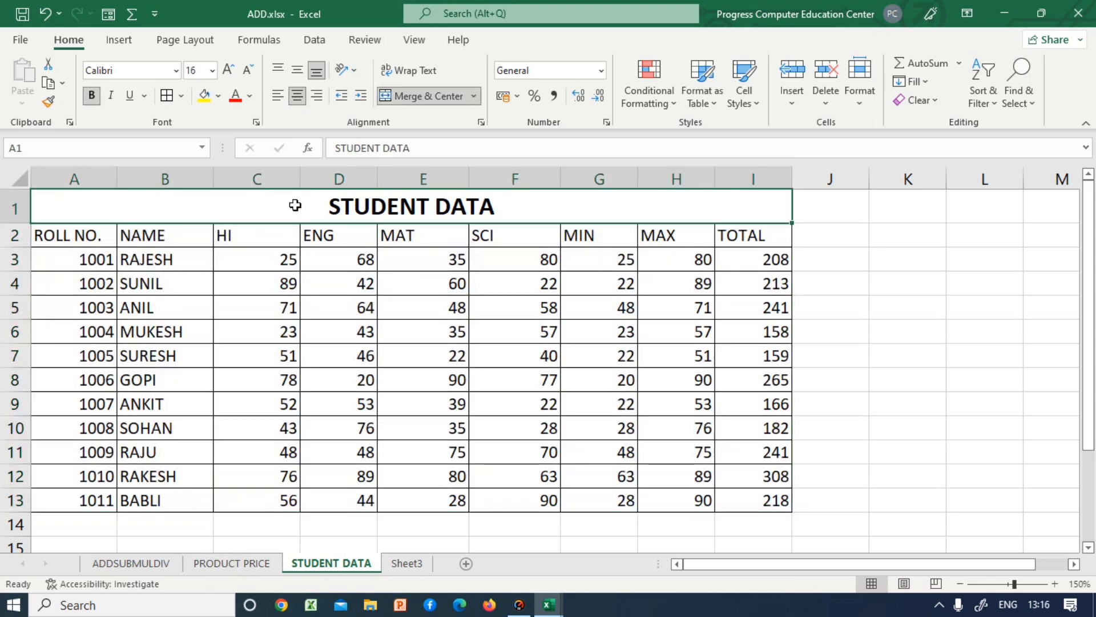
left_click(204, 98)
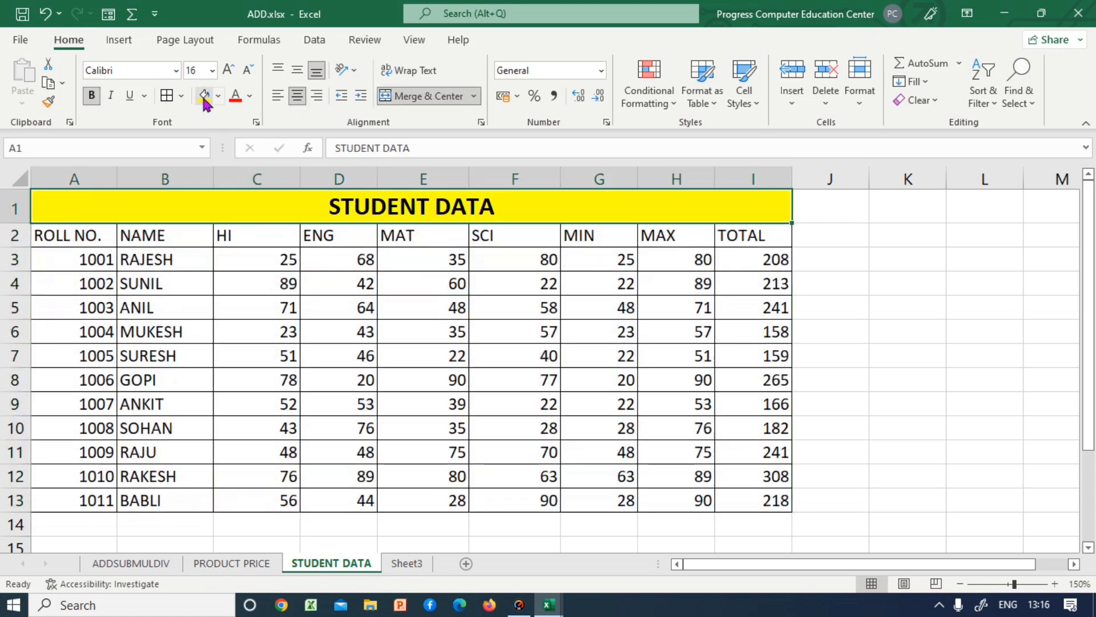
left_click(332, 286)
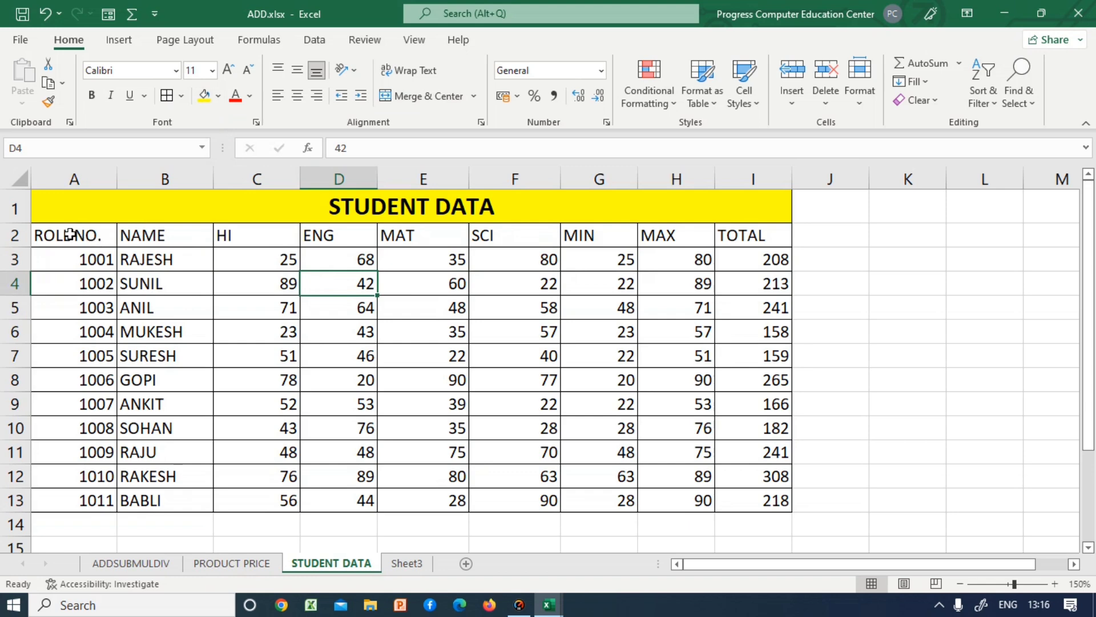
- Make the column headings in A2:I2 bold and center them both vertically and horizontally
left_click_drag(68, 236, 765, 239)
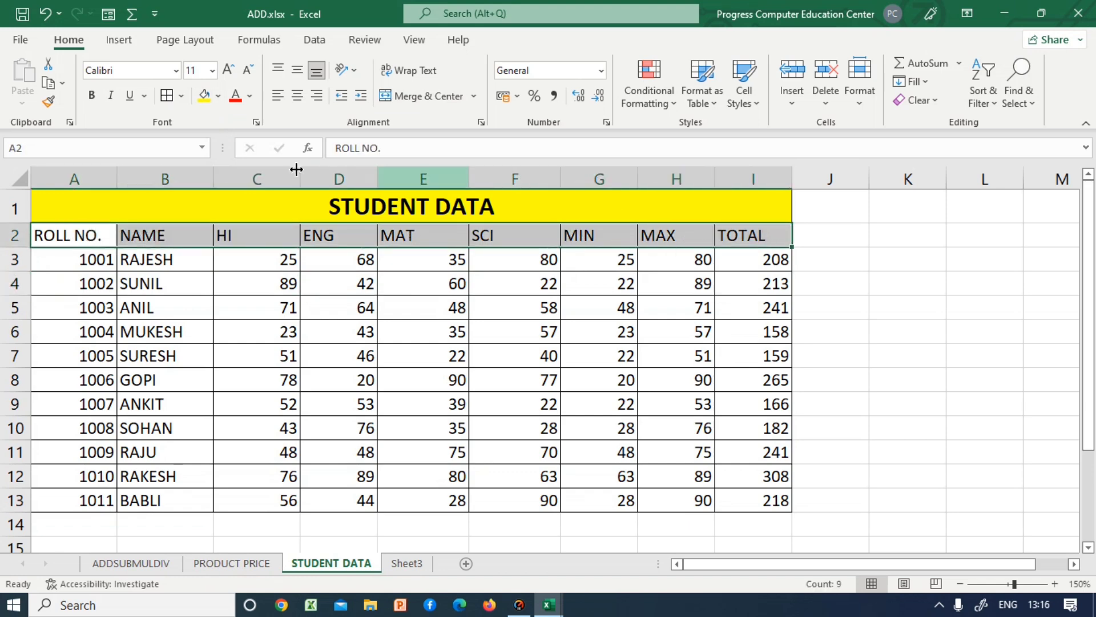
left_click(91, 95)
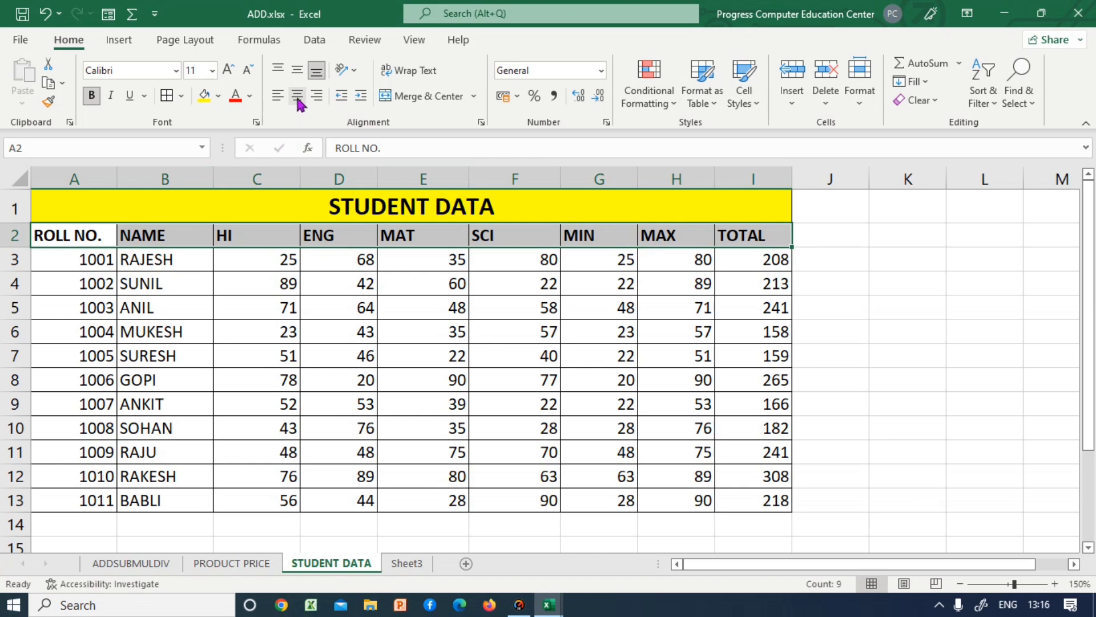
left_click(297, 69)
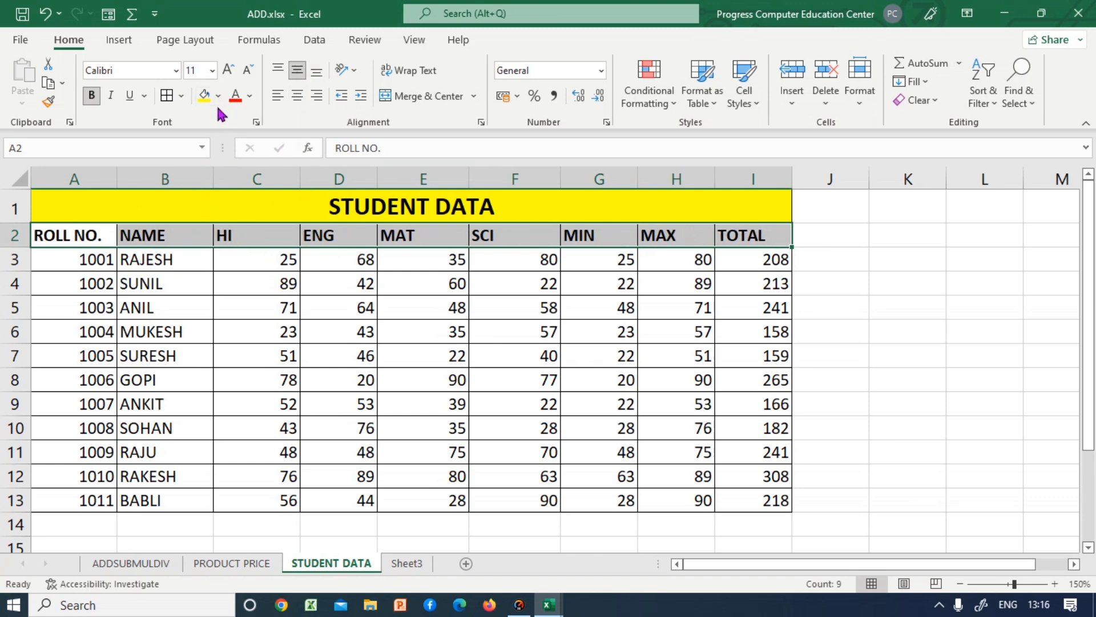
left_click(297, 97)
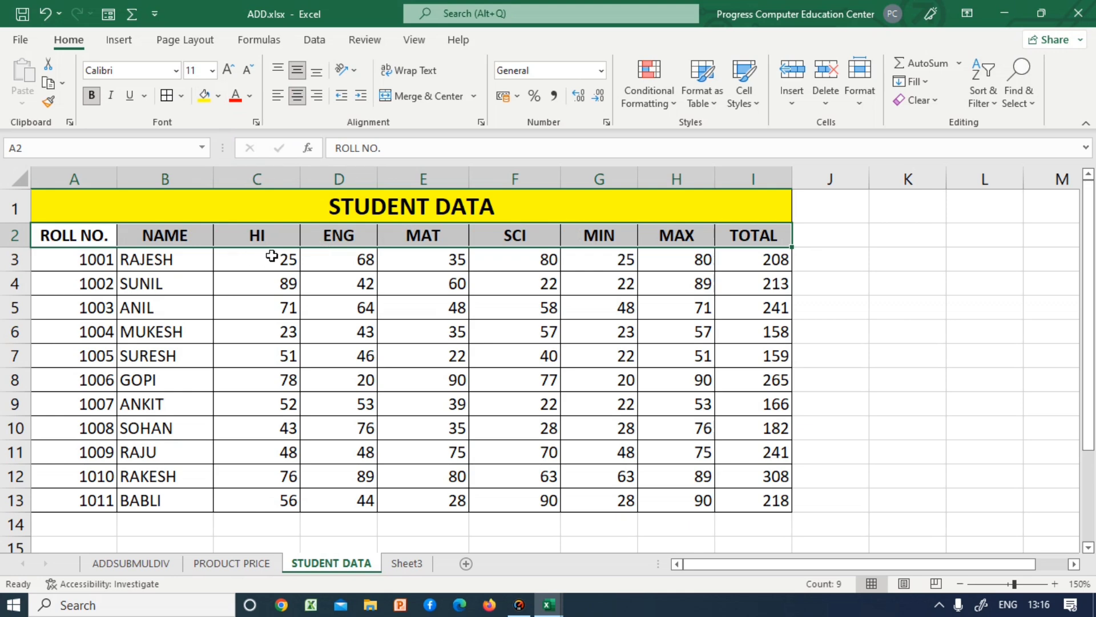
- Fill the column headings in A2:I2 with the standard orange color
left_click(218, 96)
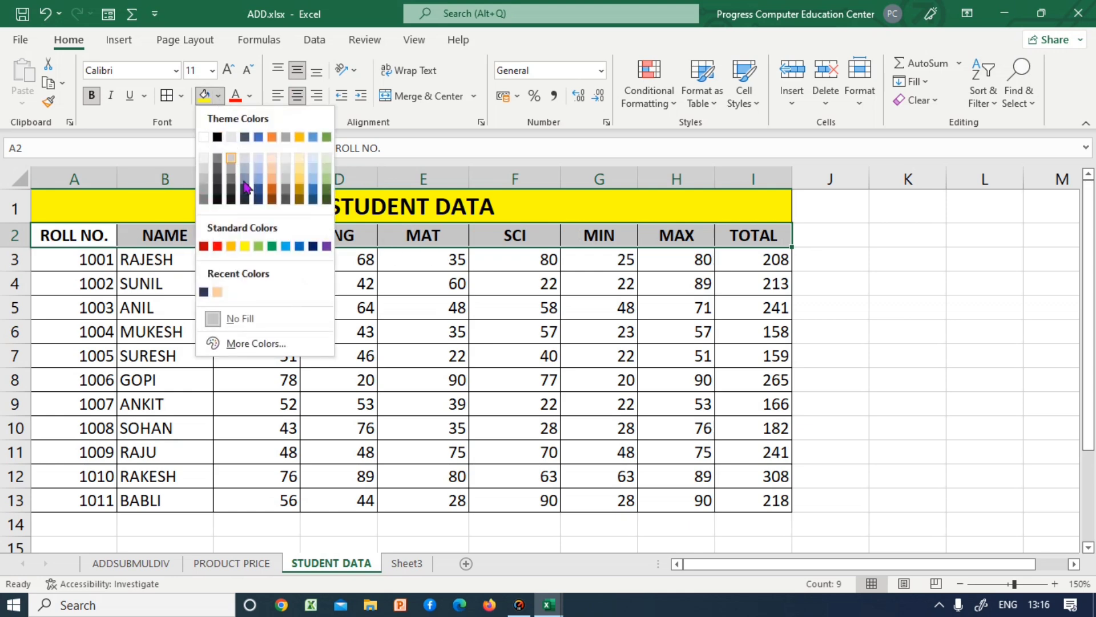
left_click(232, 247)
left_click(330, 329)
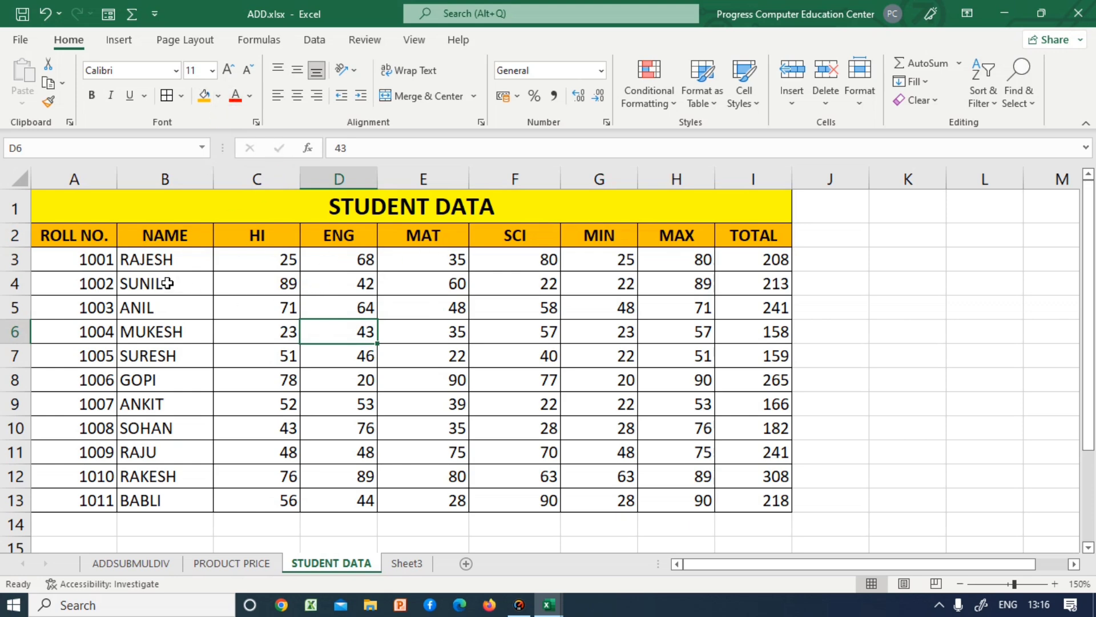
- Center the student records in A3:I13 both horizontally and vertically
left_click_drag(87, 261, 728, 506)
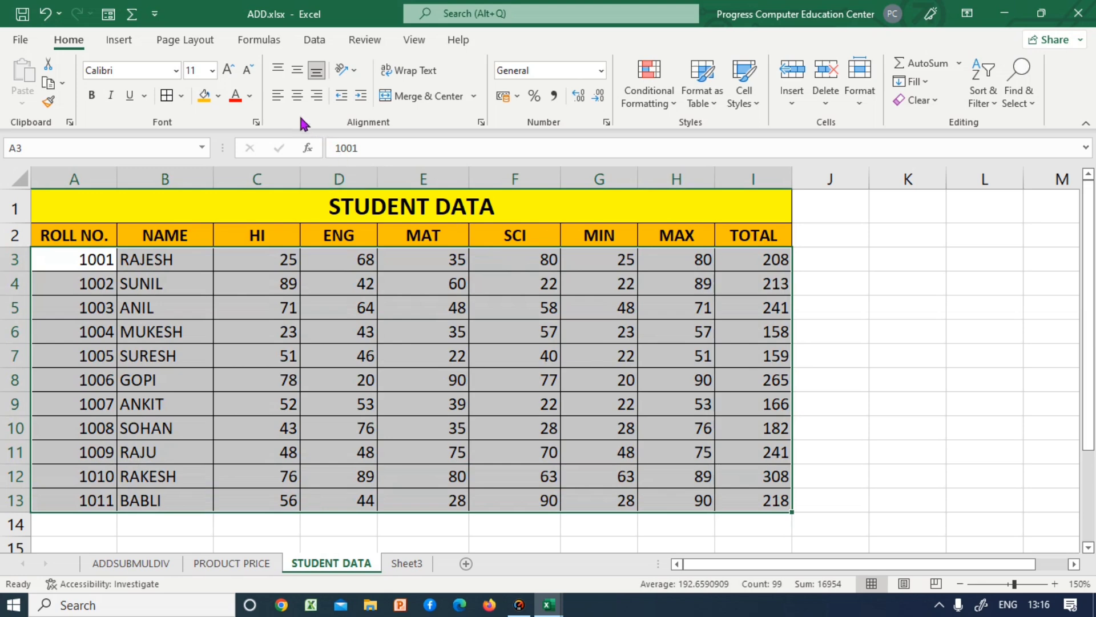
left_click(298, 97)
left_click(298, 71)
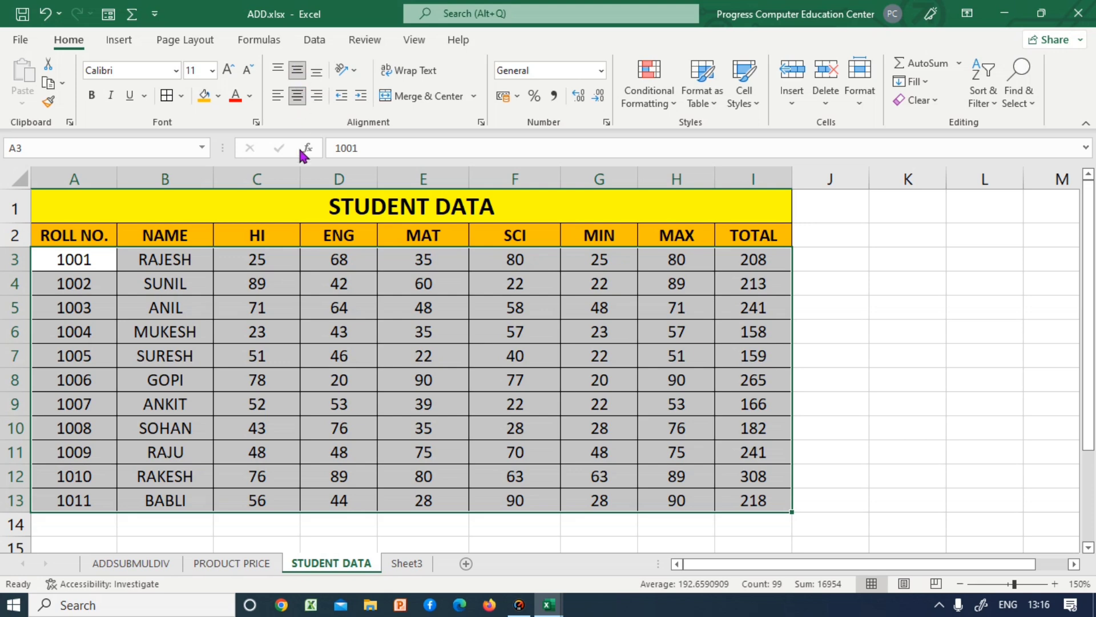
left_click(342, 357)
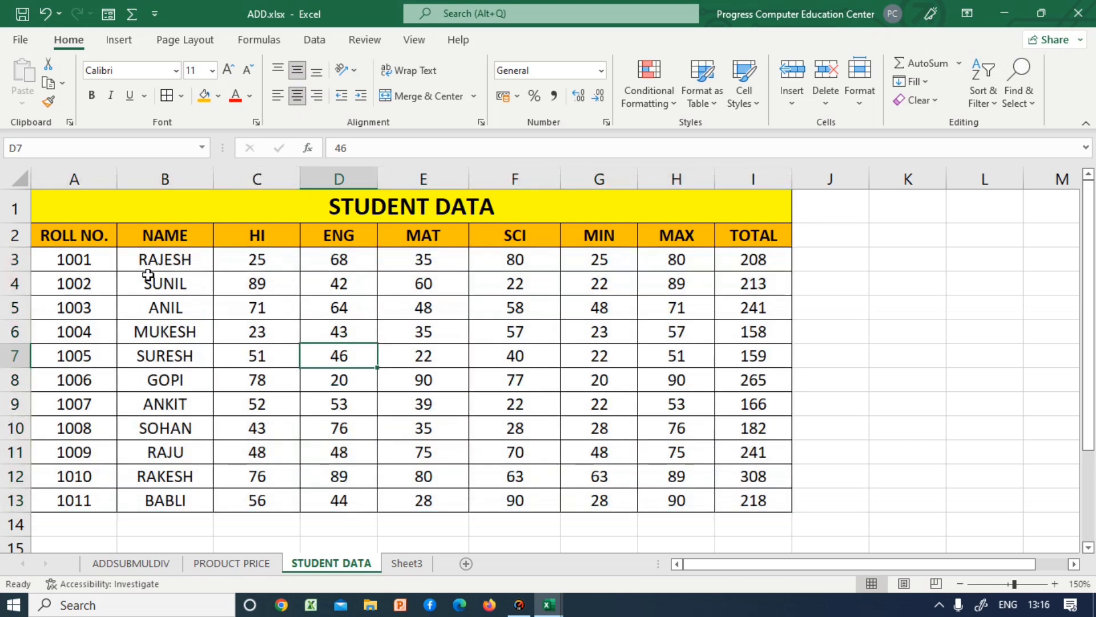
- Left-align the student names in B3:B13
left_click_drag(147, 261, 183, 500)
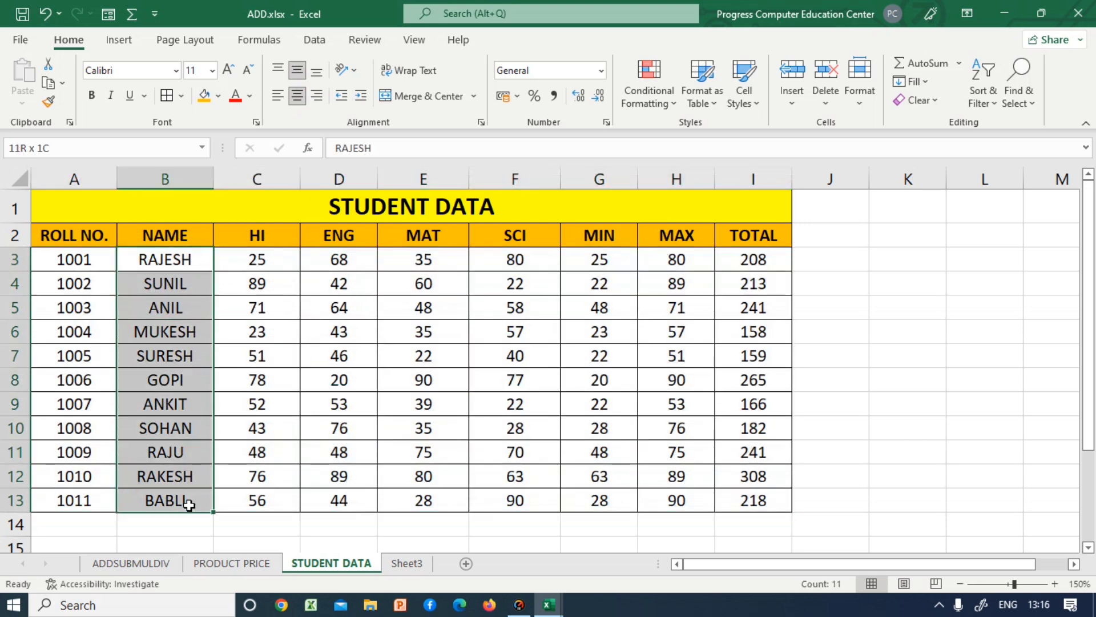
left_click(277, 95)
left_click(283, 335)
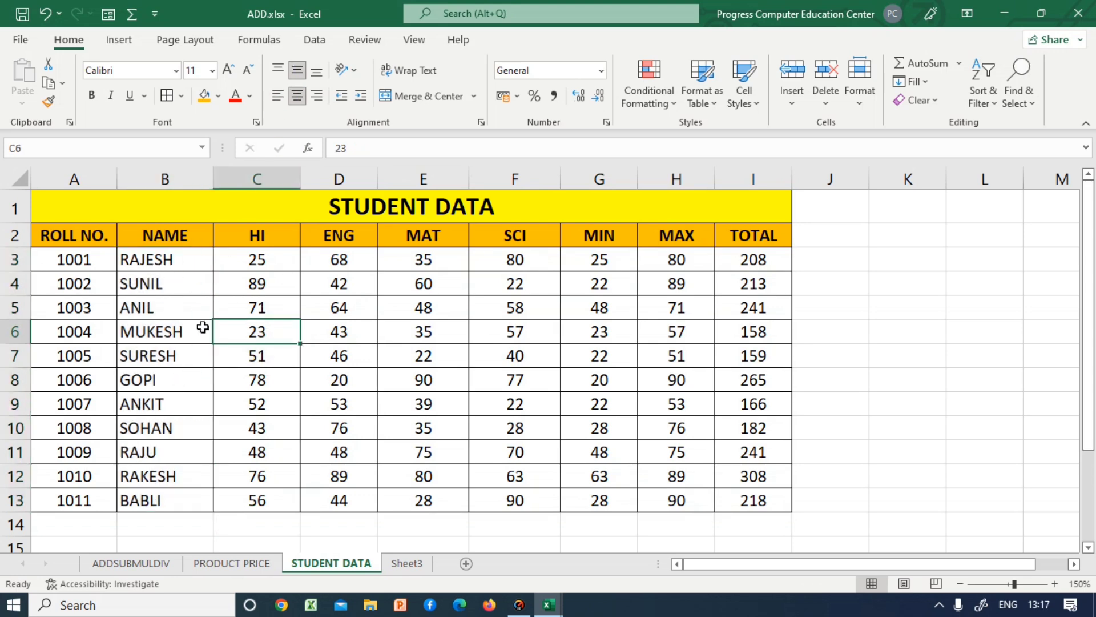
double_click(436, 353)
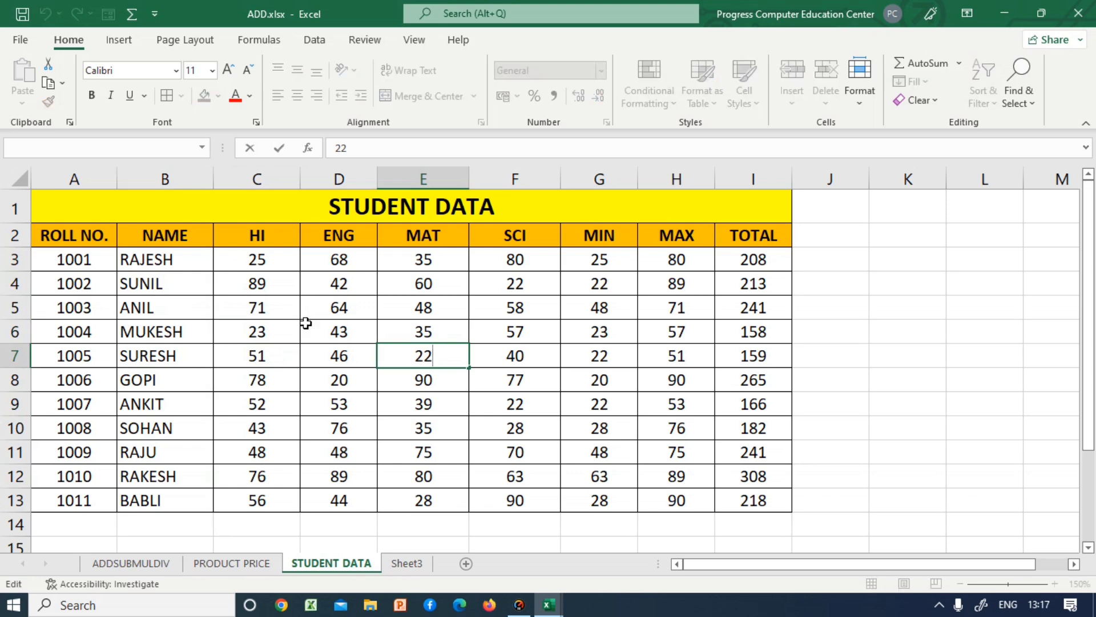
left_click(502, 378)
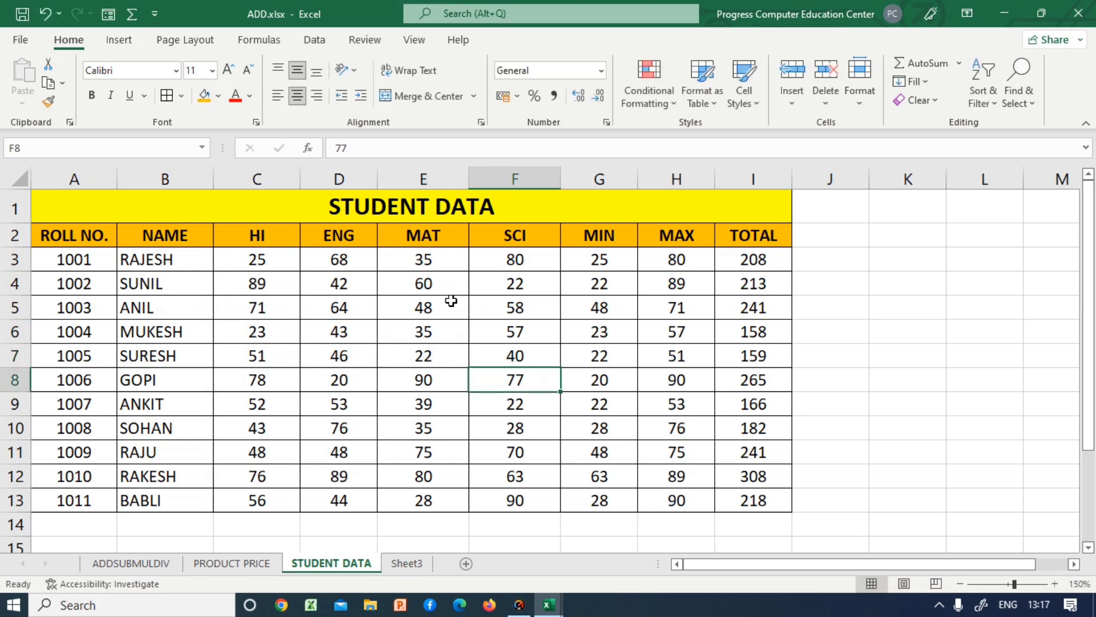
- Save the ADD.xlsx workbook under its existing name
left_click(20, 39)
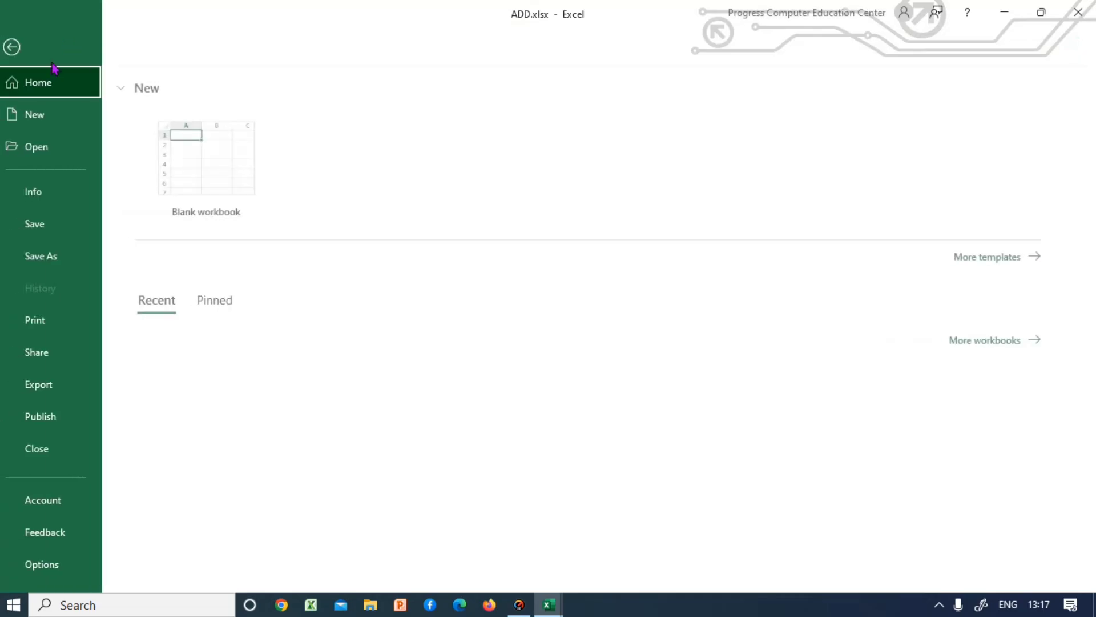
left_click(46, 223)
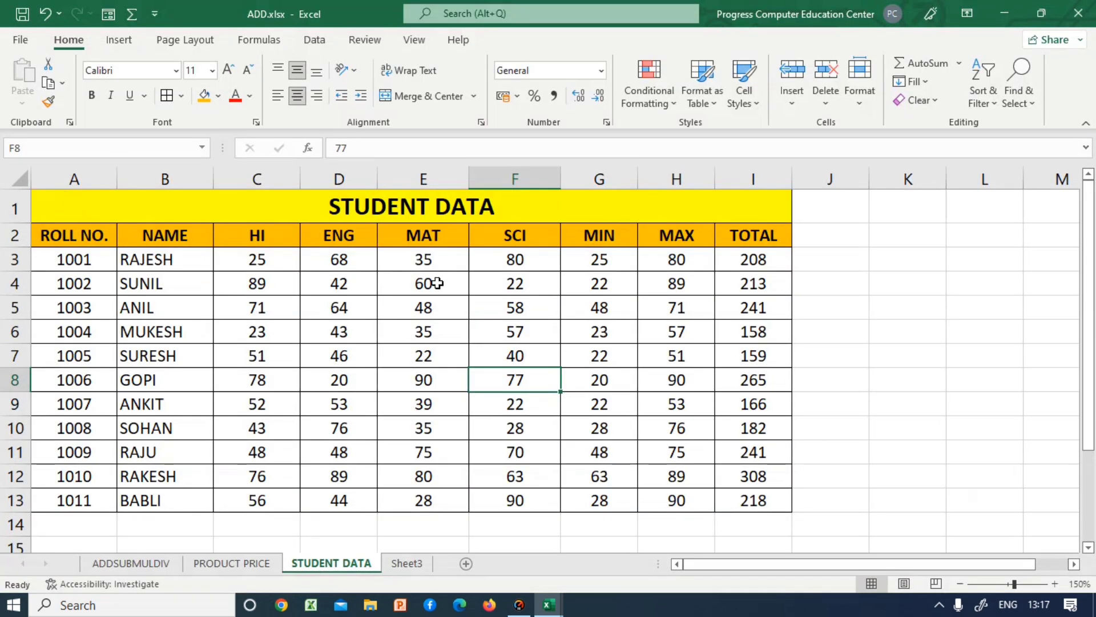
left_click(432, 284)
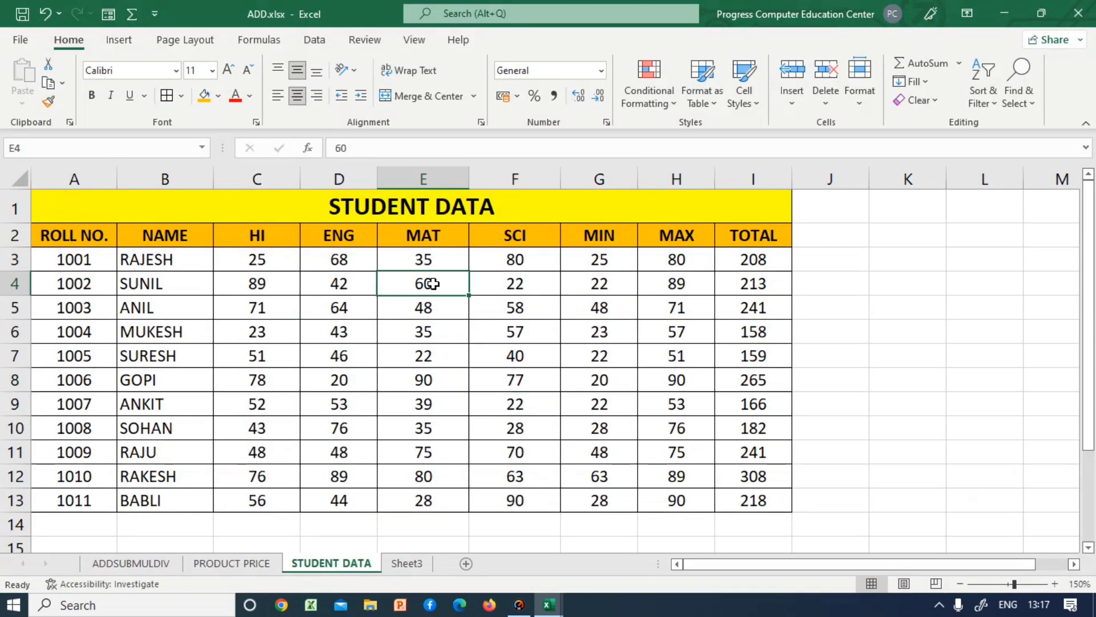
left_click(471, 332)
left_click(427, 323)
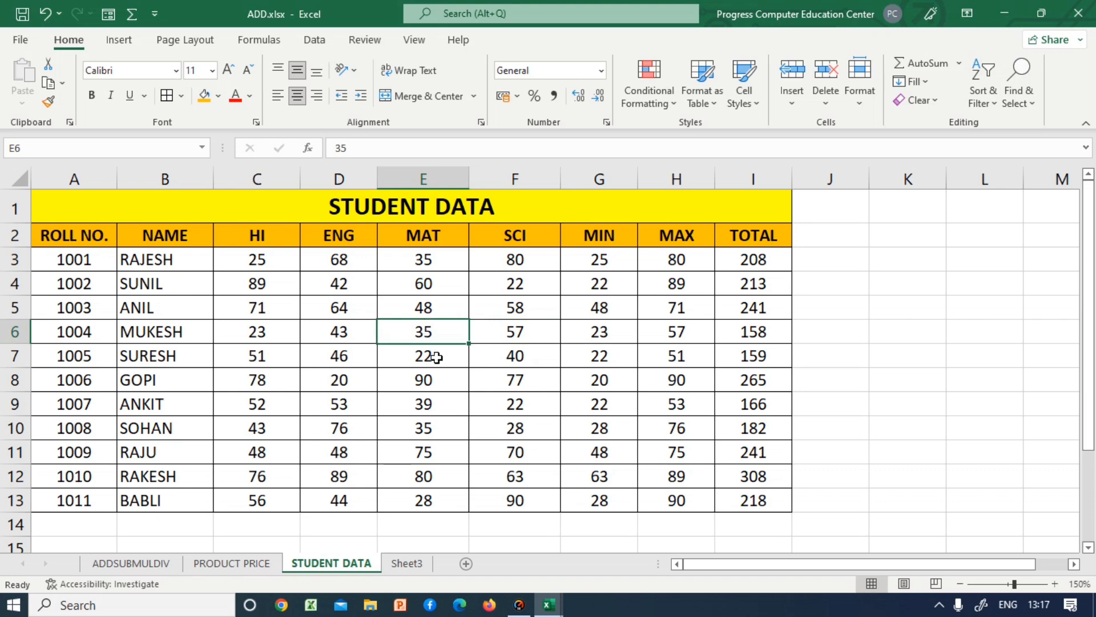
left_click(494, 379)
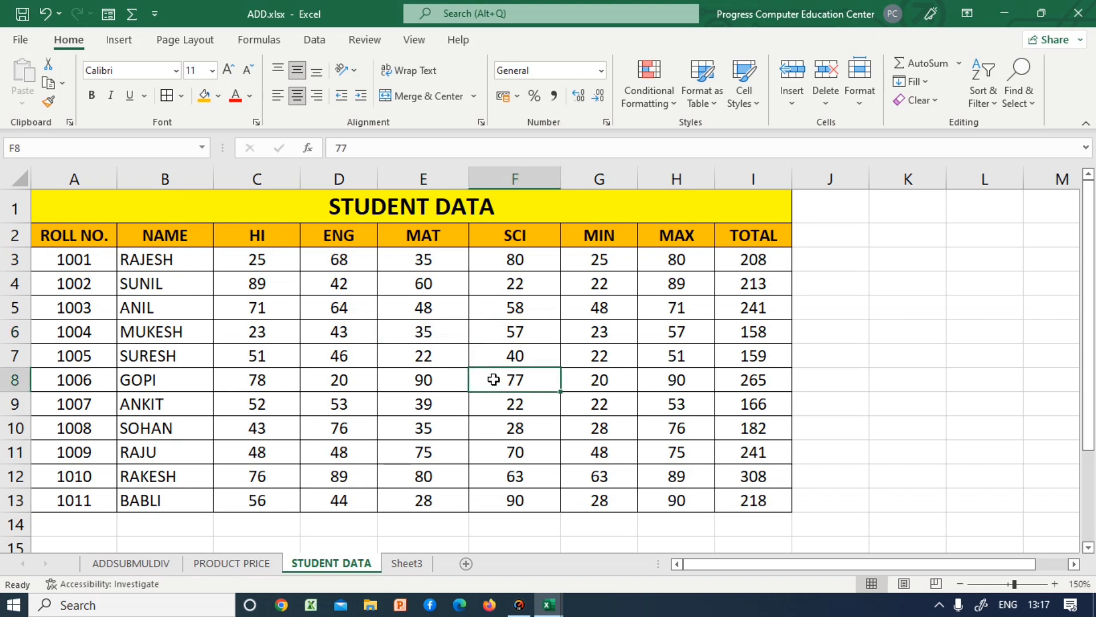
left_click(599, 230)
left_click(693, 238)
key("ctrl+Down")
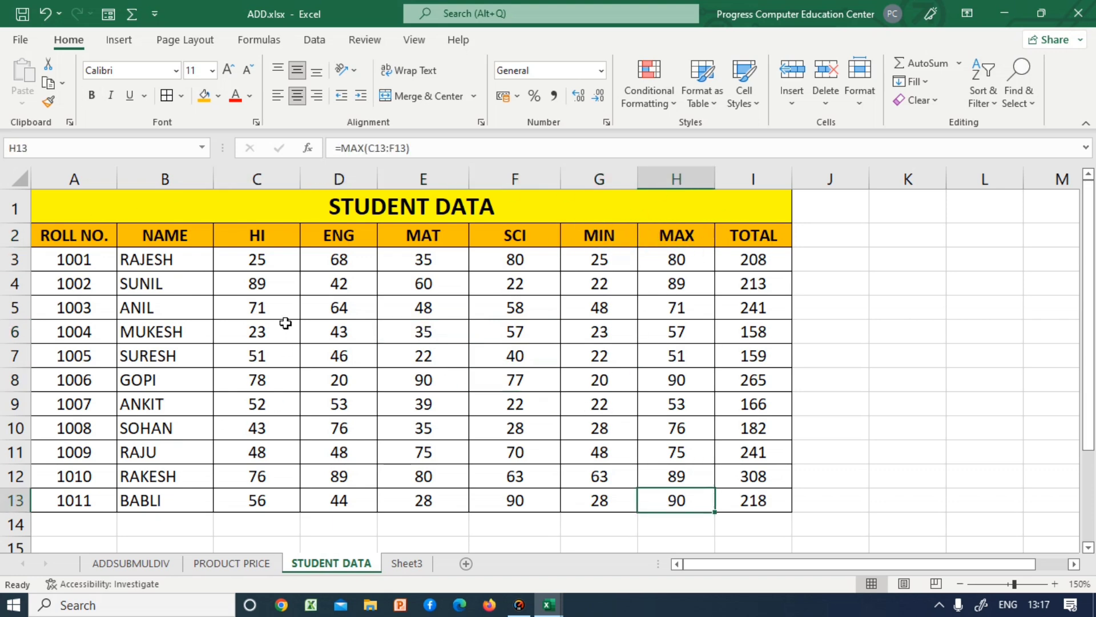
left_click(274, 302)
left_click(834, 461)
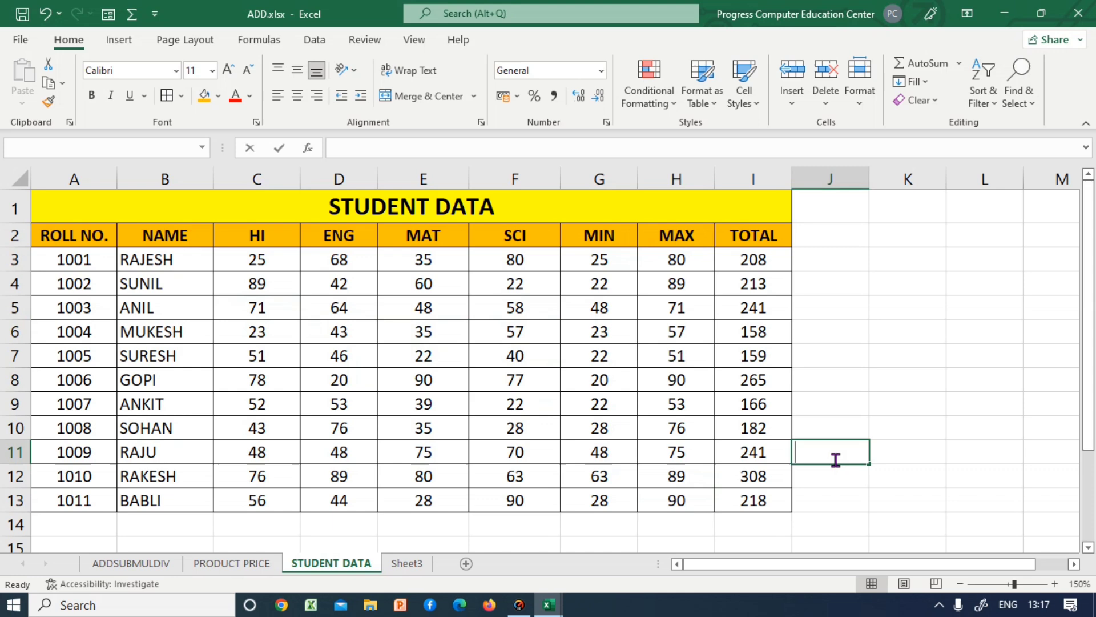
left_click(490, 526)
left_click(428, 526)
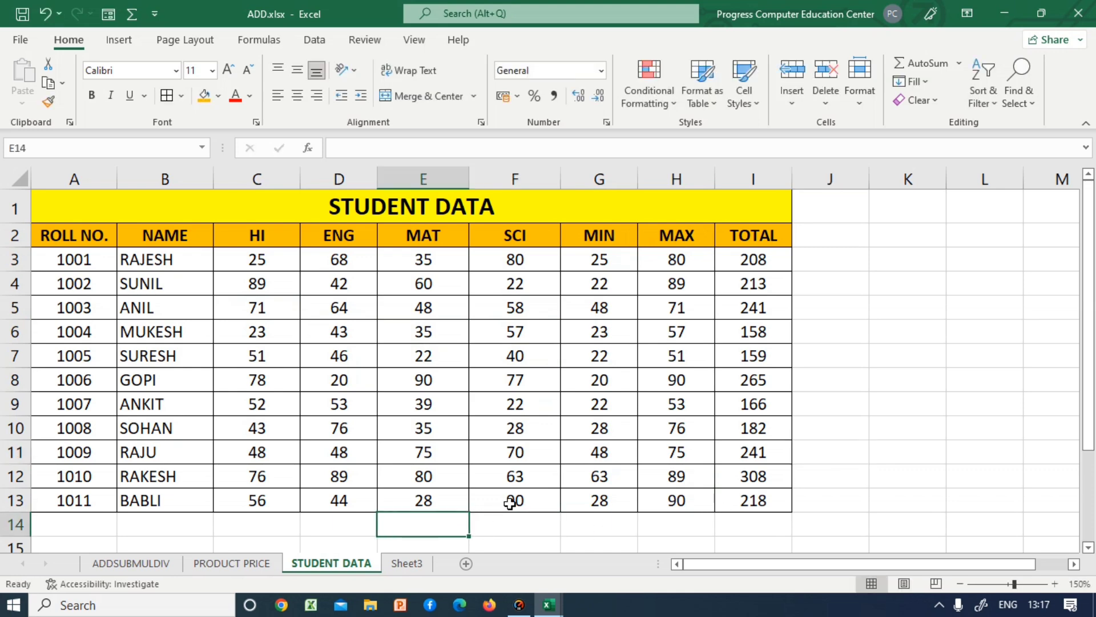
double_click(818, 240)
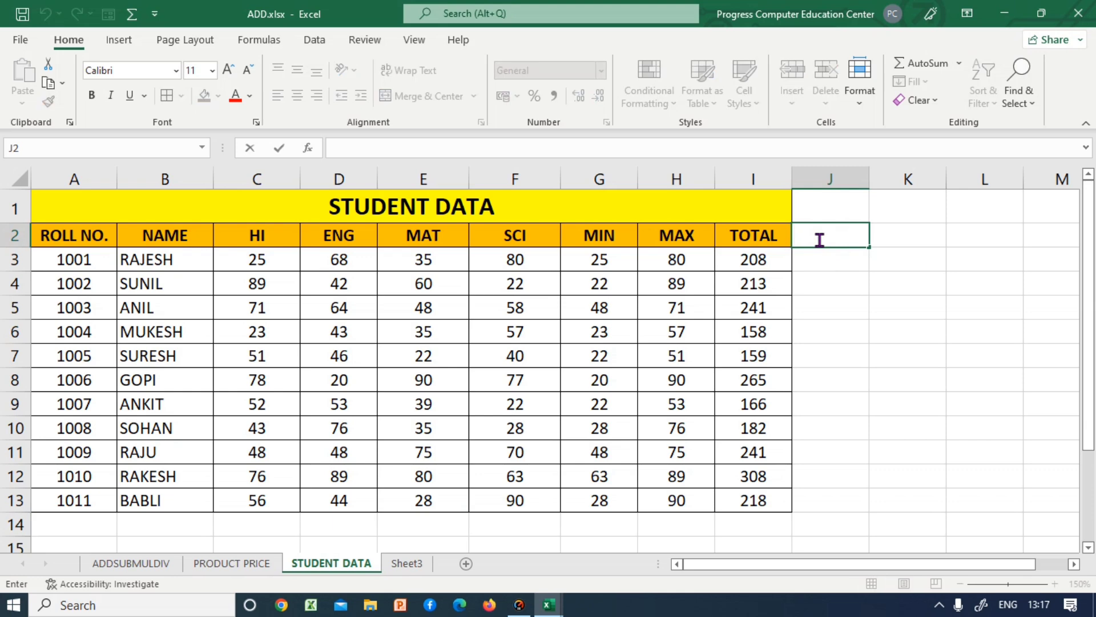
left_click(905, 239)
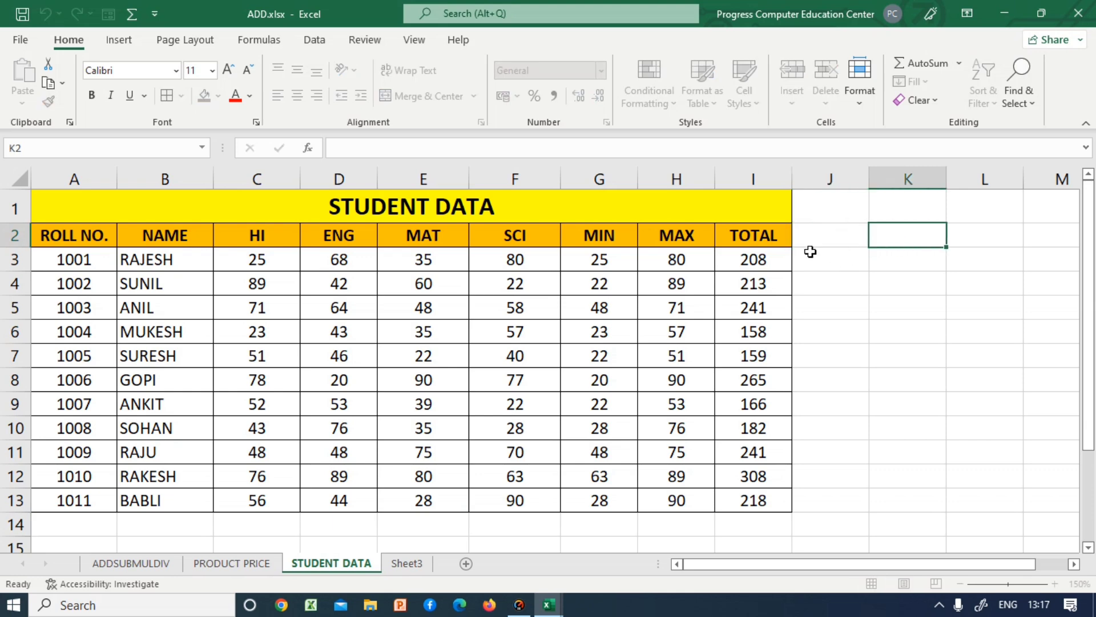
left_click(807, 237)
double_click(905, 231)
left_click(998, 231)
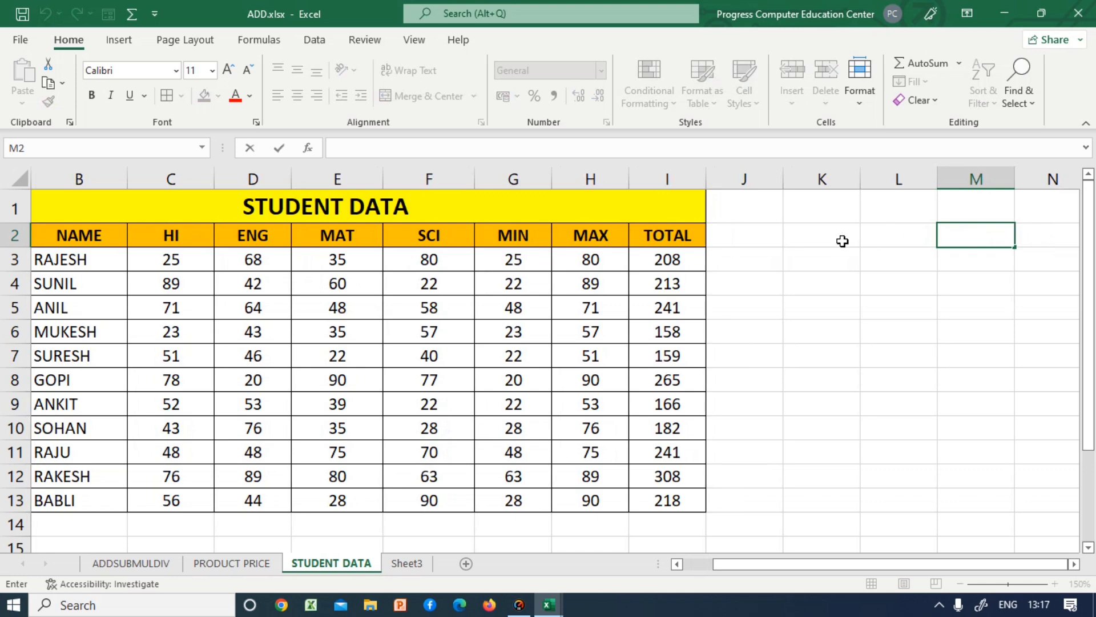
double_click(759, 235)
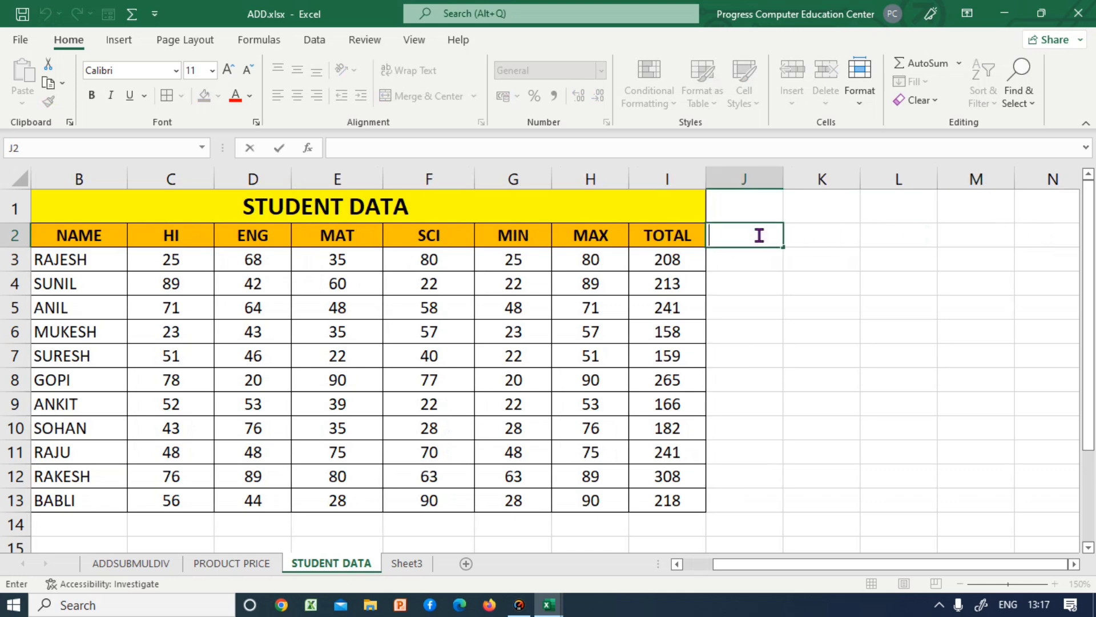
key("Left")
key("Left")
key("Left")
key("Left")
key("Left")
key("Left")
key("Left")
key("Left")
key("Left")
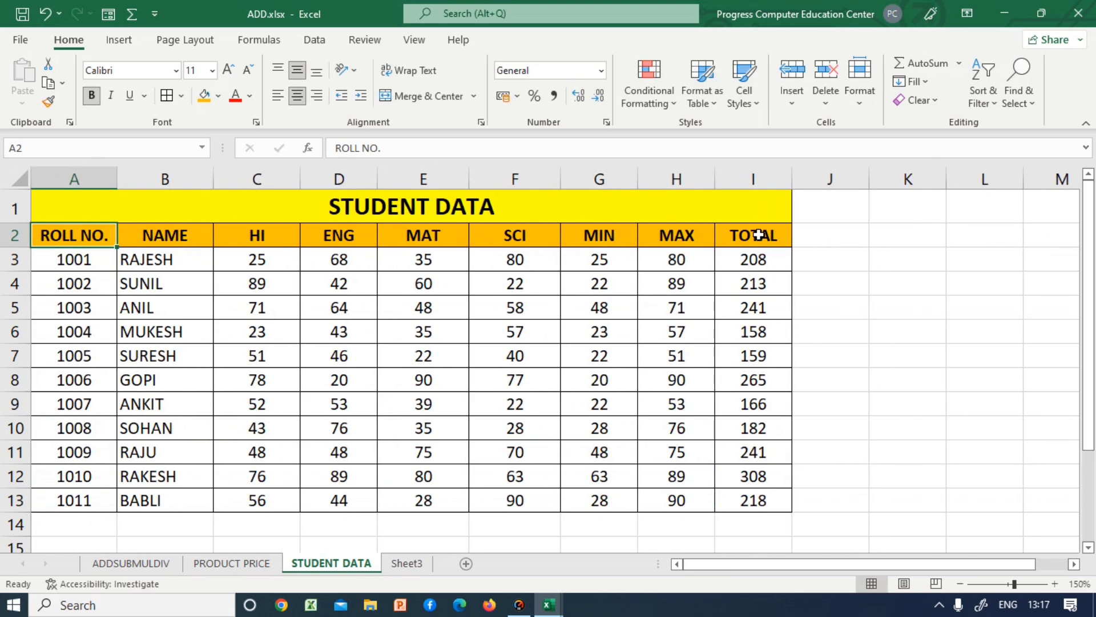